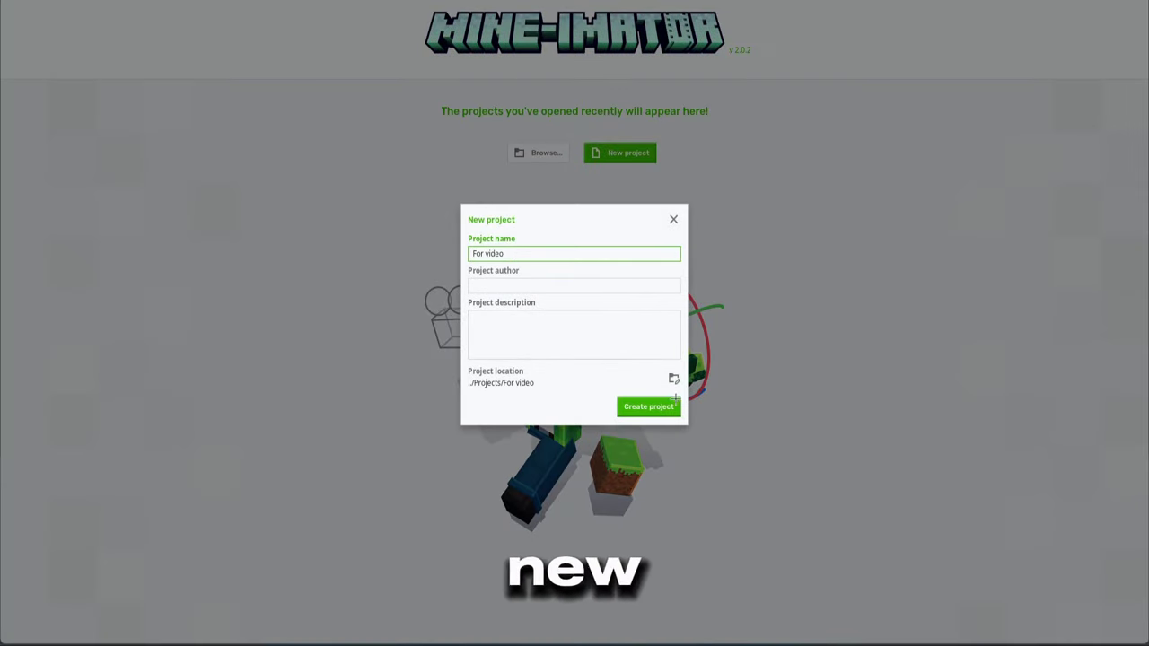
Create a new project named "For video" and tilt the work view up towards the sky.
click(677, 407)
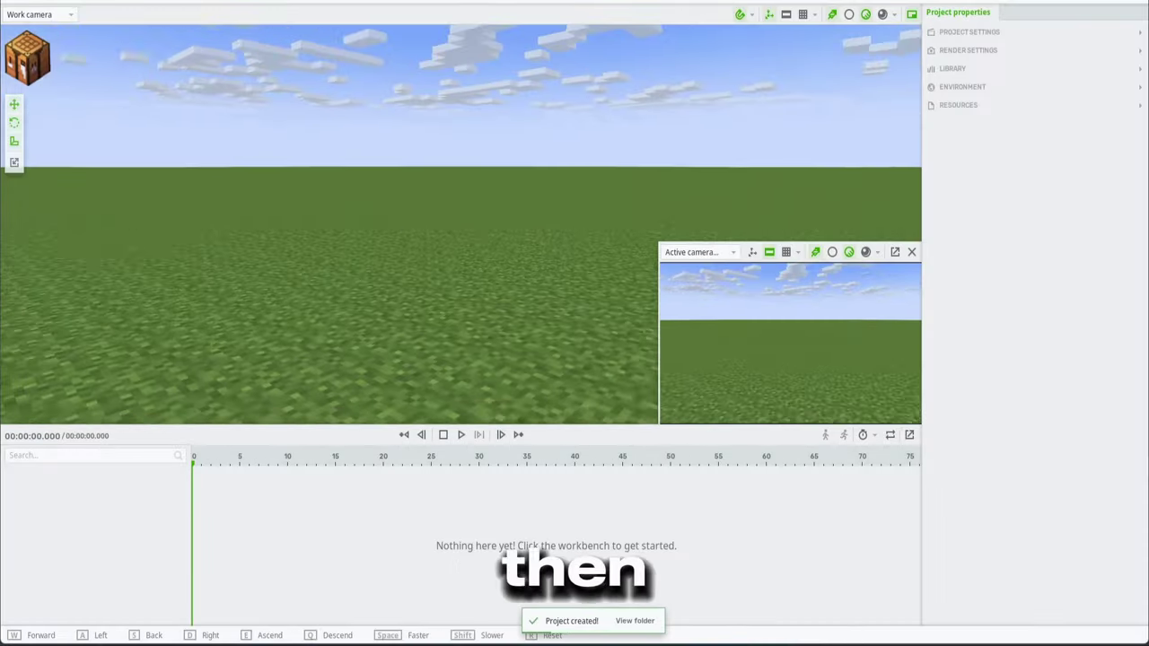
click(27, 56)
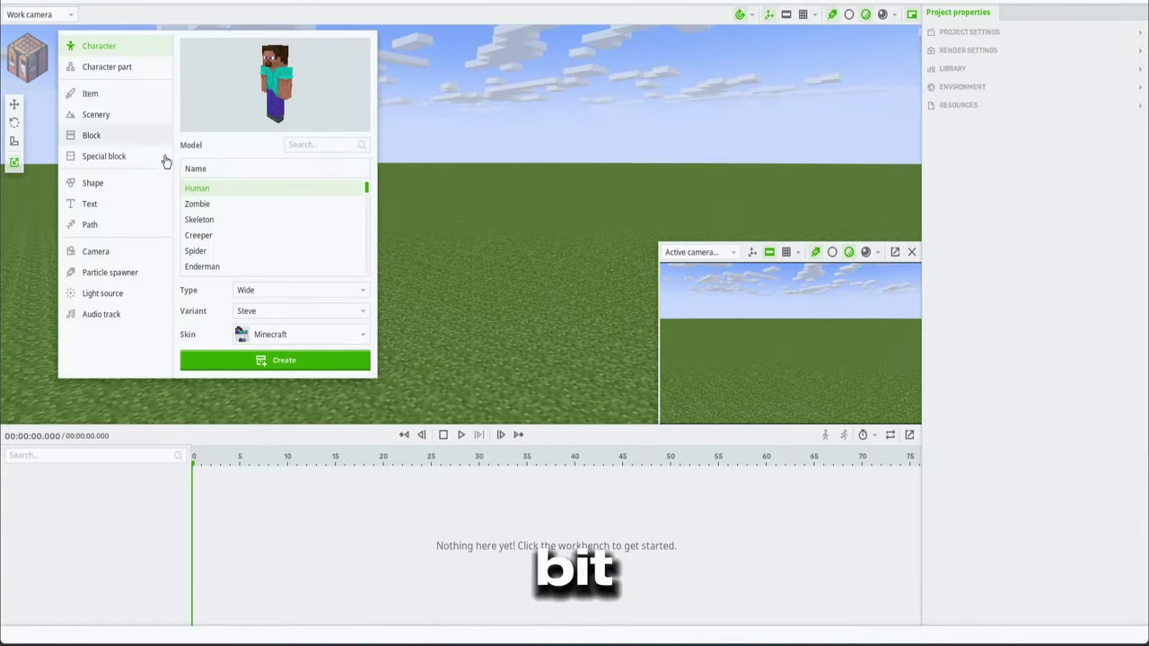
right_drag(372, 259, 372, 224)
mouse_move(539, 257)
right_down()
mouse_move(539, 188)
mouse_move(539, 256)
right_up()
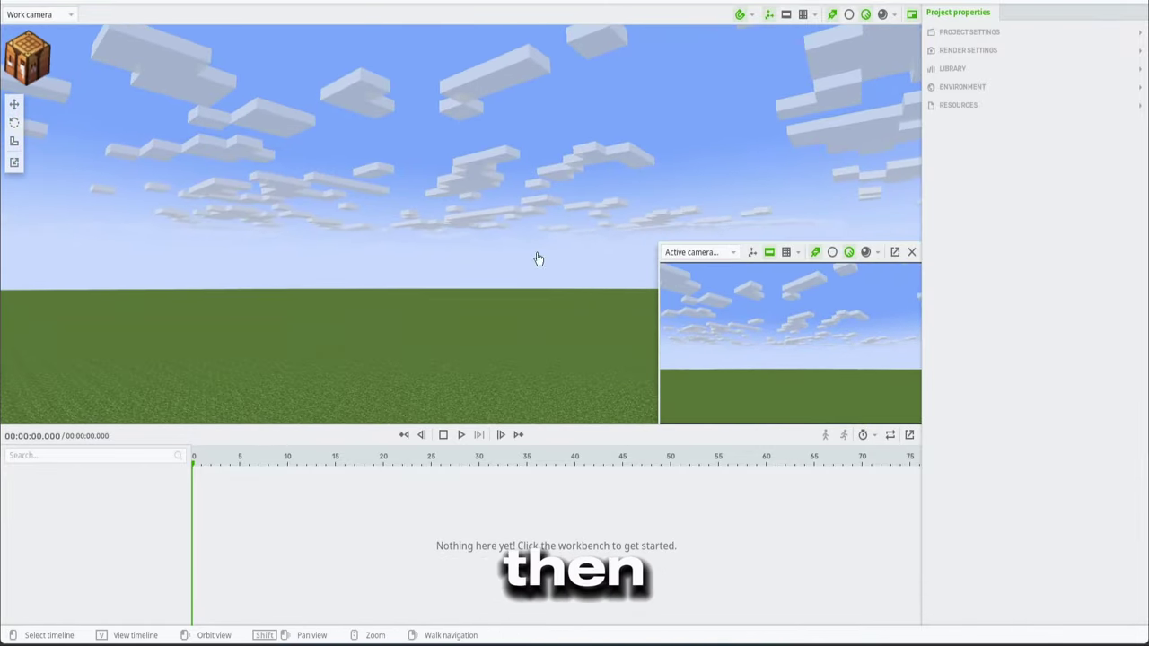
Add a camera object to the scene.
click(22, 86)
click(96, 251)
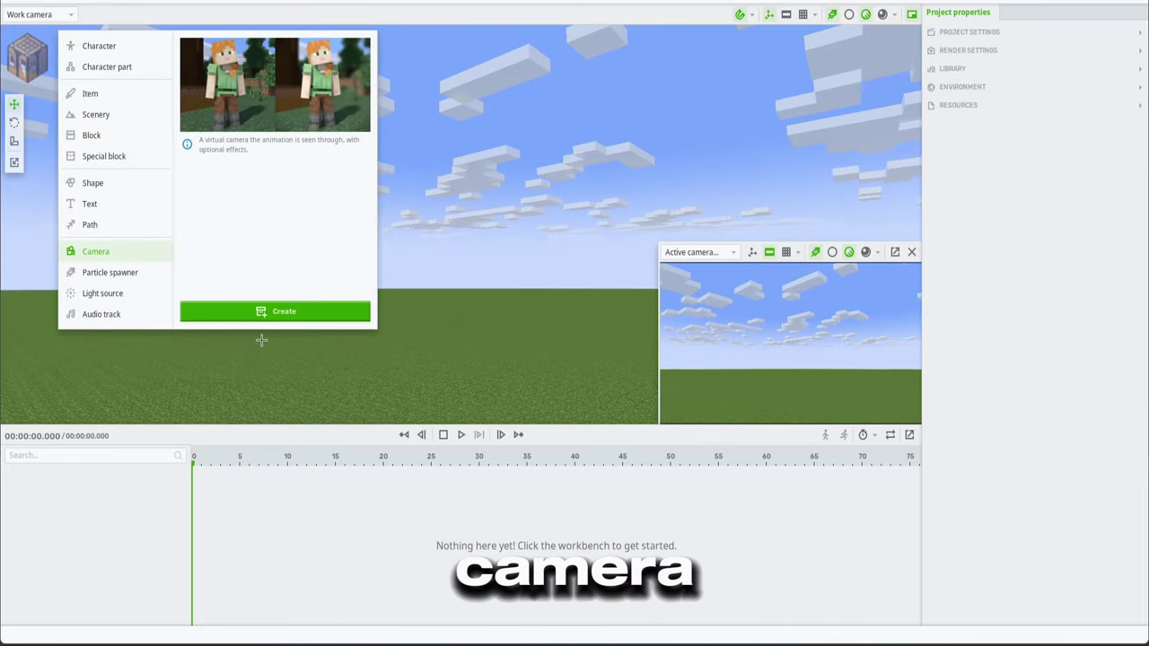
click(263, 319)
key(w)
right_drag(341, 269, 485, 305)
key(d)
right_drag(539, 207, 458, 291)
key(s)
Look through the item textures and create a 3D diamond pickaxe item.
click(28, 59)
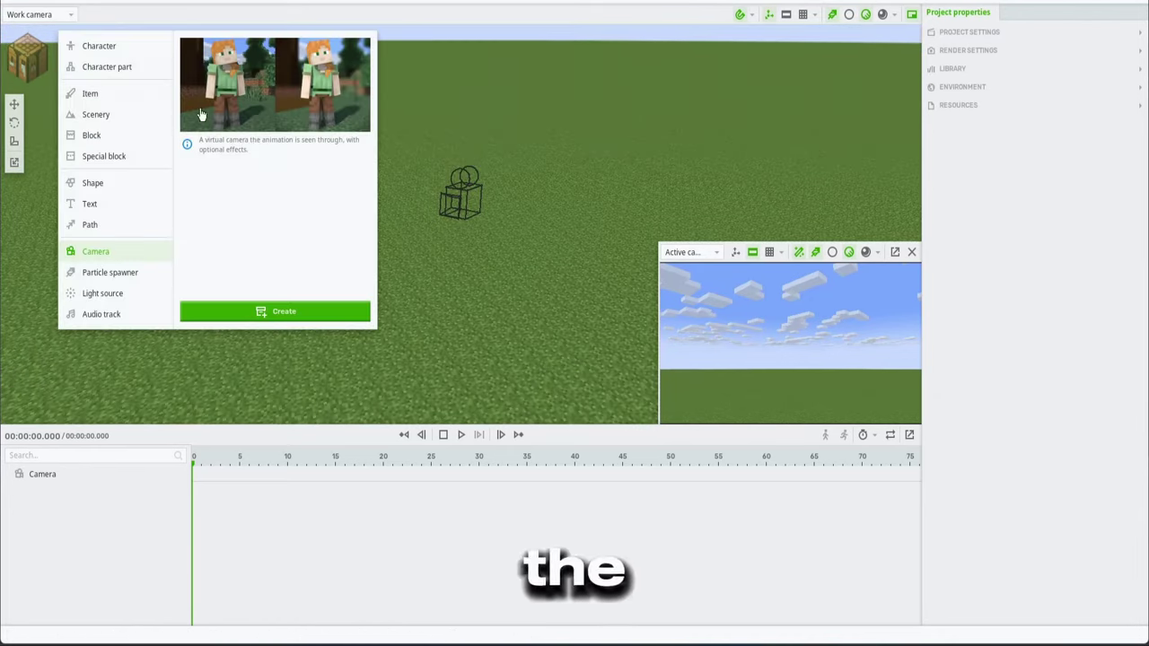
click(105, 98)
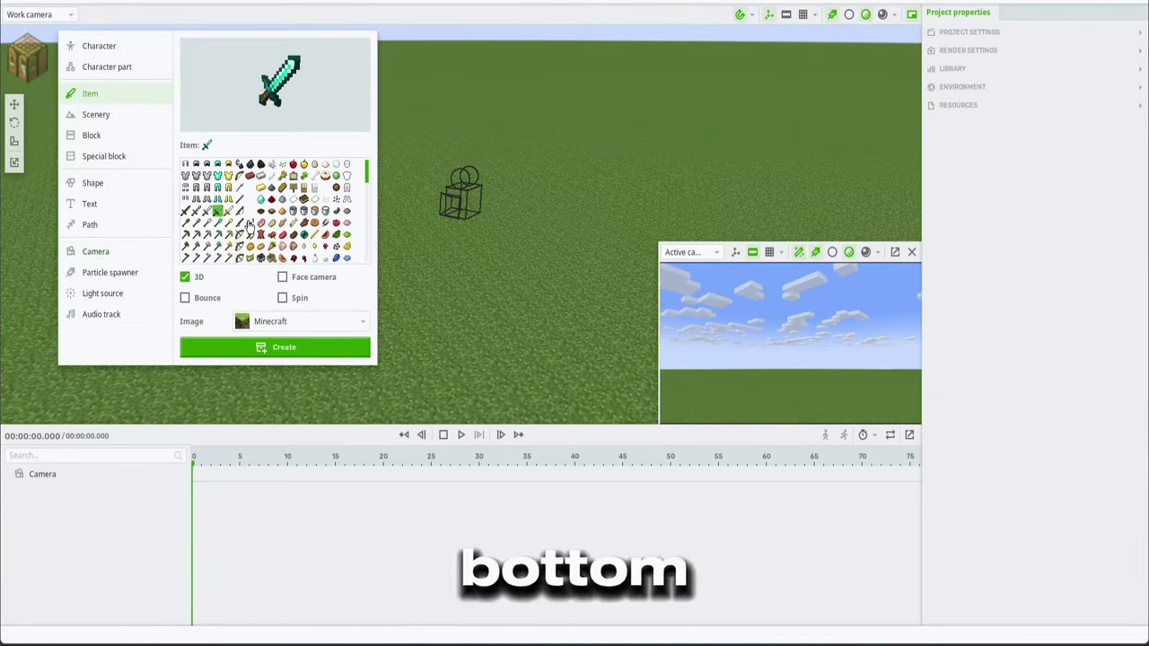
scroll(248, 224, down, 2)
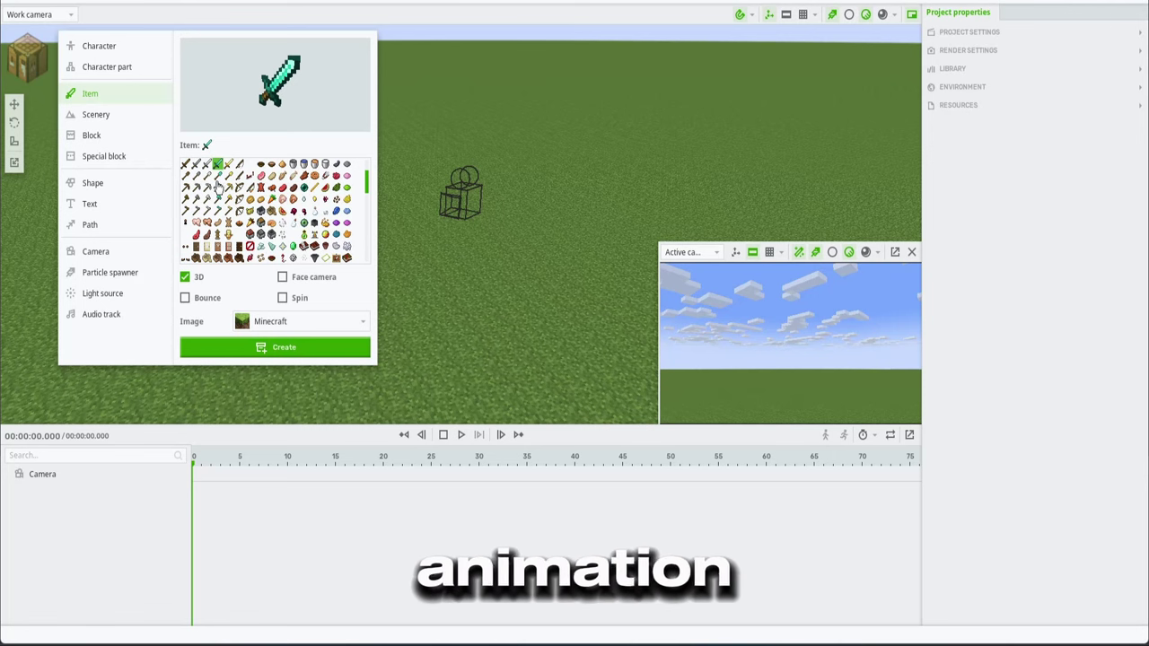
scroll(219, 184, down, 2)
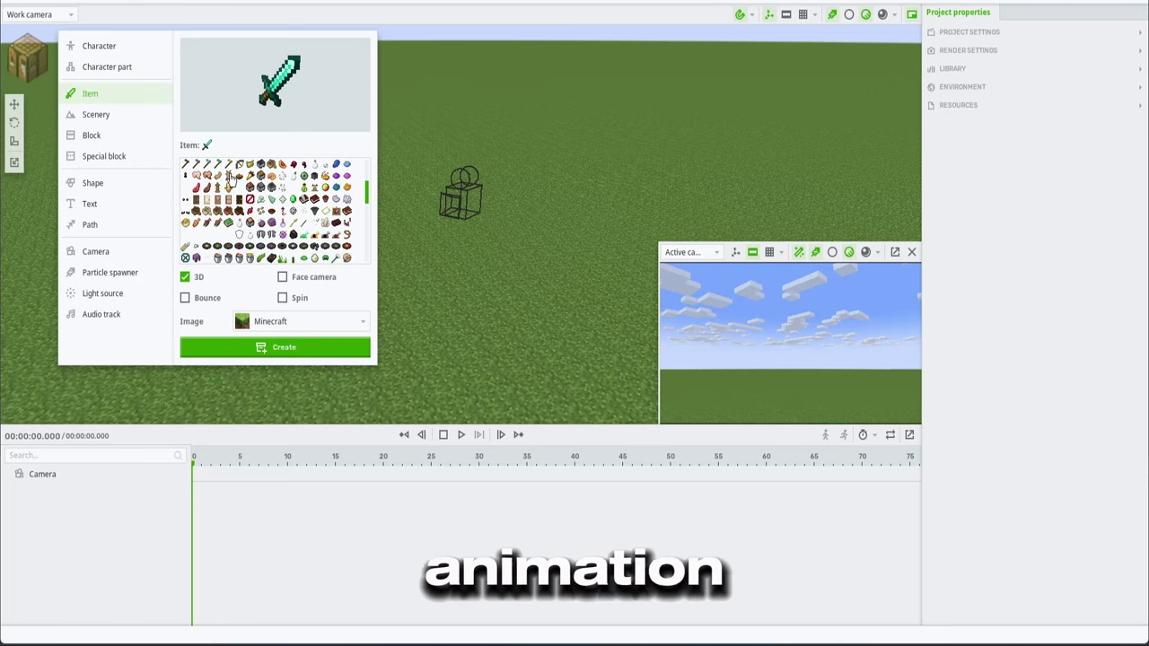
scroll(232, 180, down, 1)
scroll(242, 185, down, 2)
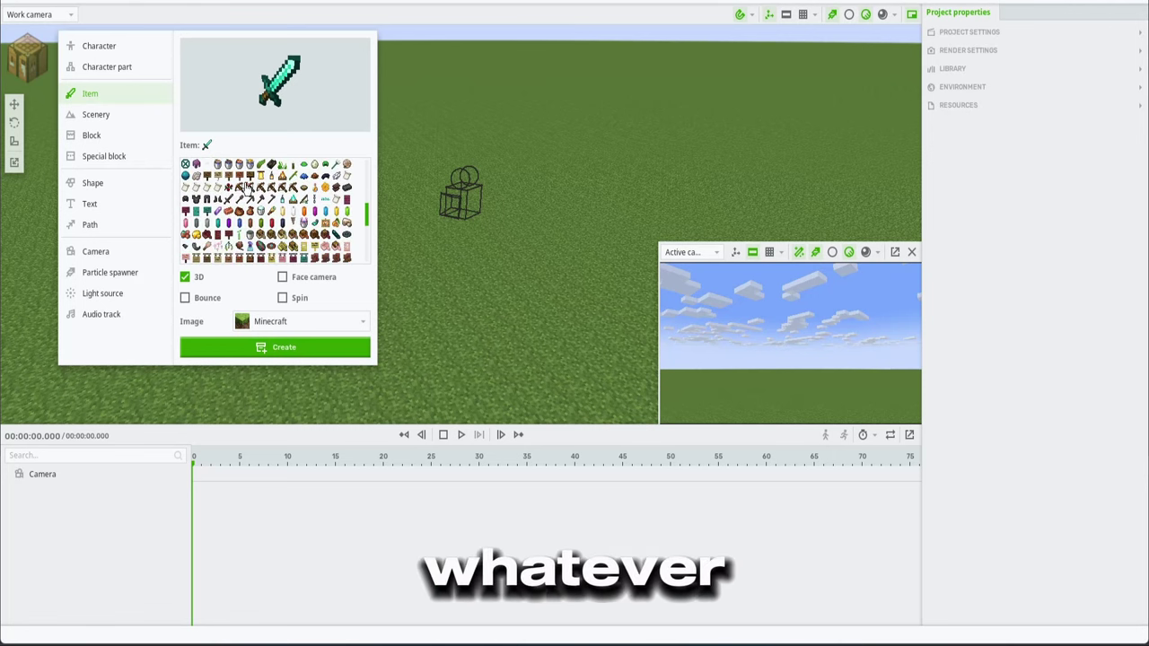
scroll(243, 197, down, 2)
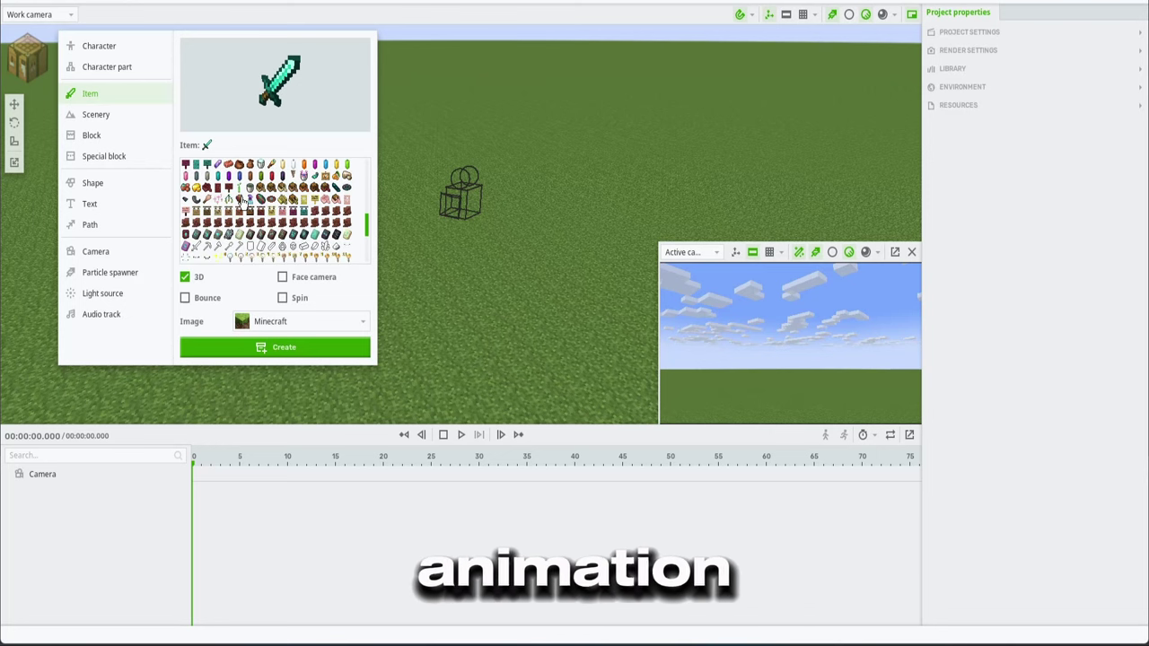
scroll(240, 202, up, 8)
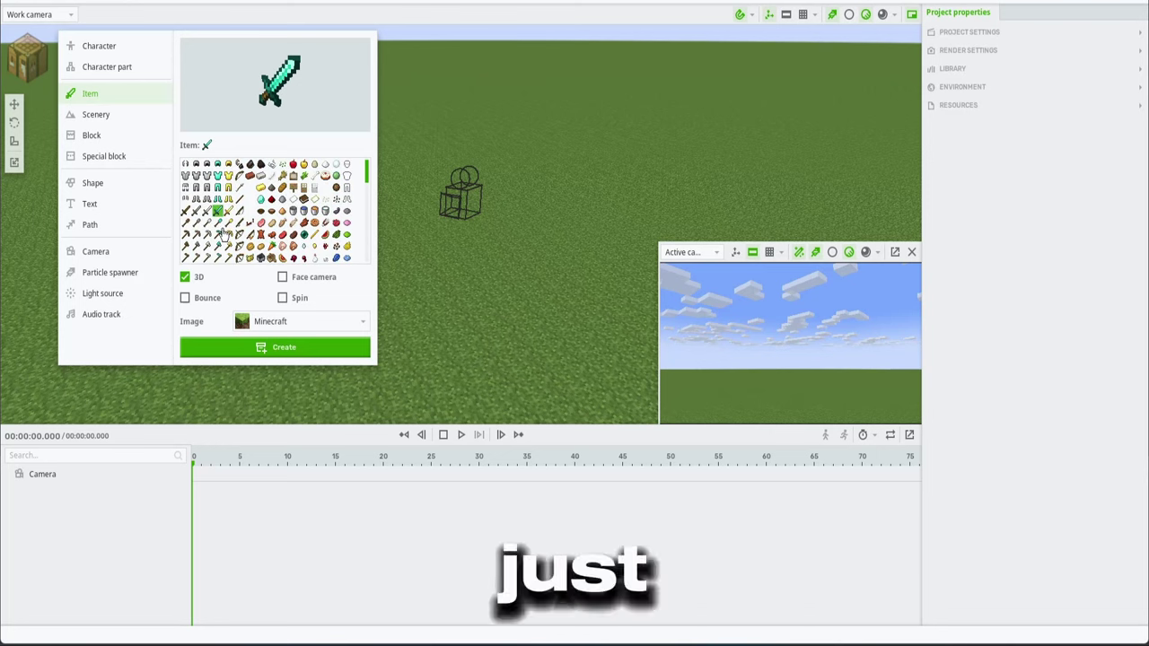
click(222, 237)
click(316, 352)
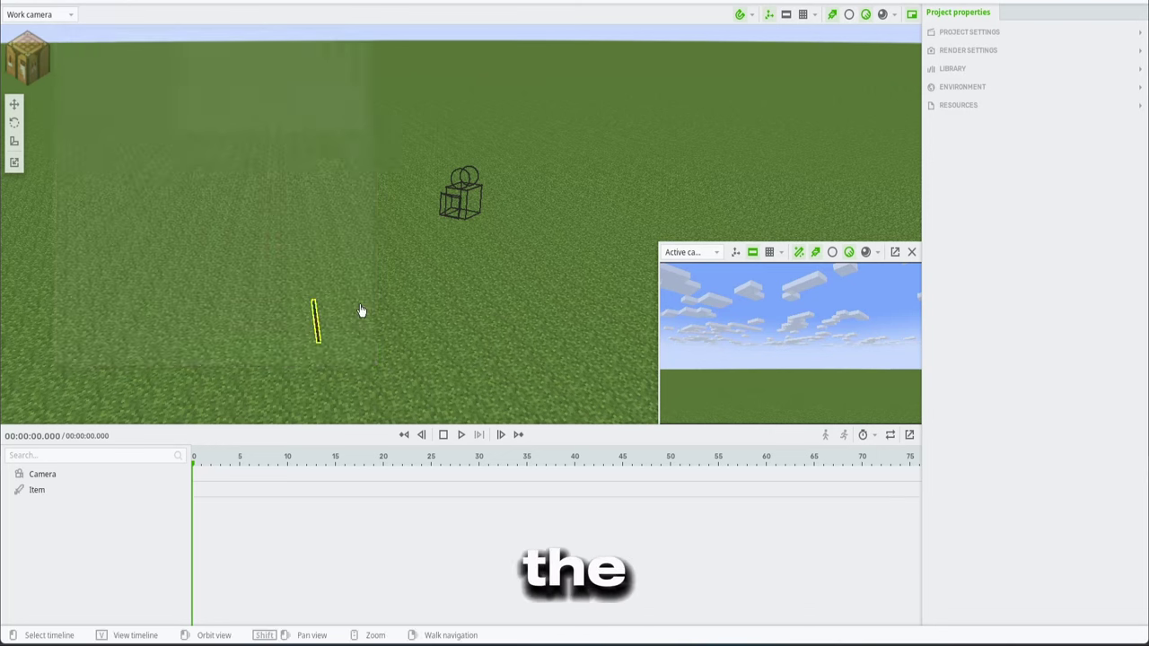
Raise the pickaxe to about X 114, Y 57, Z -12 and rotate it 45° about Y.
click(374, 386)
key(w)
right_drag(374, 386, 516, 386)
click(510, 359)
mouse_move(456, 357)
mouse_down()
mouse_move(462, 369)
mouse_move(446, 357)
mouse_up()
drag(410, 224, 412, 61)
mouse_move(441, 155)
right_down()
mouse_move(430, 117)
mouse_move(440, 157)
right_up()
key(w)
drag(419, 203, 420, 167)
drag(434, 256, 436, 194)
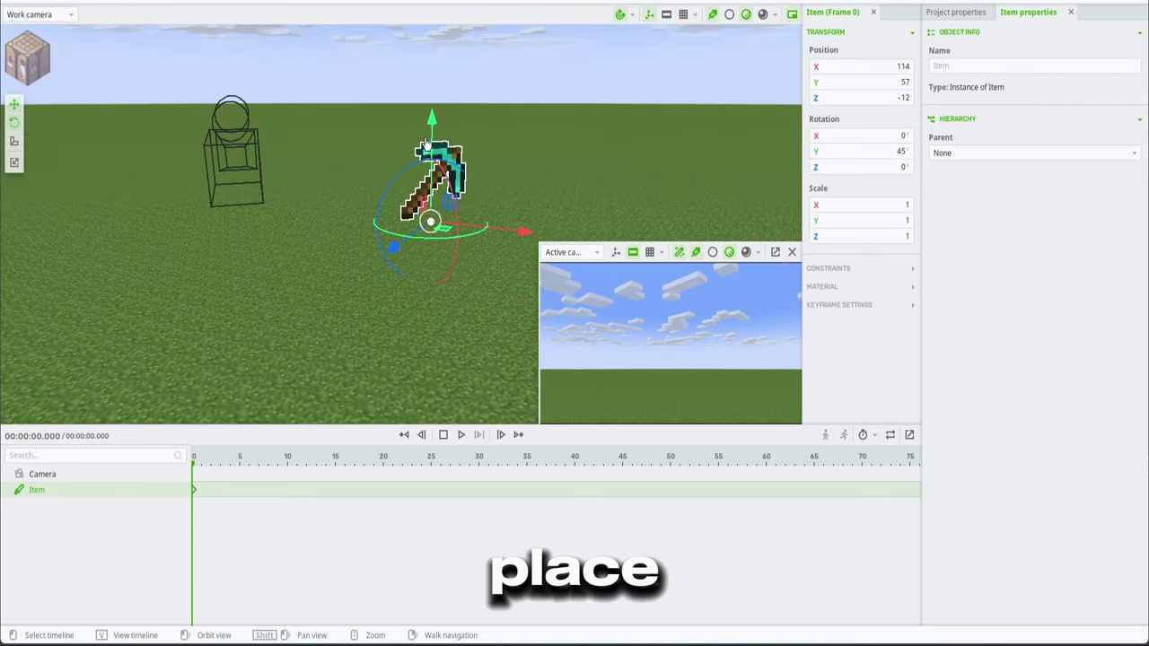
Reposition and tilt the pickaxe so that it sits inside the camera's view.
drag(493, 236, 476, 203)
mouse_move(493, 237)
right_down()
mouse_move(538, 254)
mouse_move(528, 238)
mouse_move(473, 243)
right_up()
key(s)
key(r)
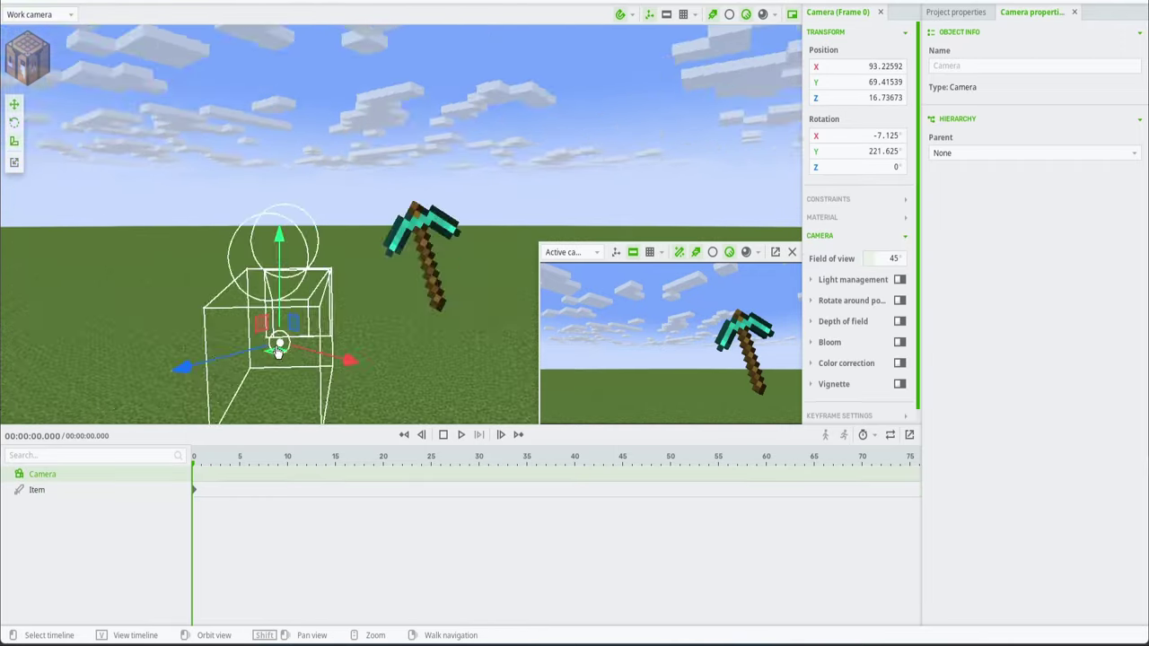
Rotate the camera to 225° about Y and enlarge the viewport area above the timeline.
right_drag(279, 344, 321, 353)
key(w)
key(s)
key(r)
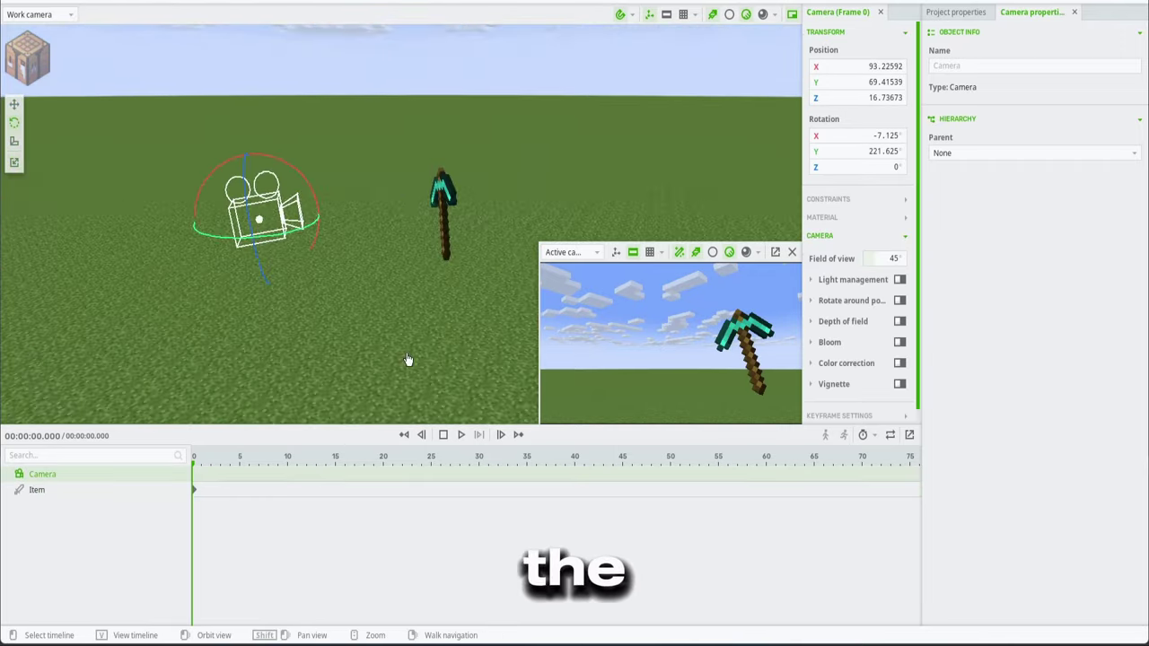
drag(359, 425, 395, 336)
mouse_move(471, 327)
right_down()
mouse_move(489, 323)
mouse_move(485, 332)
right_up()
Create a Diamond Ore block and place it beside the pickaxe at X 58, Y 61, Z -18, rotated 30° about Y.
click(27, 55)
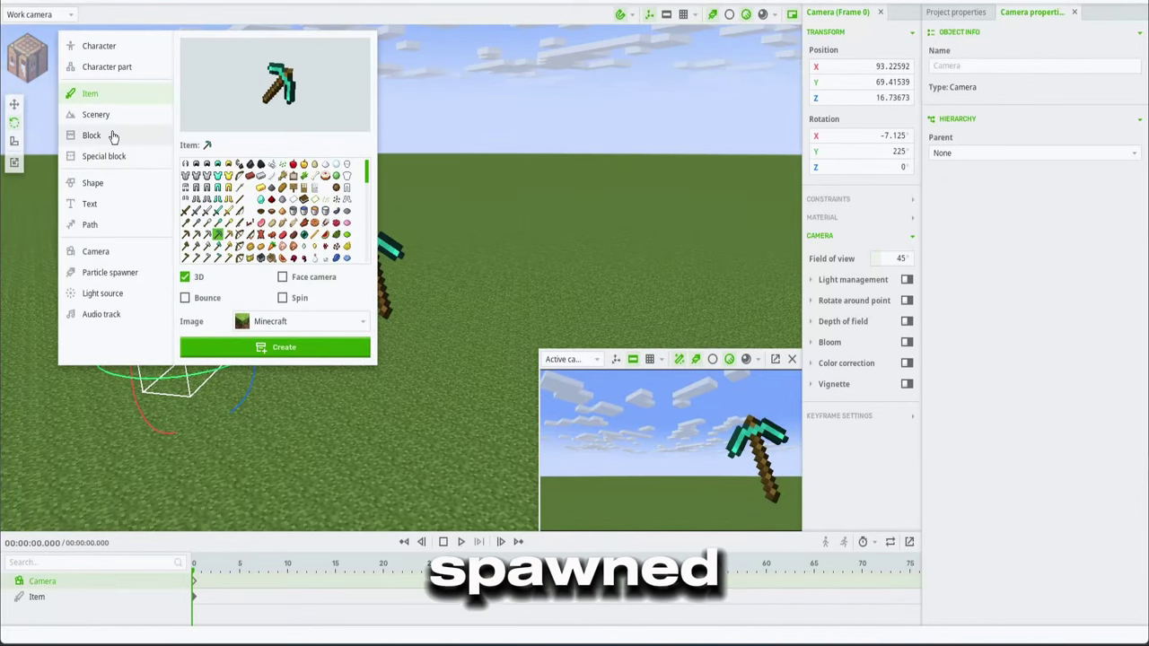
click(111, 135)
scroll(247, 209, down, 2)
click(316, 146)
text(diamond)
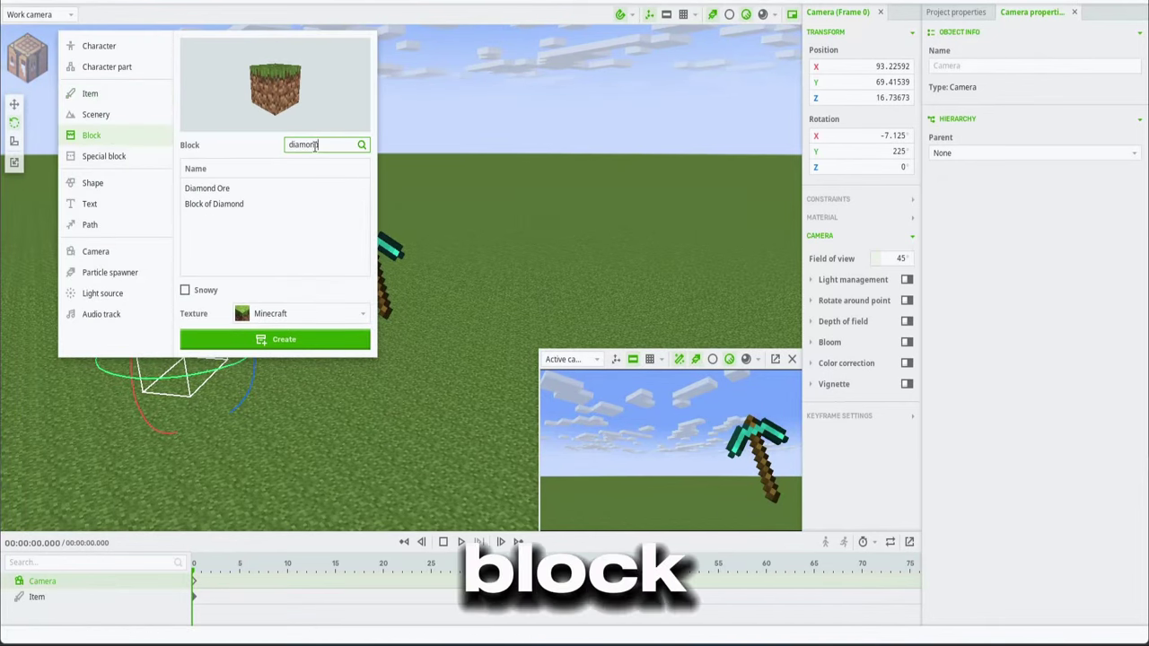
click(222, 191)
click(285, 341)
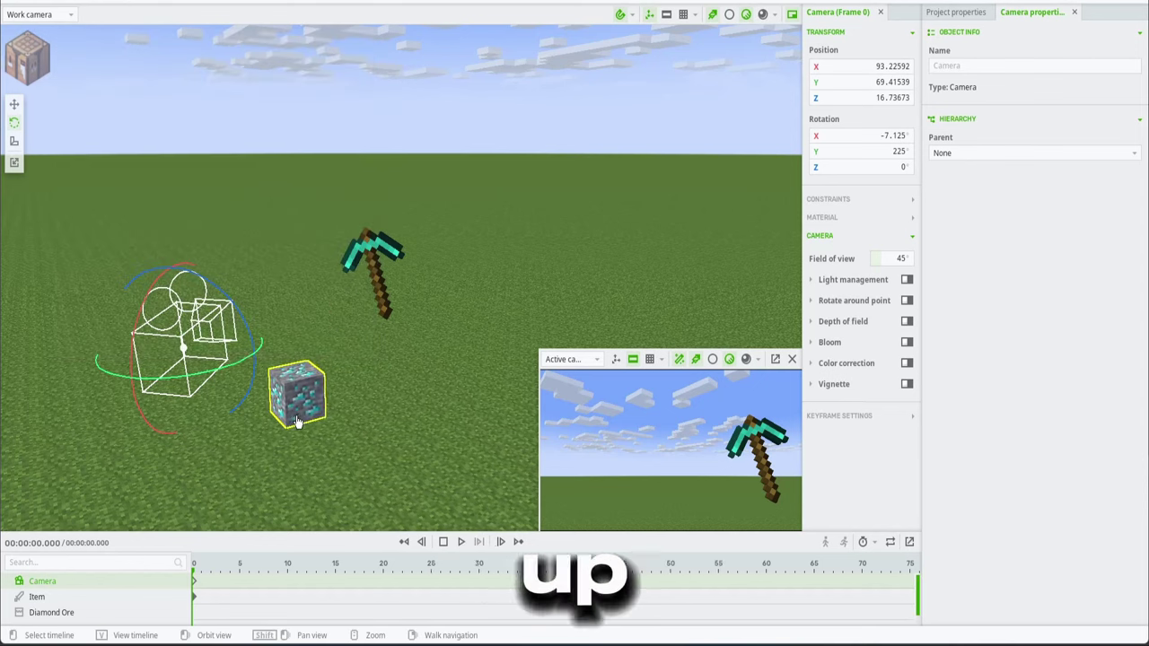
click(300, 406)
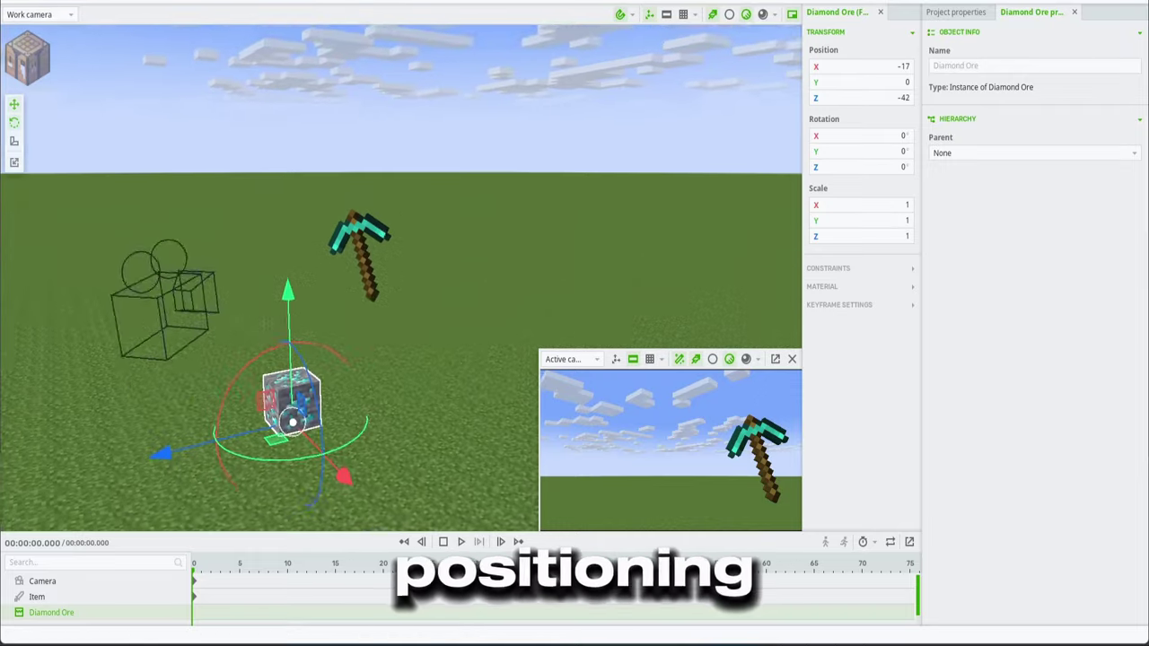
drag(299, 301, 314, 152)
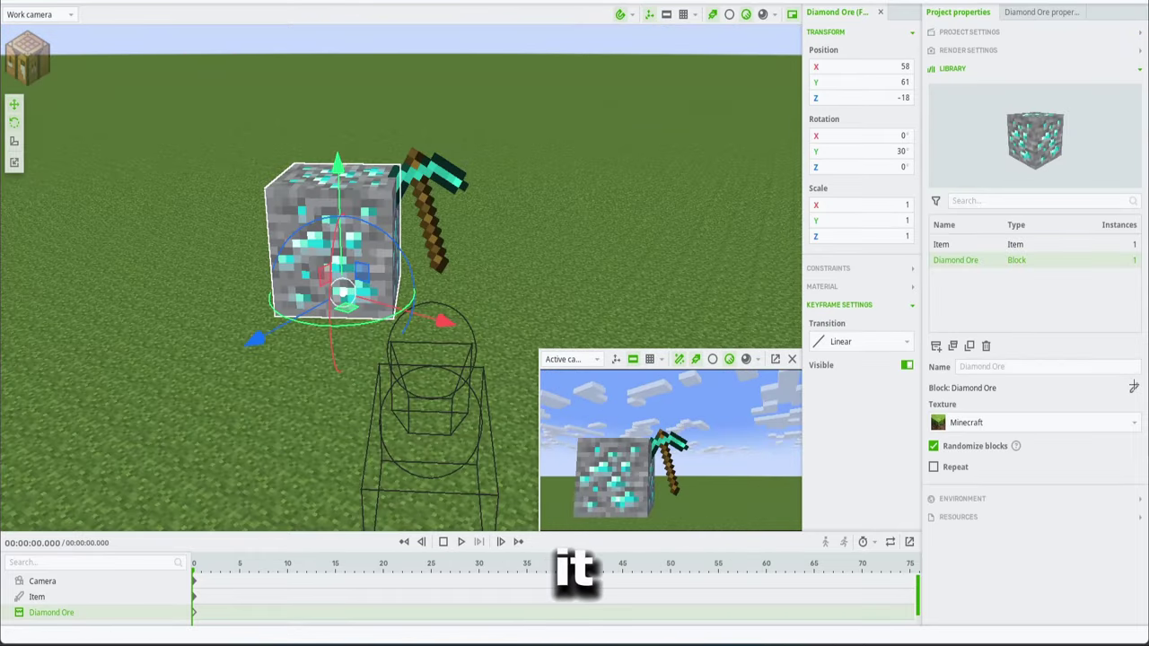
Change the ore block's variant to Deepslate Diamond Ore in the library, then deselect the block.
click(1134, 391)
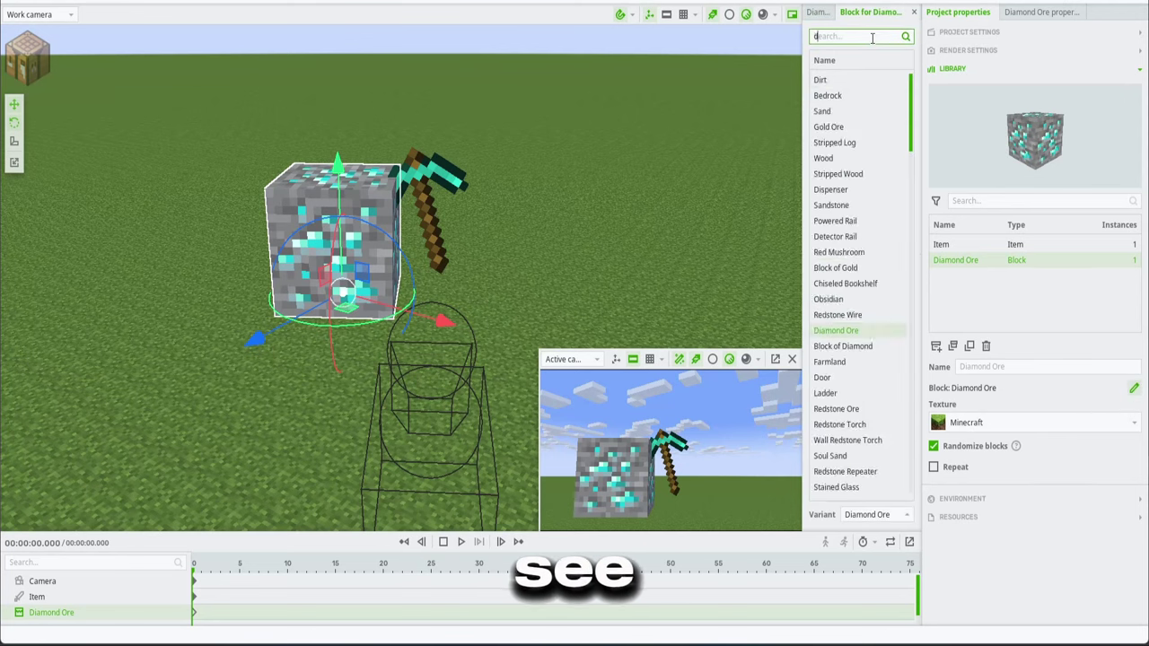
text(diamon)
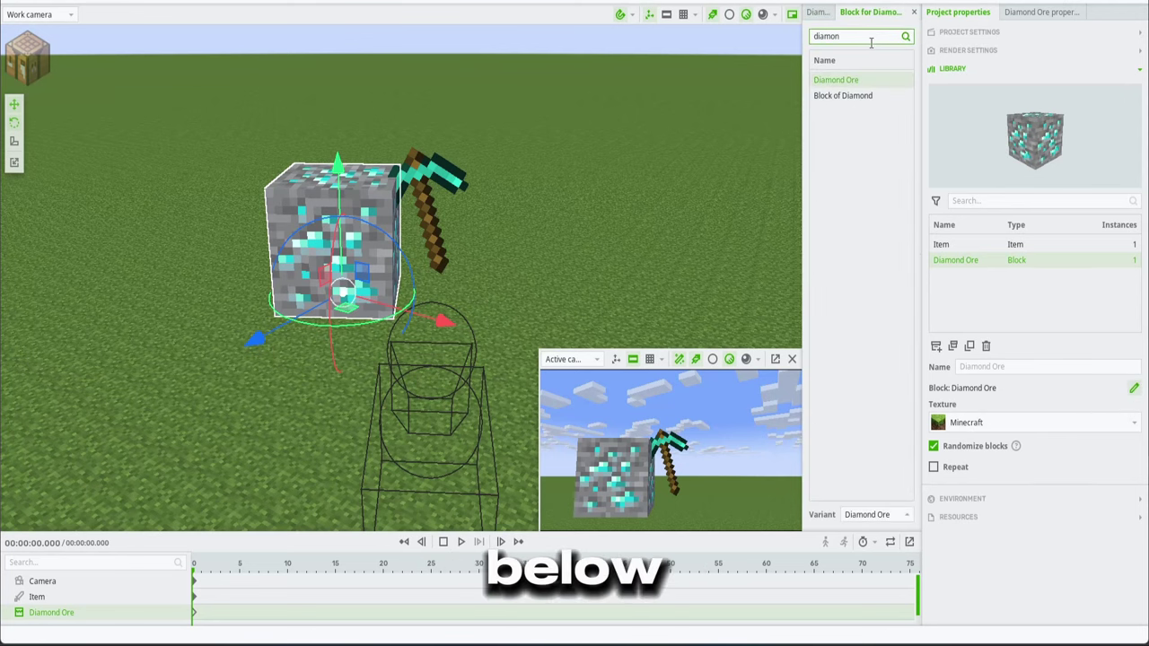
click(883, 516)
click(849, 496)
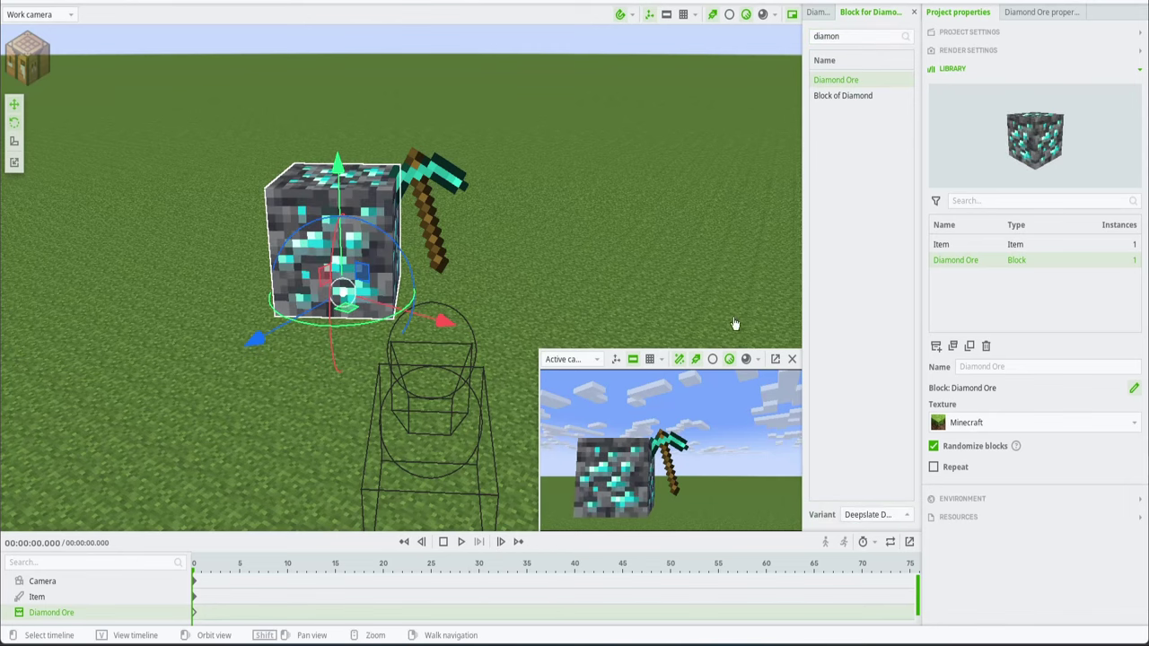
click(535, 247)
Try the Deepslate Diamond Ore variant for a new block, switch it back, and leave without creating the block.
right_drag(534, 248, 504, 244)
key(d)
key(s)
click(27, 56)
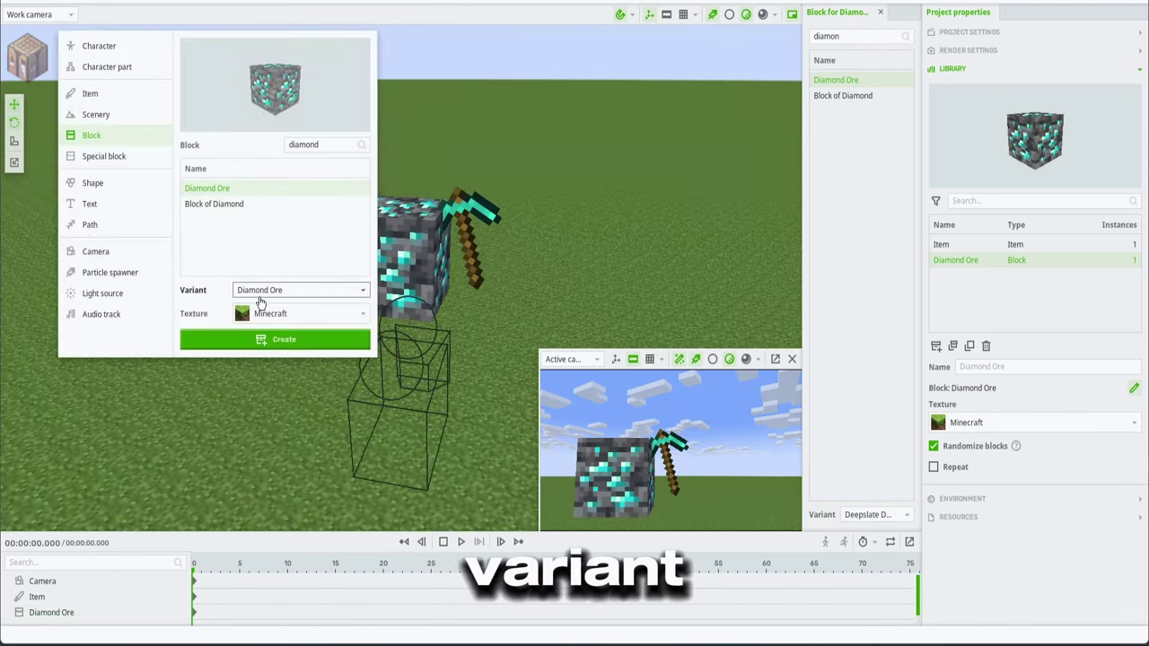
click(273, 292)
click(359, 325)
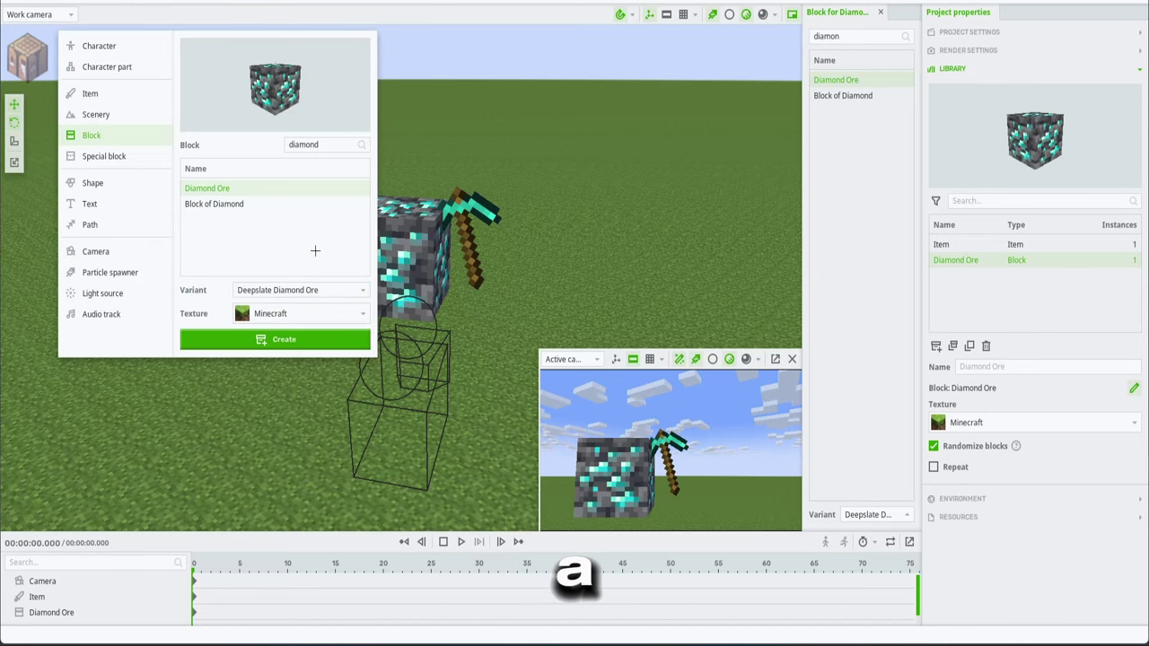
click(280, 290)
click(260, 310)
click(536, 236)
key(a)
right_drag(536, 236, 564, 202)
key(d)
key(s)
click(356, 284)
click(469, 258)
key(s)
right_drag(469, 258, 492, 271)
right_drag(377, 296, 372, 308)
click(425, 280)
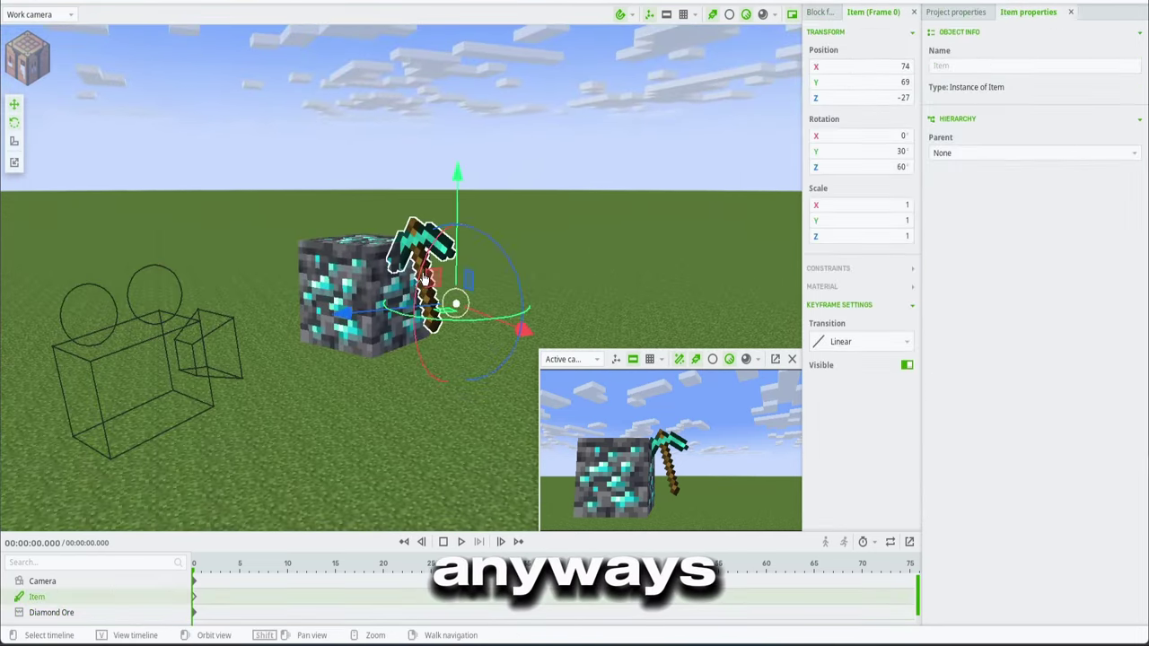
click(395, 443)
Enlarge the timeline area and bring the ore block and pickaxe into the shortened work view.
drag(328, 533, 364, 295)
key(w)
right_drag(352, 259, 353, 259)
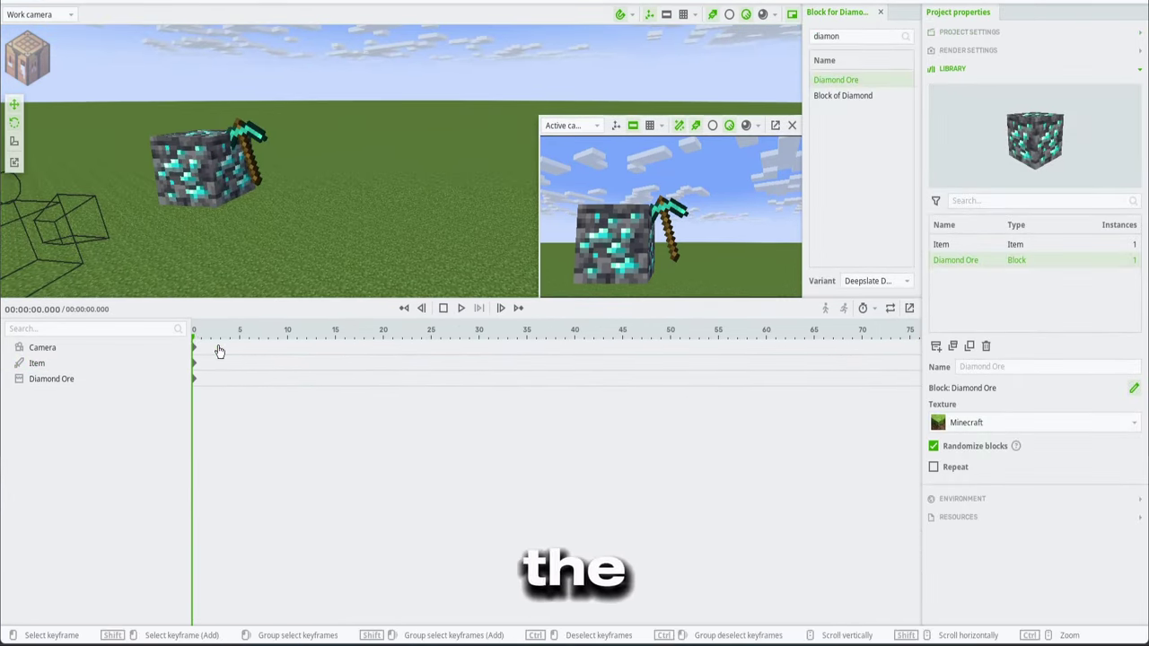
At frame 10, key the pickaxe swung back from the ore block with a Z rotation of -30°.
click(248, 141)
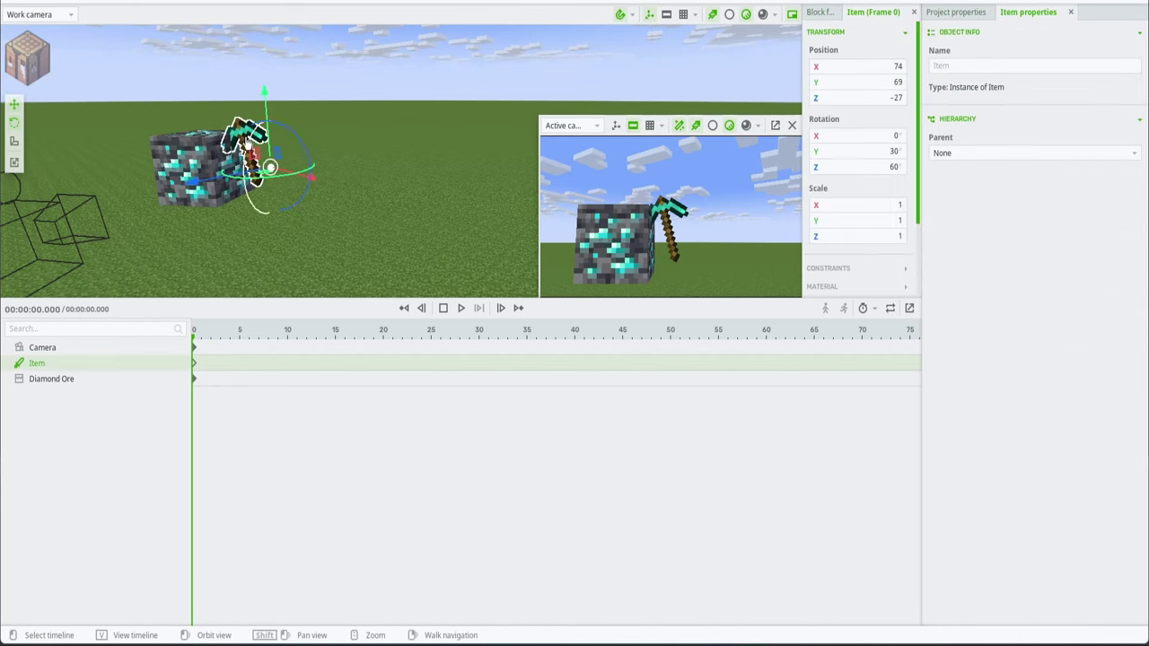
click(209, 340)
drag(245, 341, 287, 341)
click(268, 345)
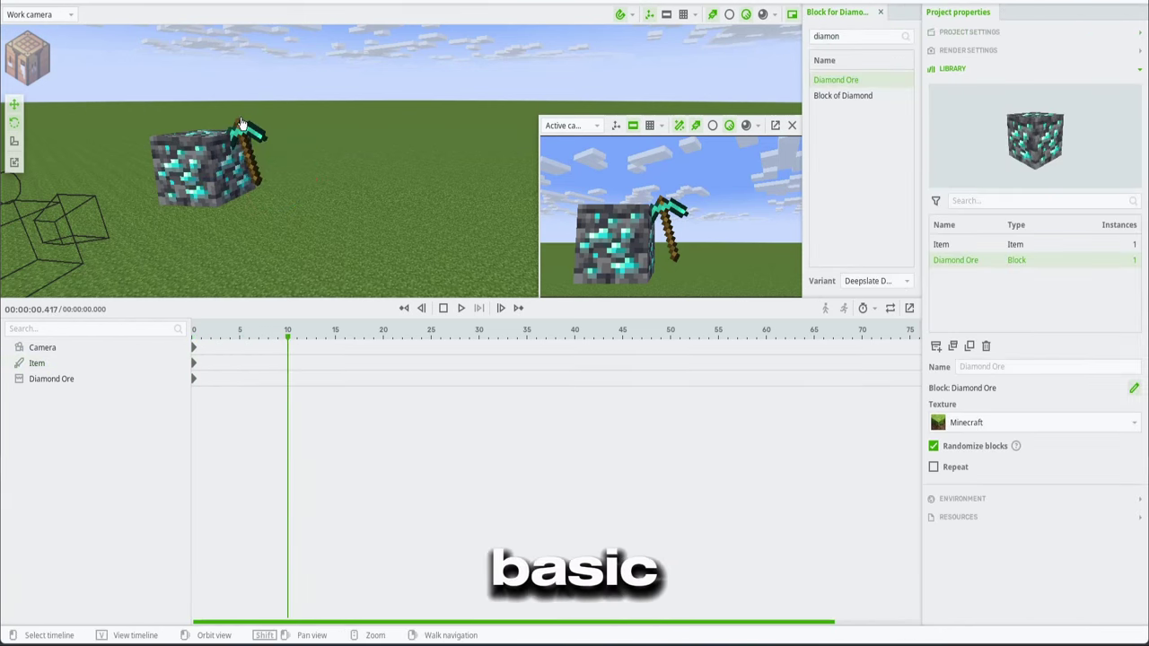
click(273, 140)
drag(289, 135, 341, 215)
key(Escape)
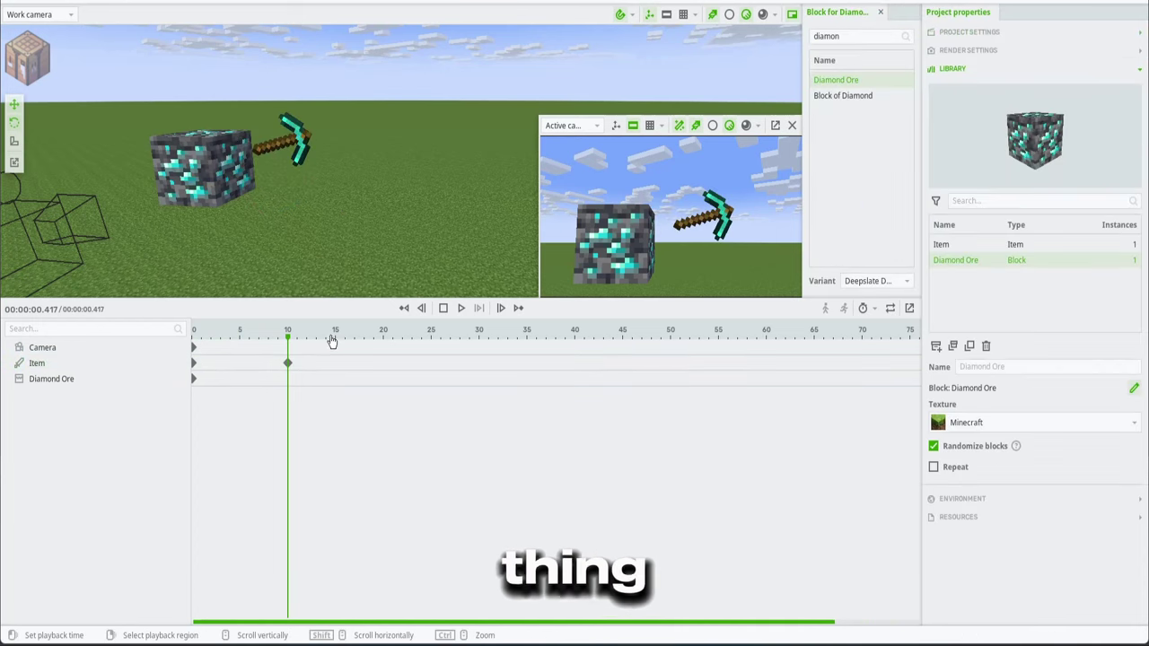
At frame 20, key the pickaxe swung into the ore block with a Z rotation of 75°.
drag(333, 342, 391, 345)
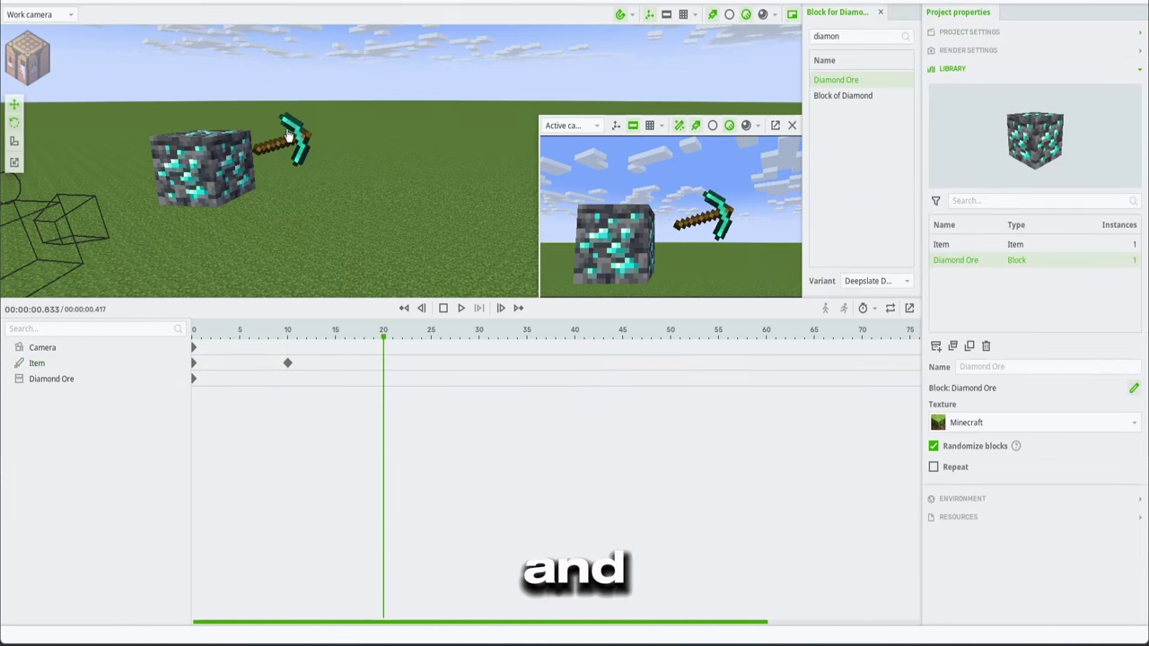
click(309, 153)
drag(309, 166, 220, 74)
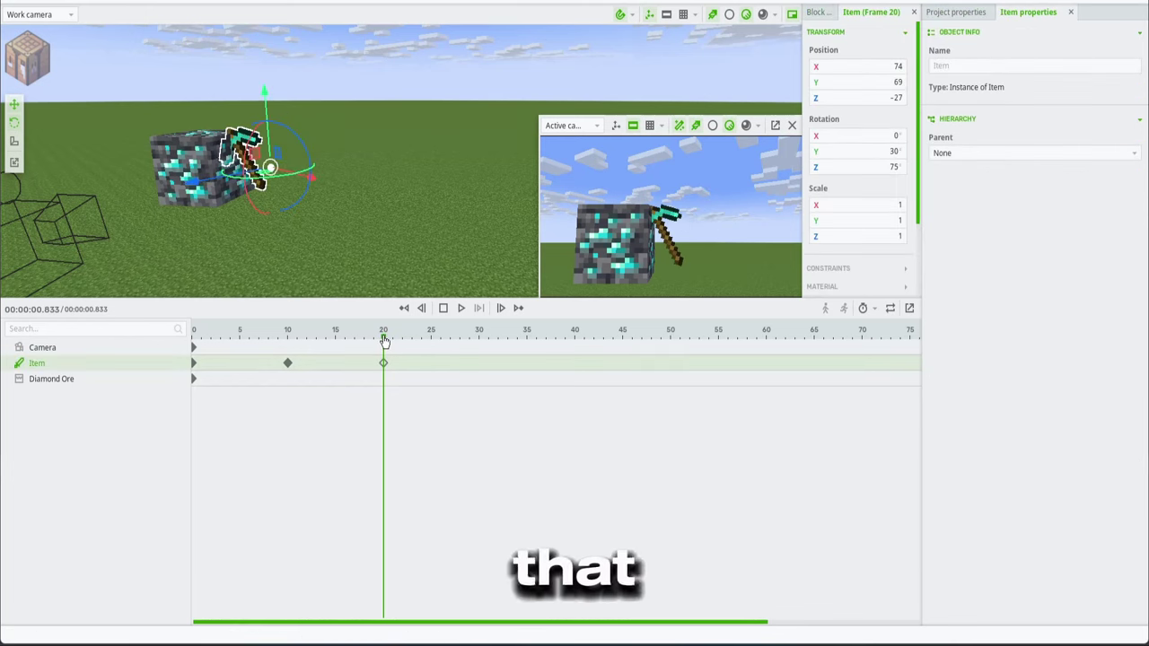
Copy the pickaxe's keyframes at frames 10 and 20 and paste them starting at frame 30.
drag(432, 357, 290, 385)
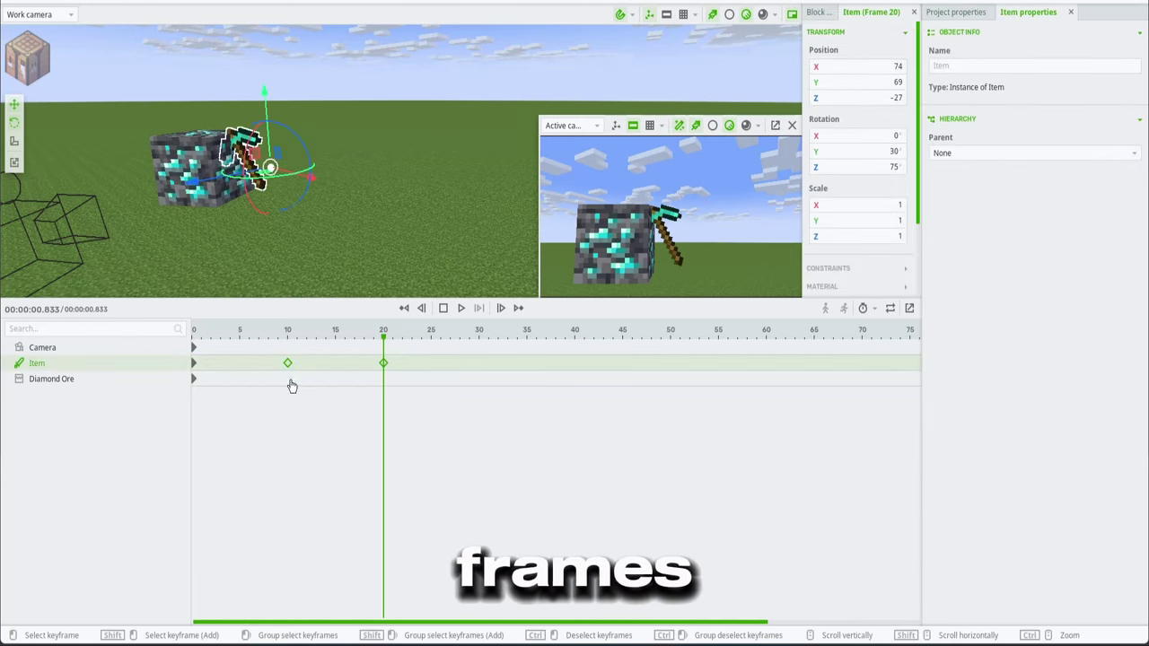
click(387, 340)
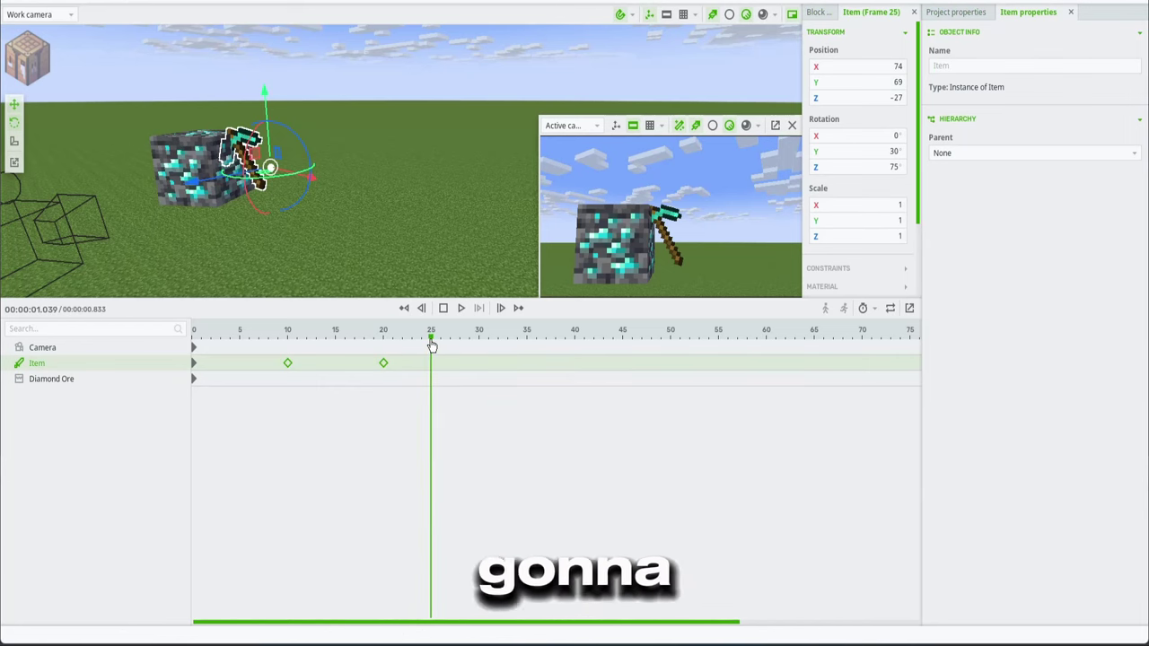
key(ctrl+v)
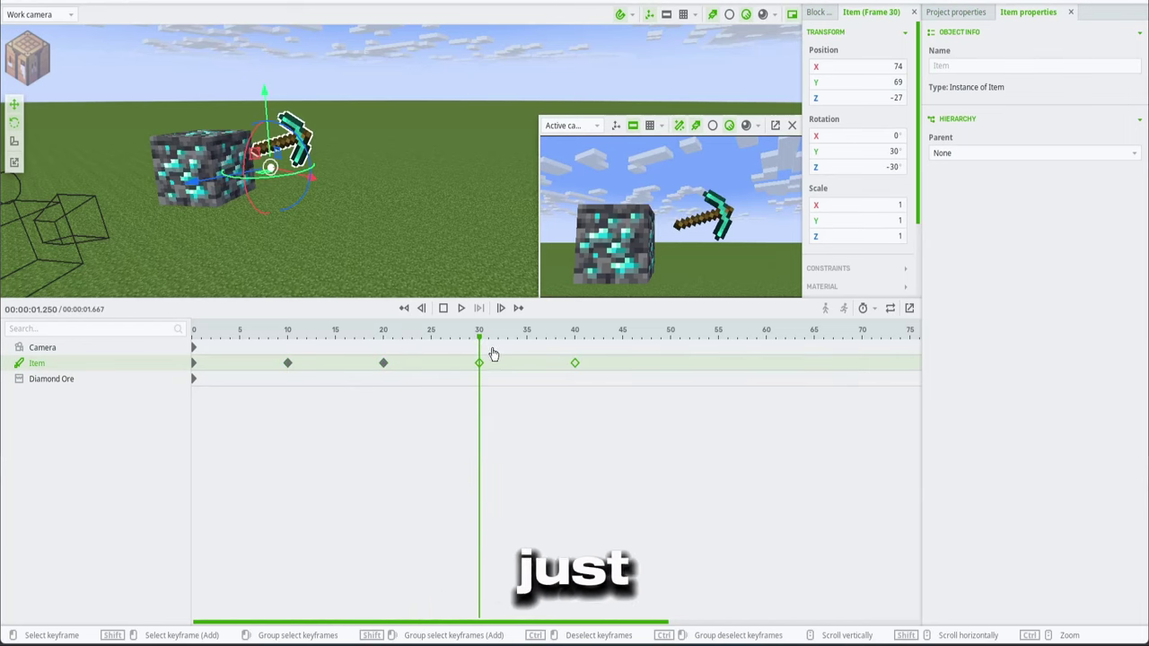
Paste the pickaxe's swing keyframes starting at frame 50 and play the animation from the first frame.
drag(479, 342, 648, 348)
key(ctrl+v)
click(637, 386)
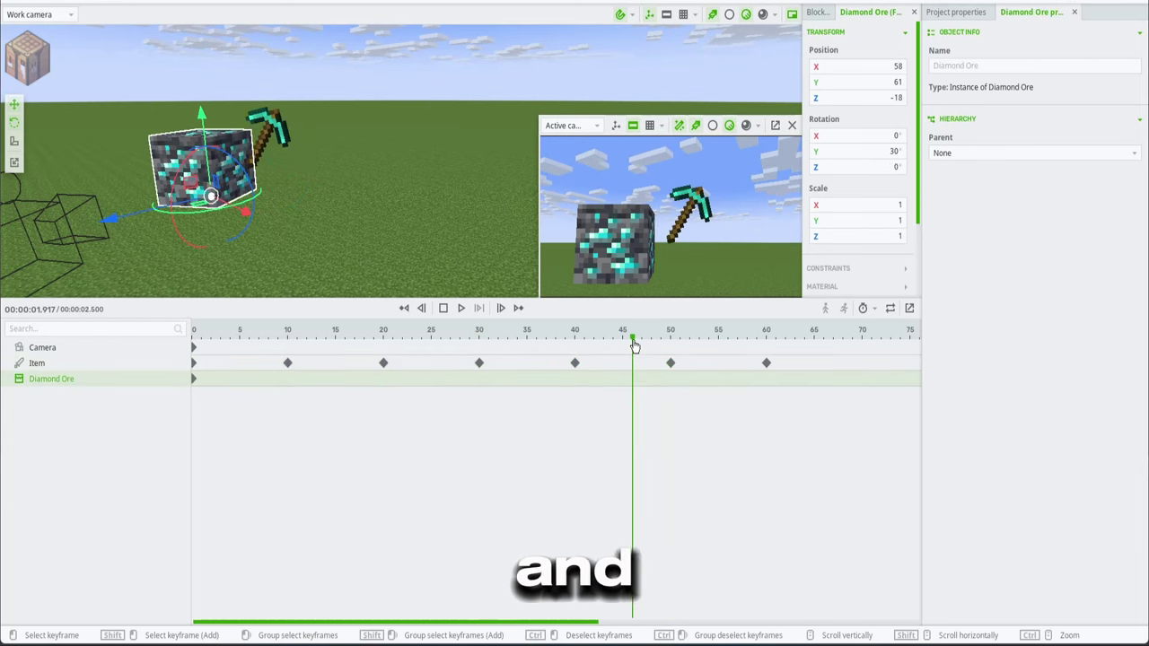
click(634, 342)
drag(634, 342, 3, 397)
mouse_move(192, 362)
mouse_down()
mouse_move(218, 359)
mouse_move(185, 366)
mouse_up()
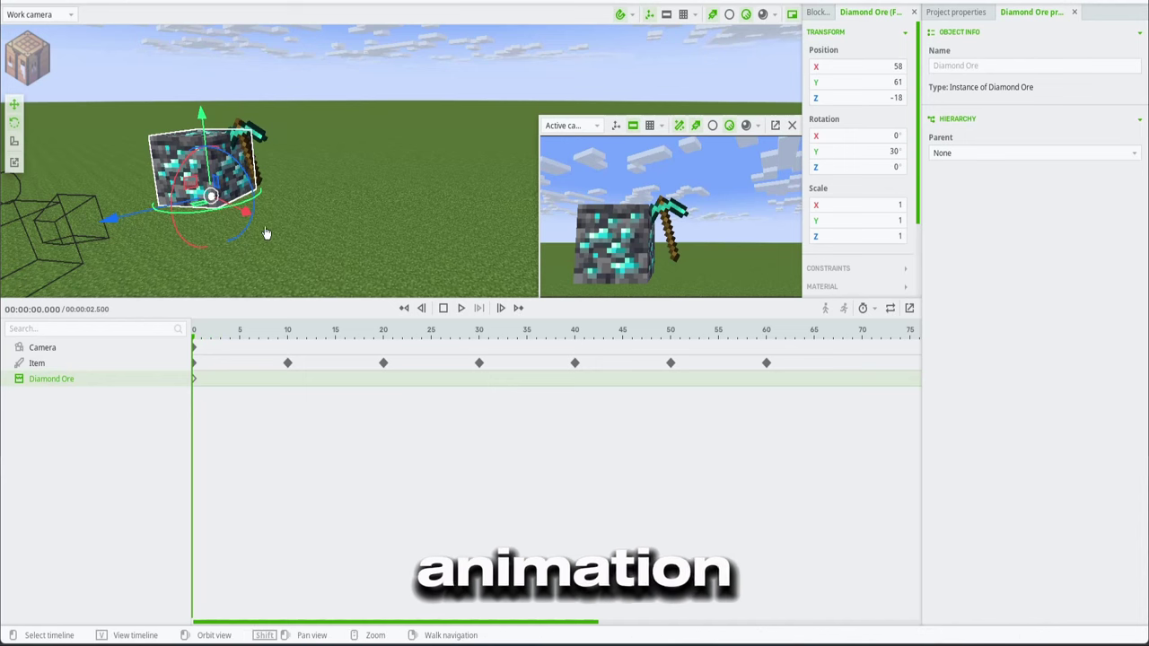
key(space)
key(space)
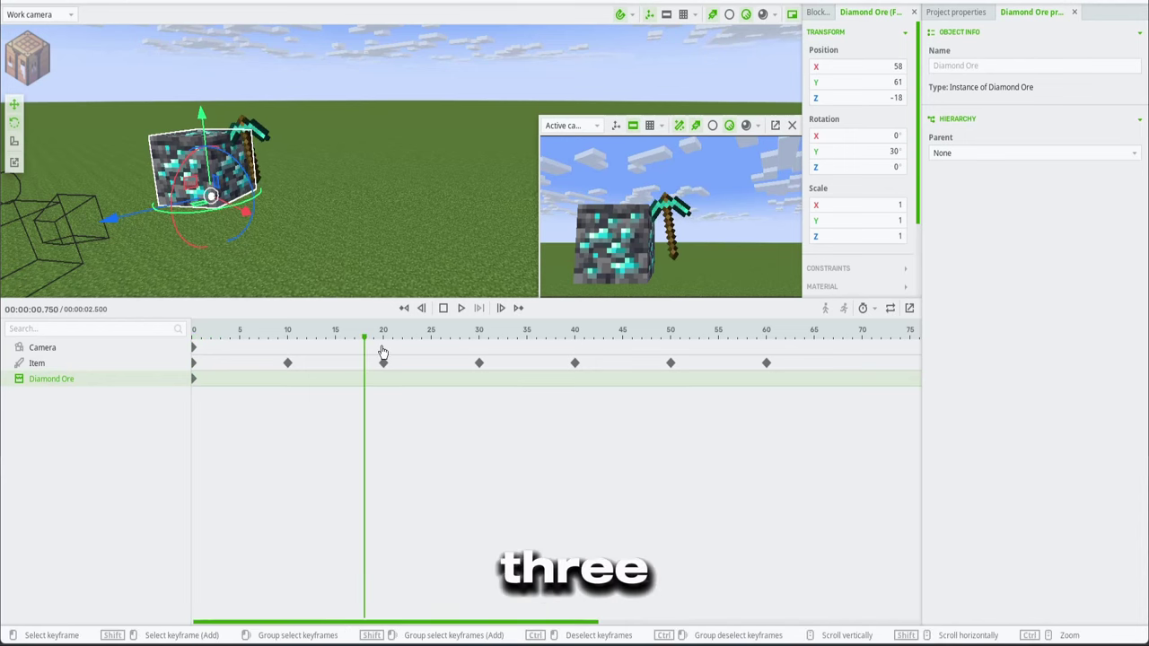
Try tilting the ore block to a Z rotation of 15° at the frame 20 strike and preview the motion.
click(381, 338)
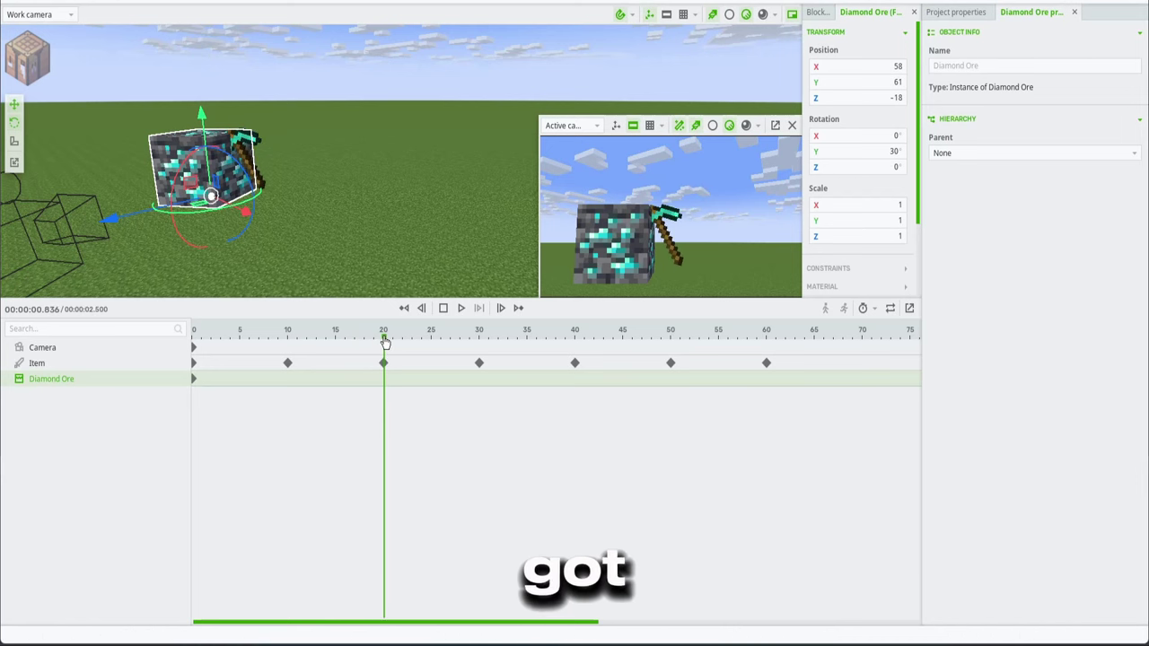
mouse_move(385, 342)
mouse_down()
mouse_move(359, 342)
mouse_move(392, 344)
mouse_up()
drag(255, 198, 247, 167)
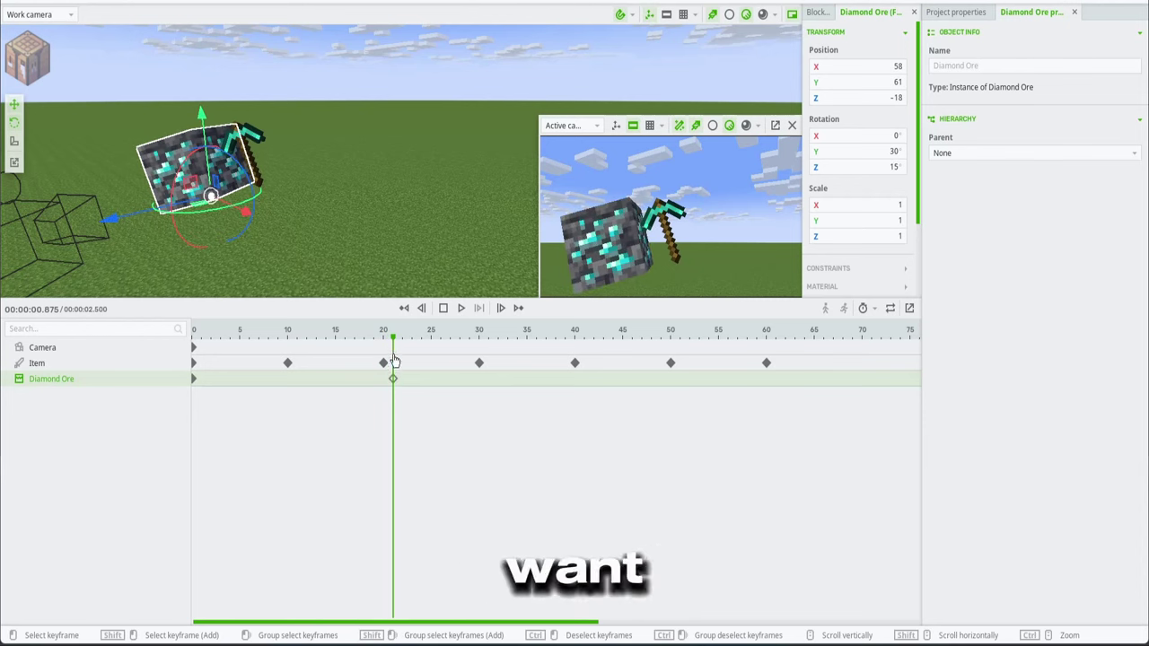
drag(393, 381, 387, 381)
drag(384, 340, 112, 347)
key(space)
key(space)
mouse_move(272, 343)
mouse_down()
mouse_move(210, 345)
mouse_move(288, 353)
mouse_up()
key(ctrl+z)
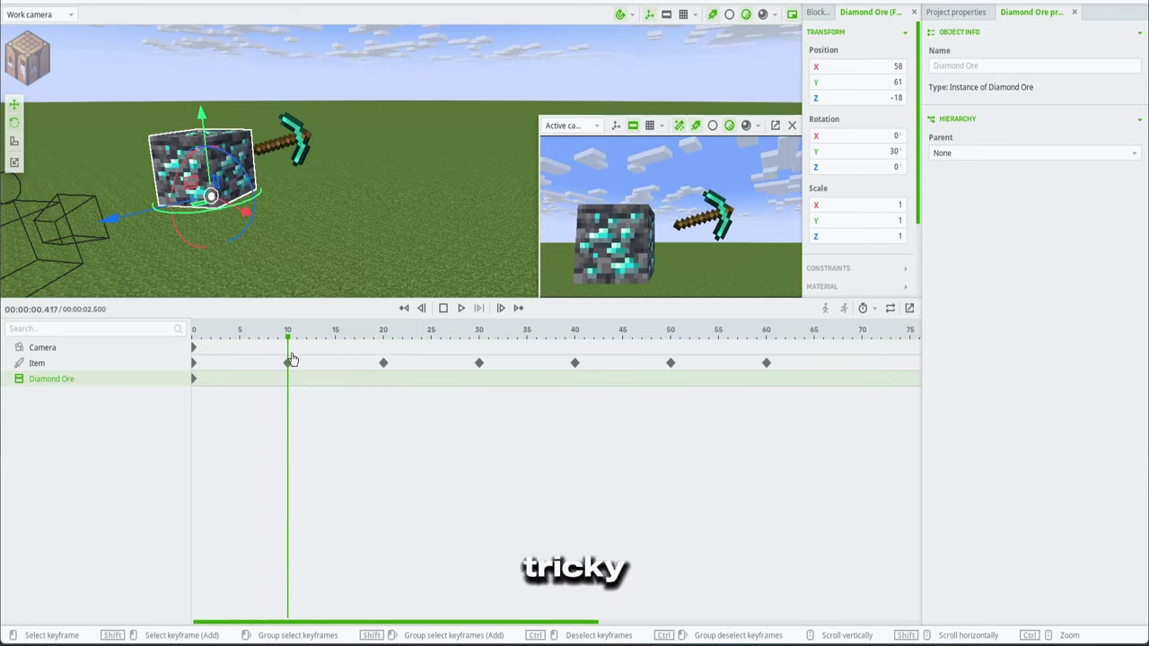
Copy the ore block's starting keyframe to frame 10.
click(194, 380)
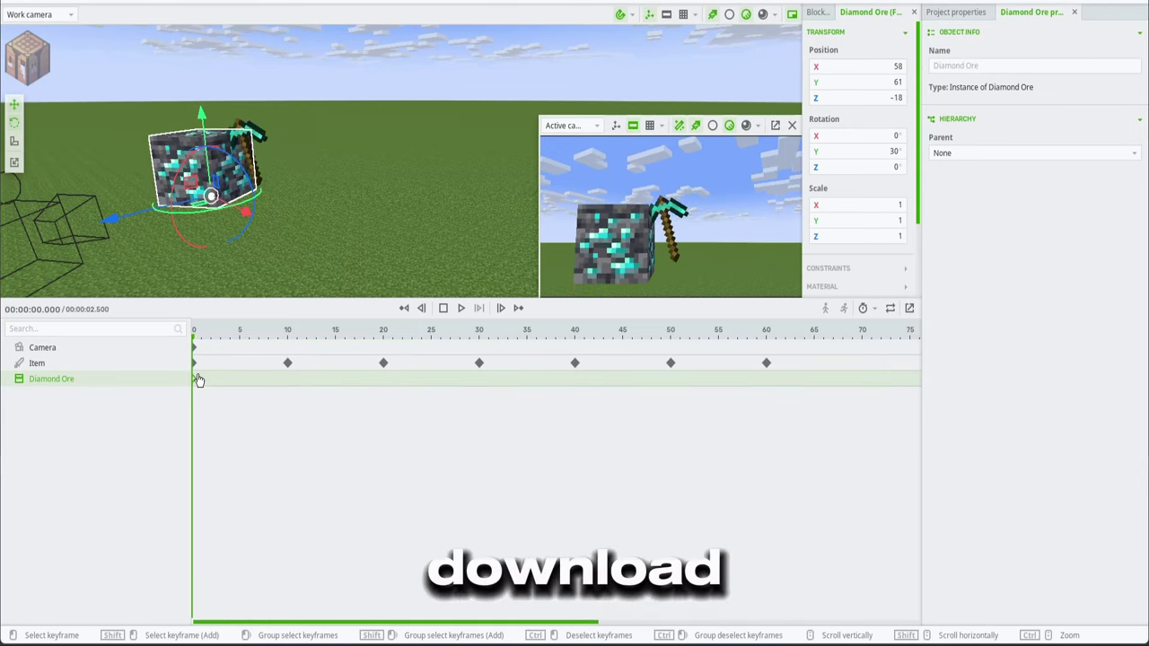
click(289, 334)
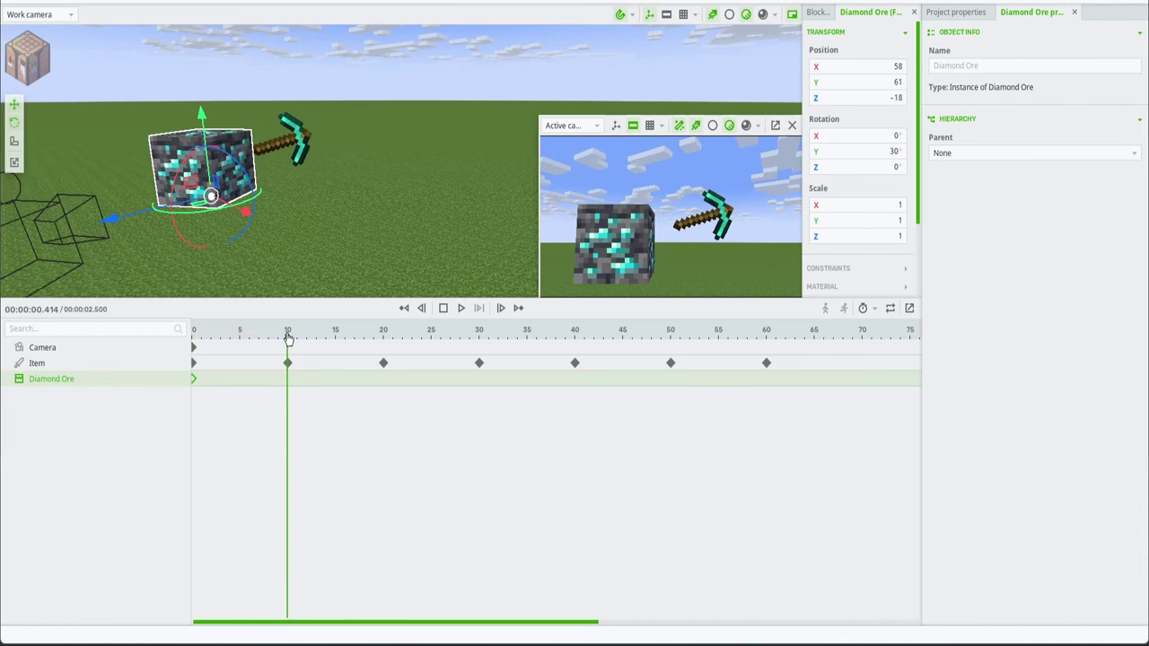
key(ctrl+v)
Try the ore block at a Z rotation of 15° for the first strike, preview it, and return the rotation to 0°.
drag(288, 339, 383, 348)
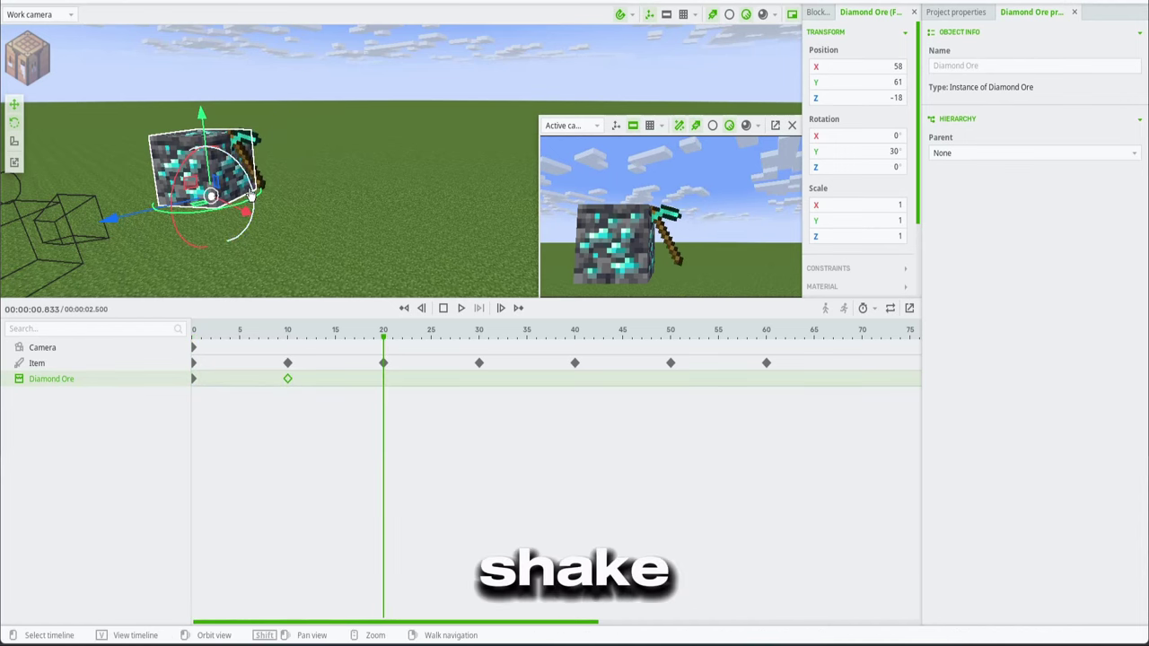
drag(251, 195, 261, 184)
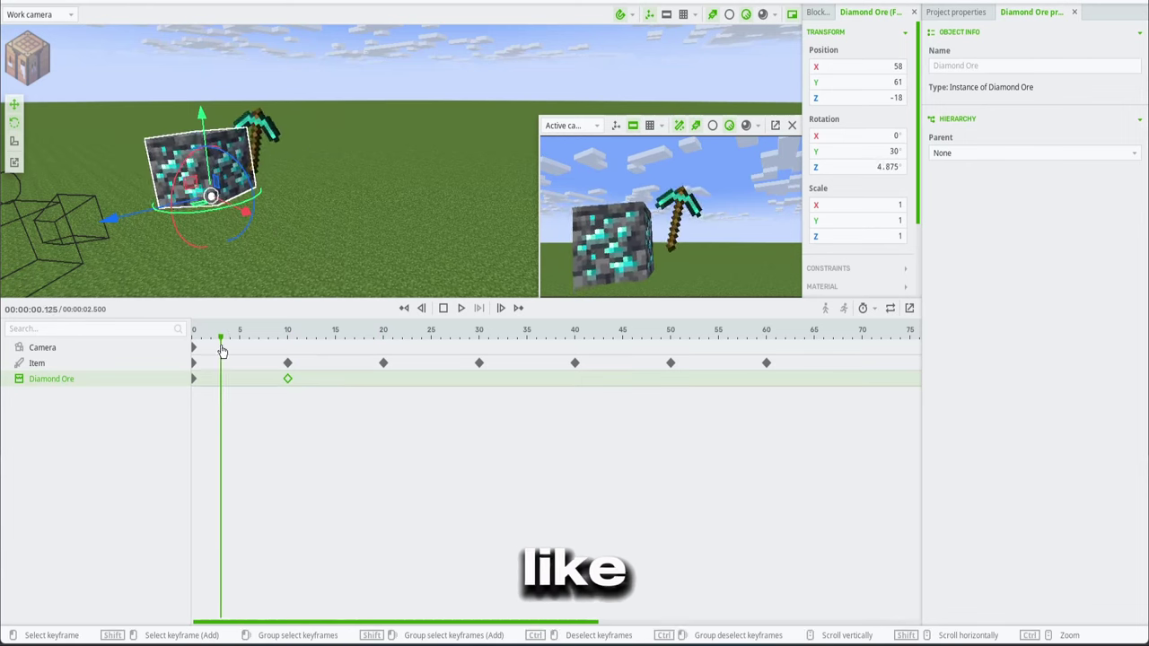
key(space)
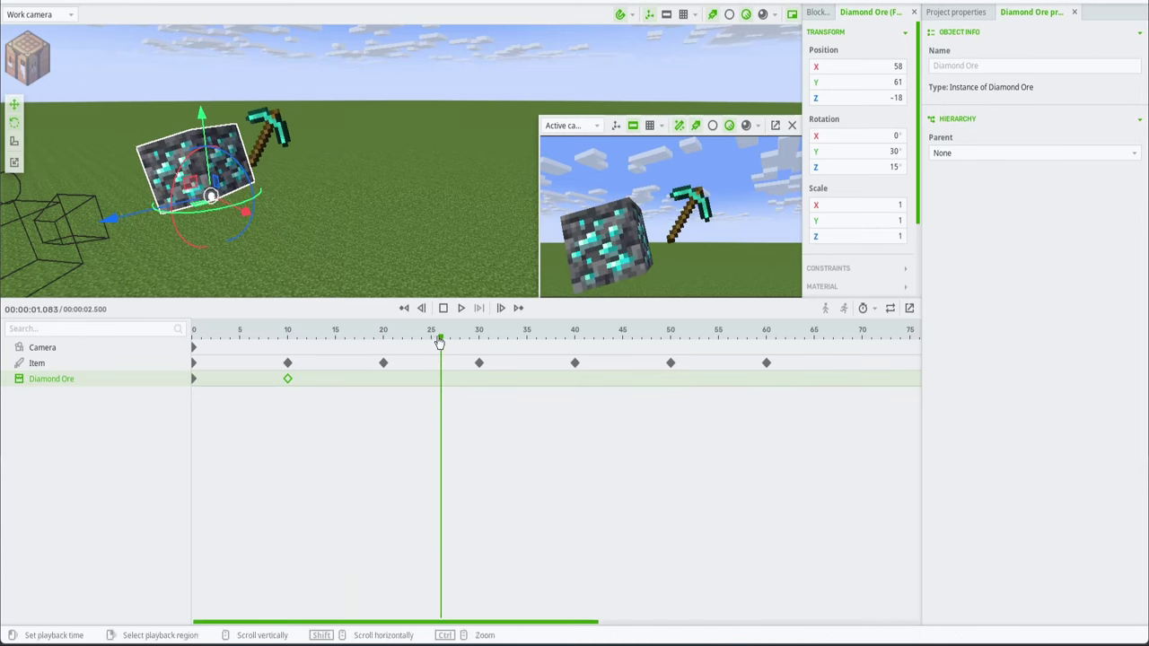
drag(441, 340, 361, 359)
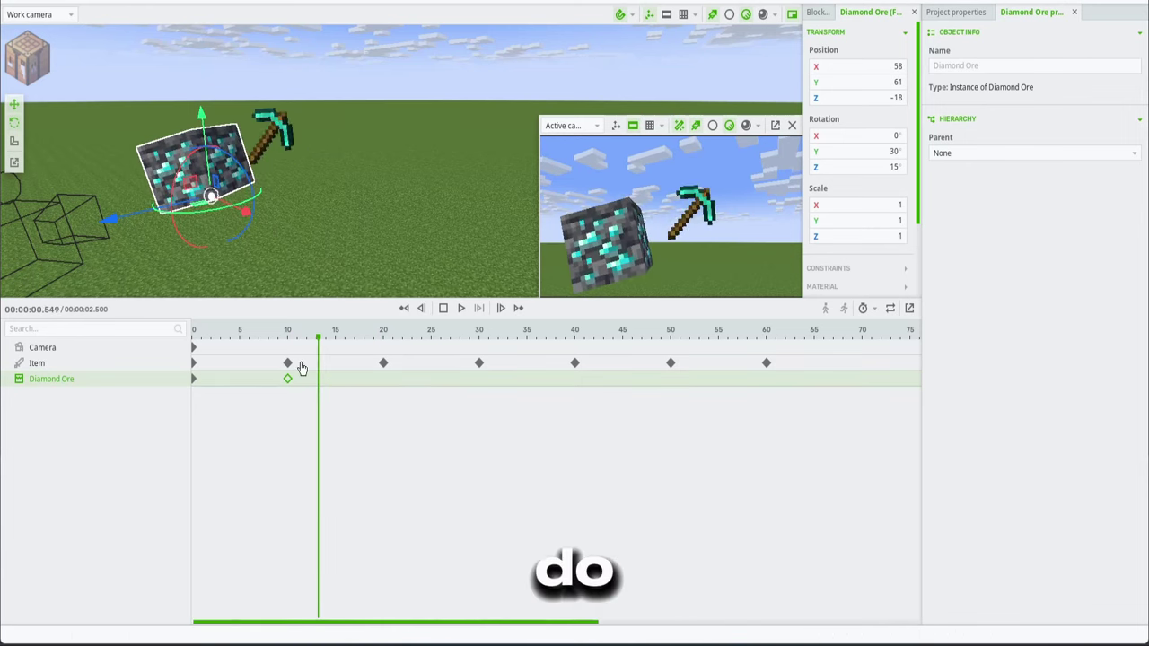
drag(281, 369, 160, 388)
key(space)
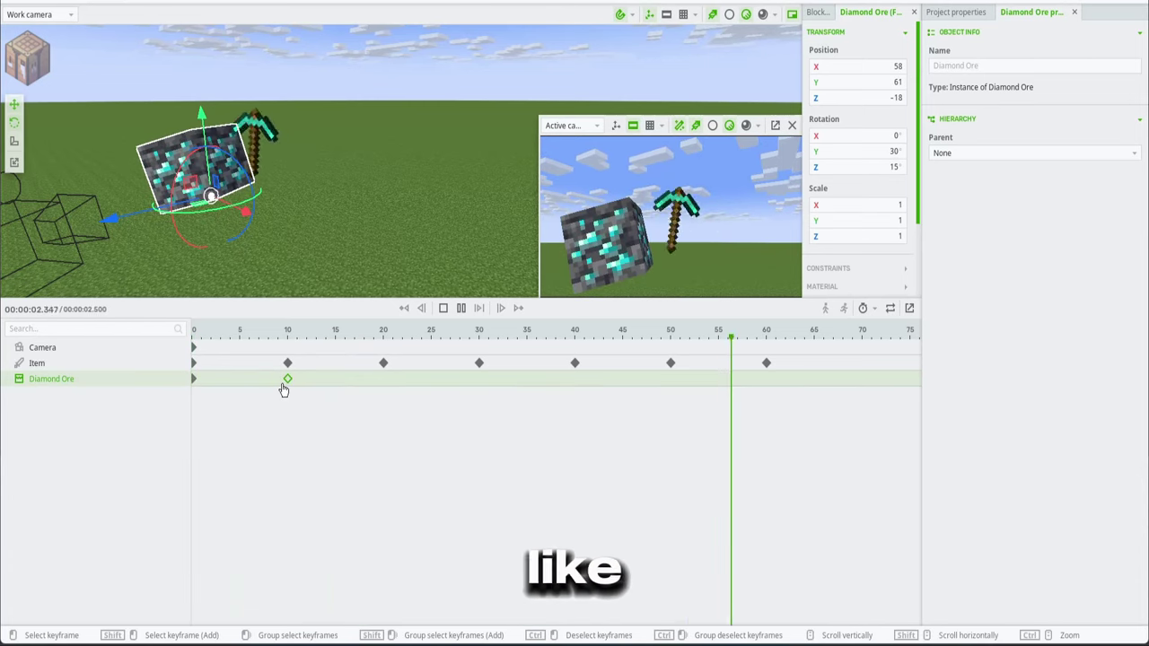
drag(314, 335, 303, 383)
drag(382, 383, 383, 383)
drag(247, 180, 248, 191)
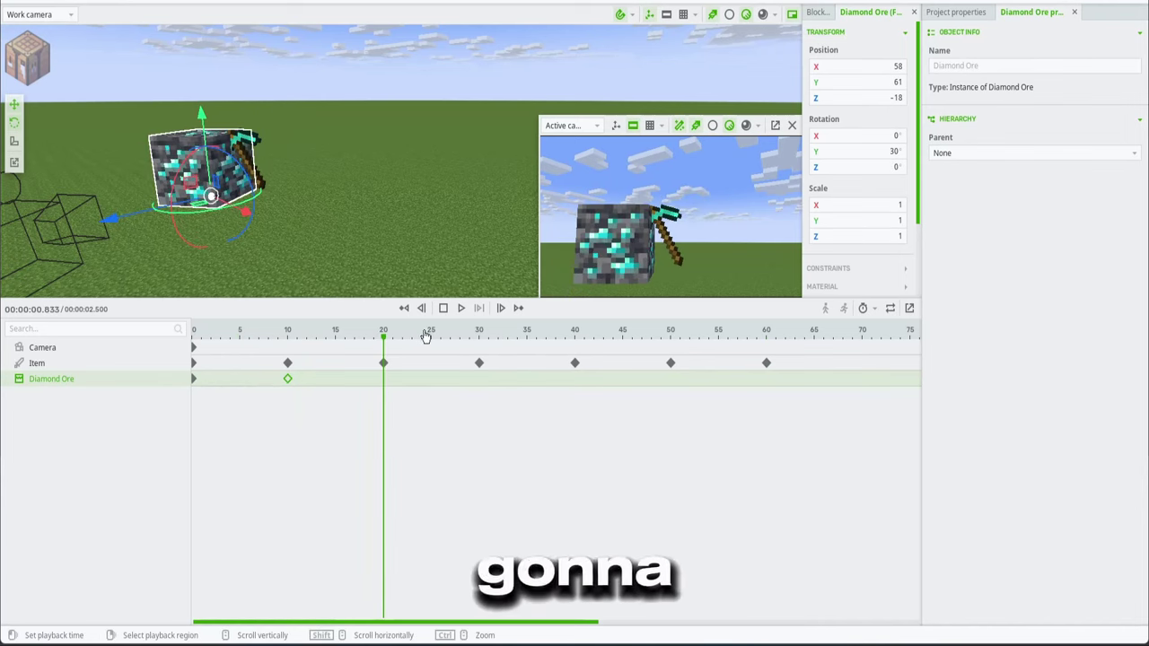
Tilt the ore block's frame 10 keyframe to a Z rotation of 30° and move it to frame 20.
click(286, 428)
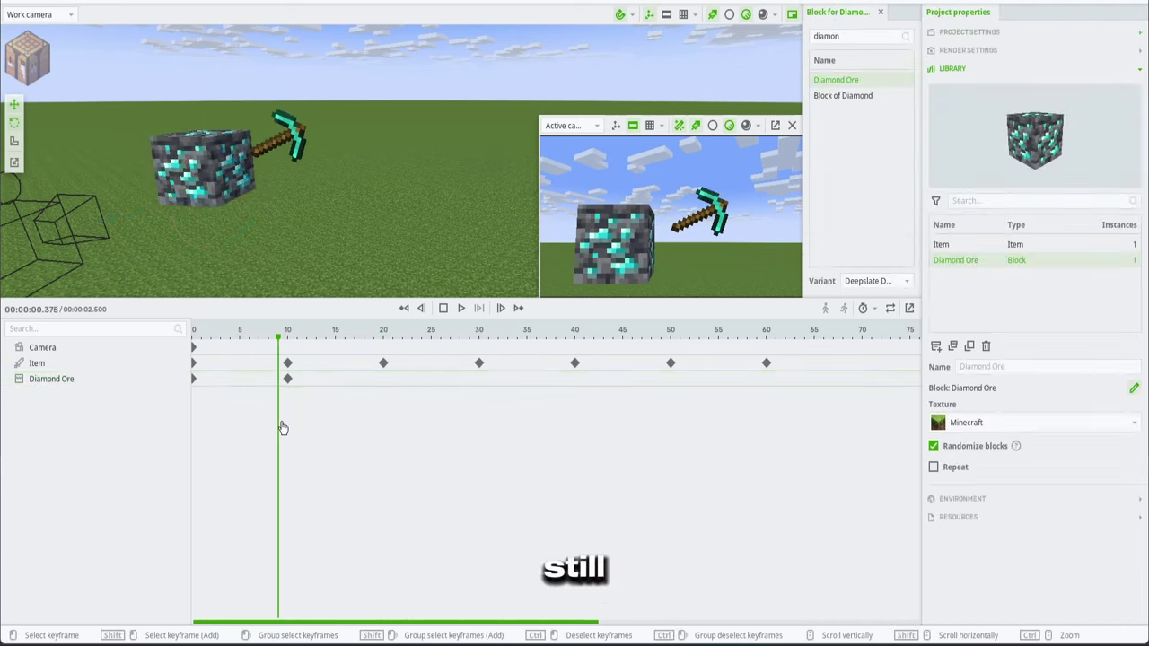
click(288, 379)
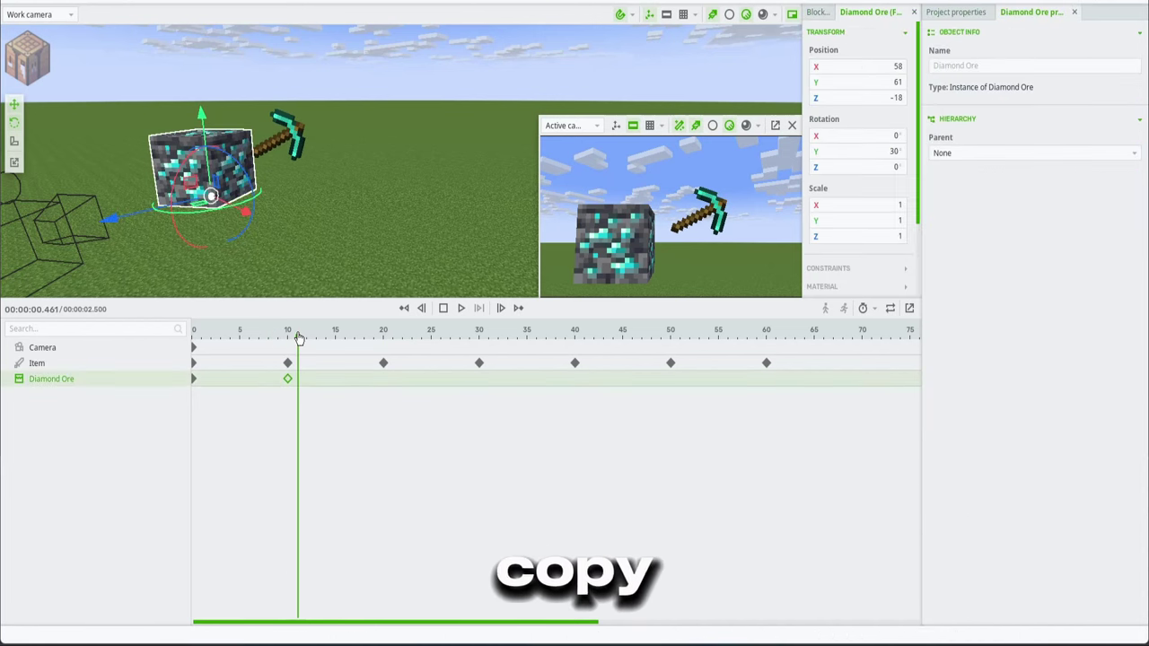
drag(249, 181, 238, 168)
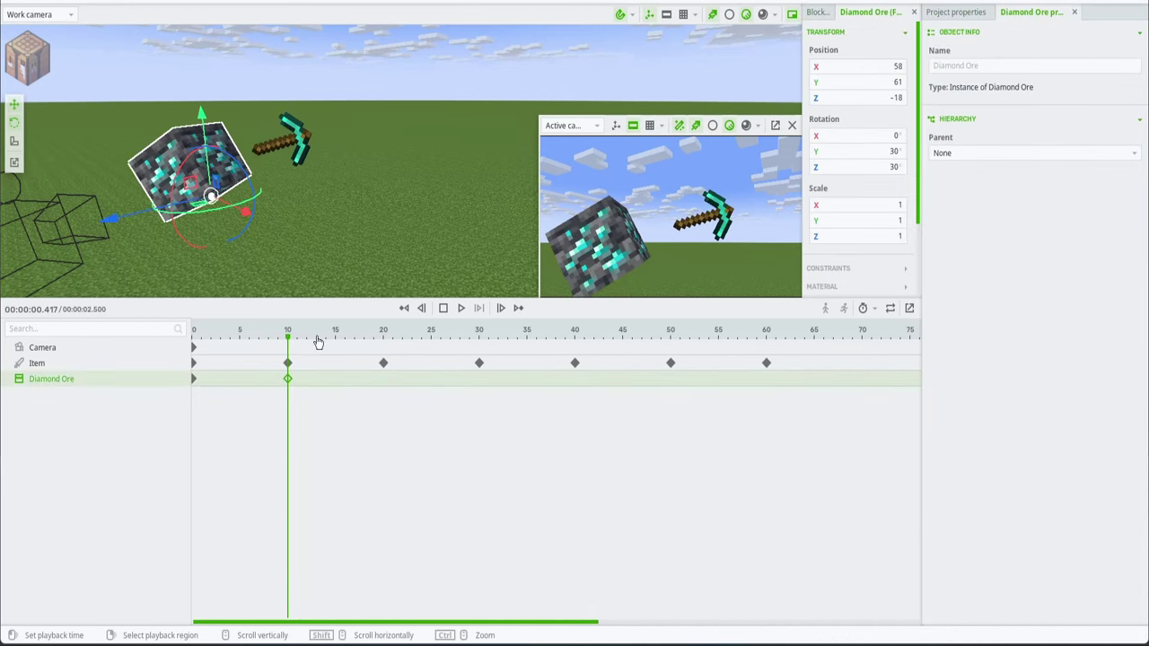
drag(319, 342, 383, 343)
key(ctrl+x)
key(ctrl+v)
Copy the ore block's upright starting keyframe to frame 10 and play the motion.
click(196, 380)
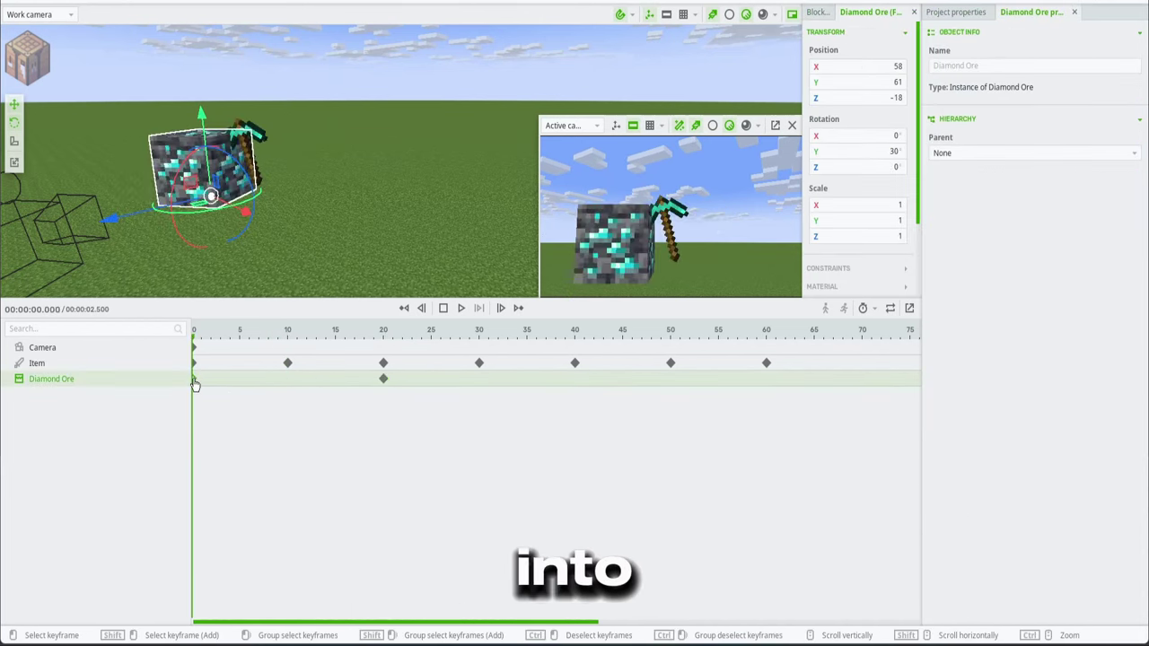
click(288, 380)
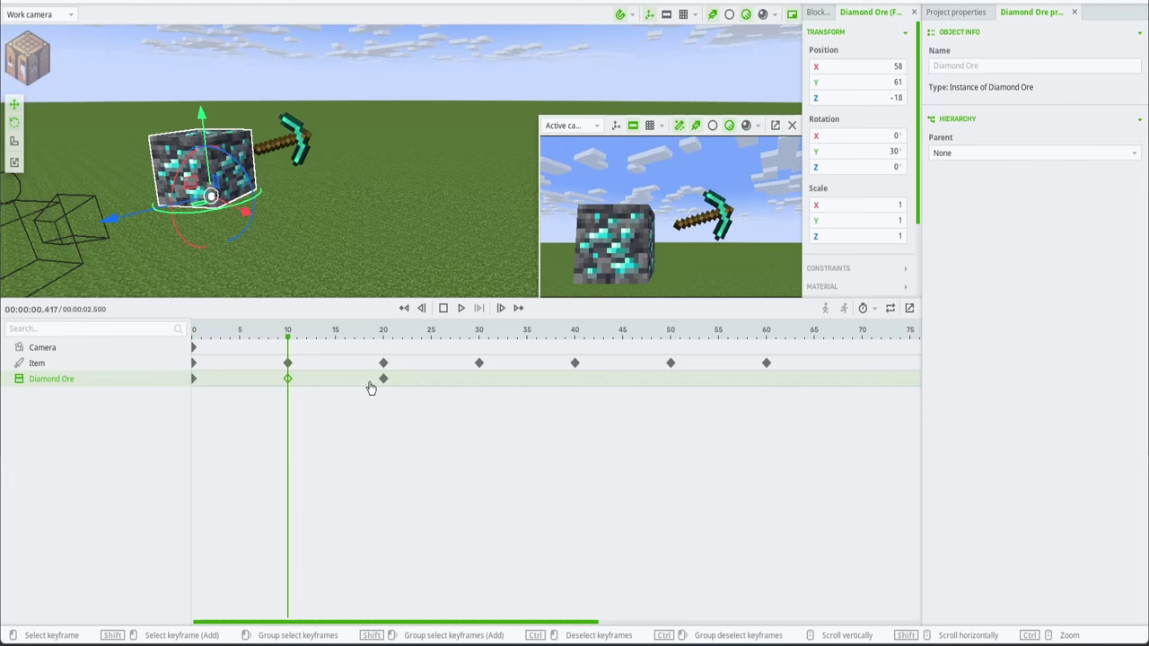
click(241, 333)
key(space)
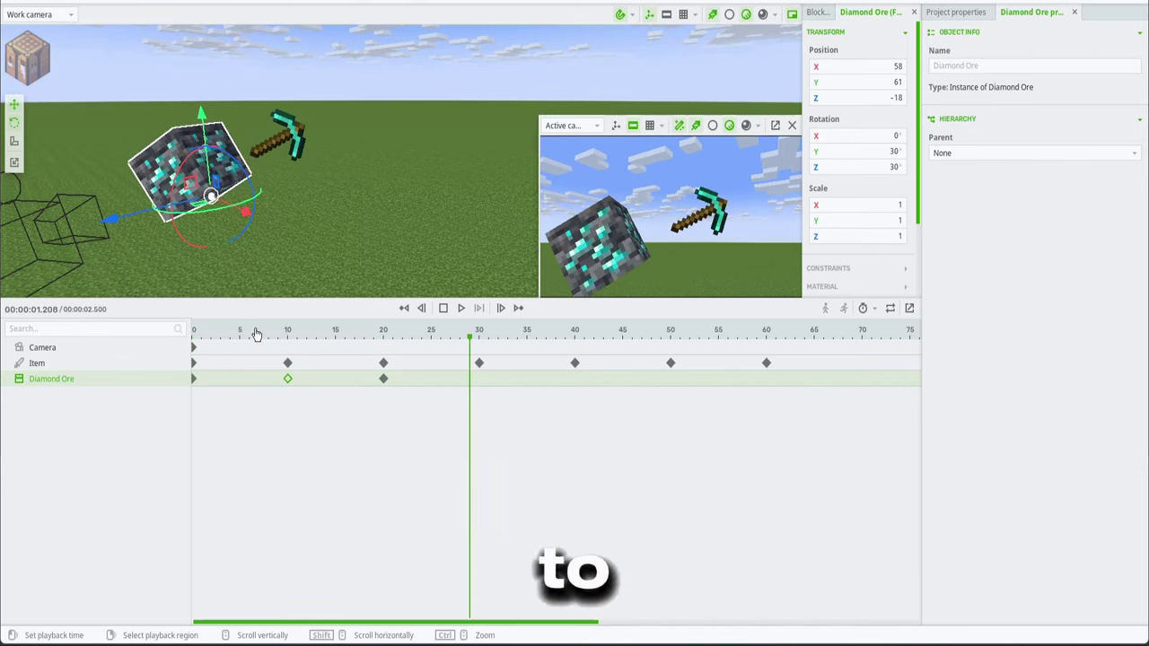
Move the ore block's tilted keyframe to frame 22 and paste an upright keyframe at frame 18.
drag(429, 339, 316, 356)
click(385, 379)
key(Delete)
click(364, 377)
key(ctrl+v)
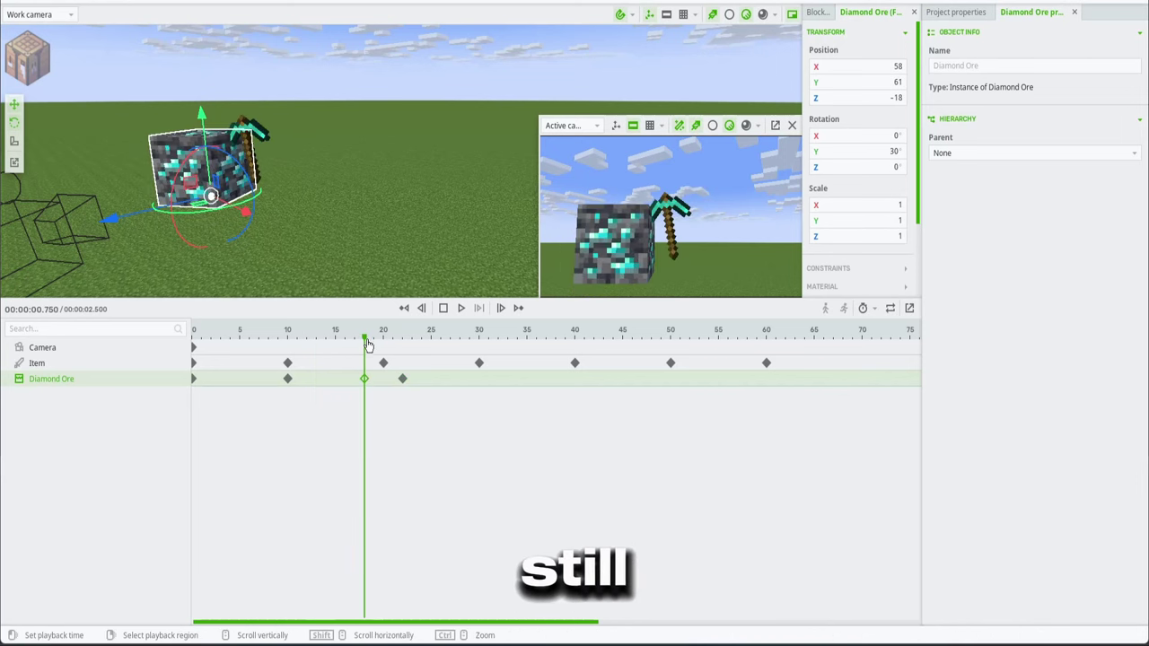
key(space)
key(space)
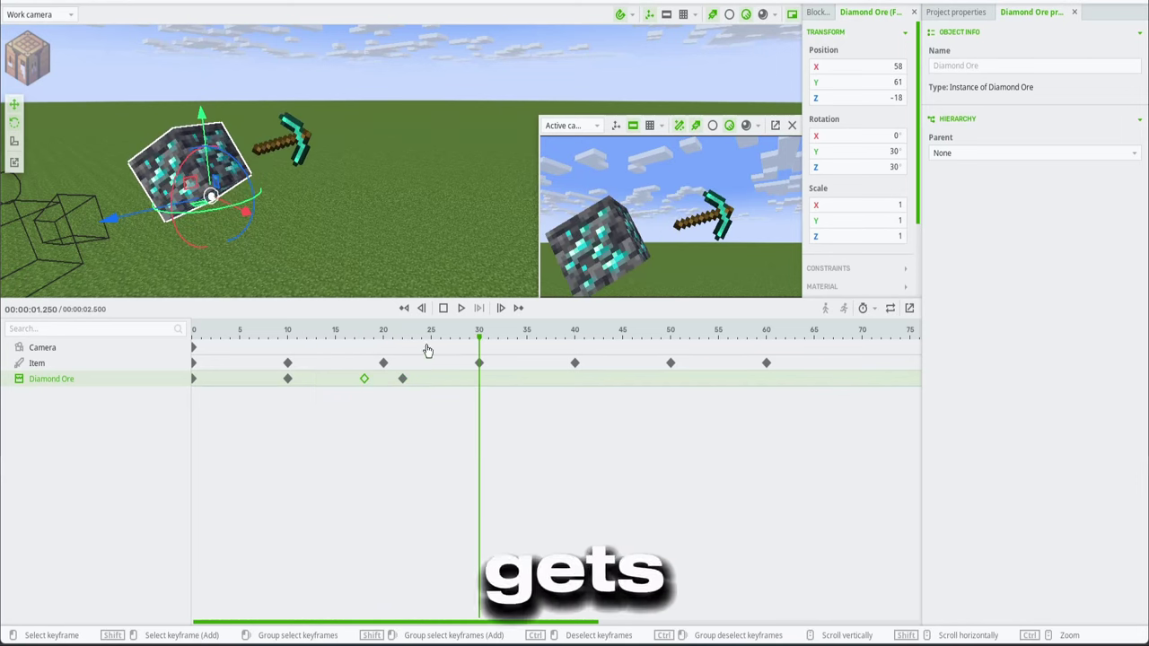
Paste upright ore block keyframes at frames 25 and 31 and preview the first strike.
drag(428, 346, 432, 345)
key(ctrl+v)
click(402, 379)
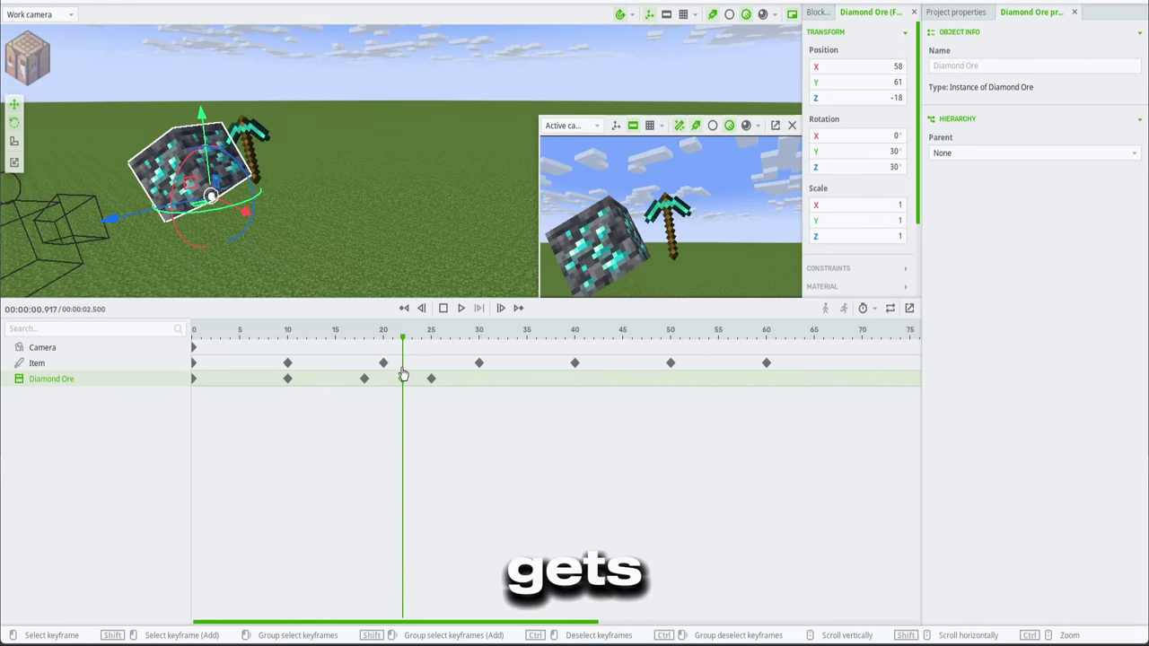
click(395, 347)
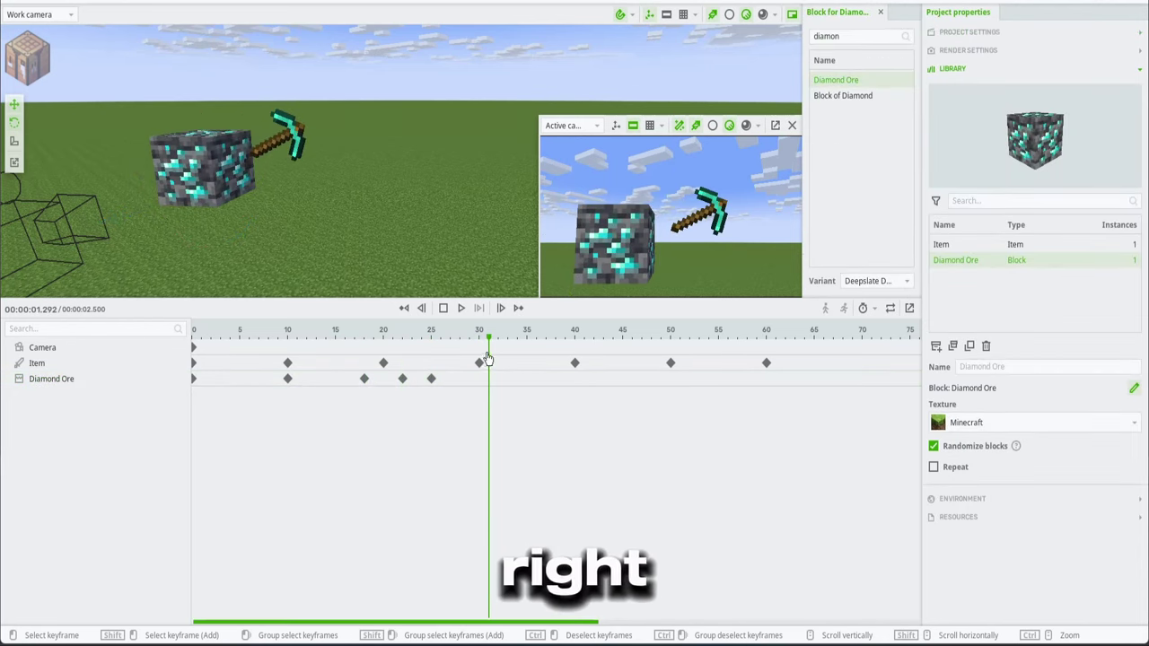
click(490, 377)
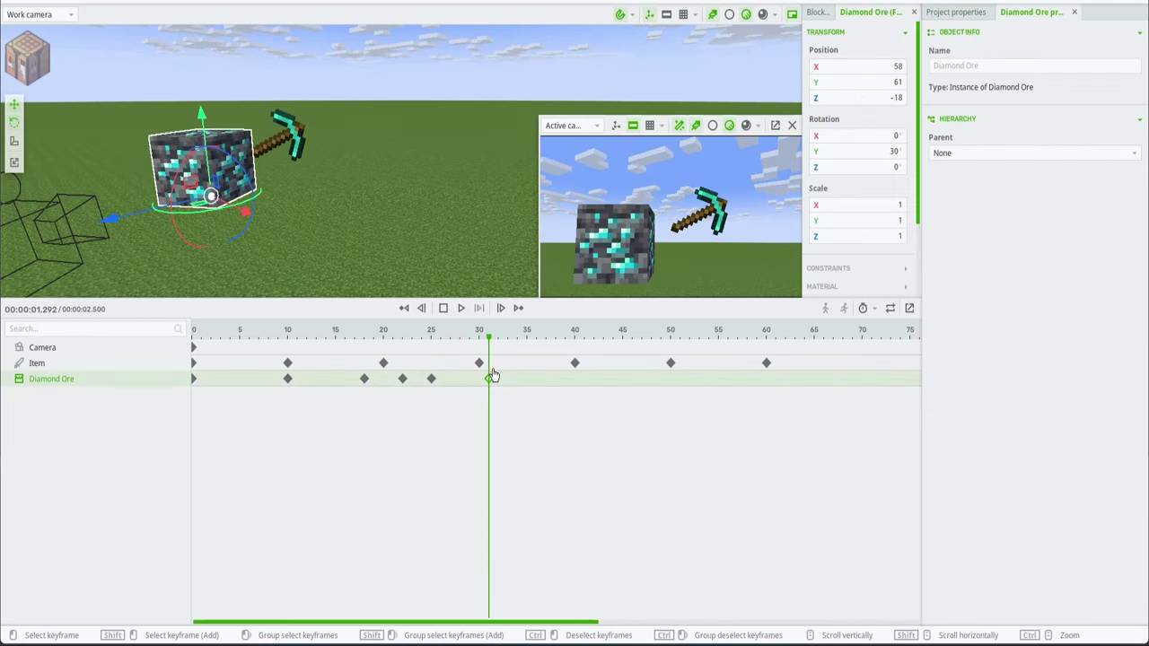
drag(489, 340, 347, 347)
key(space)
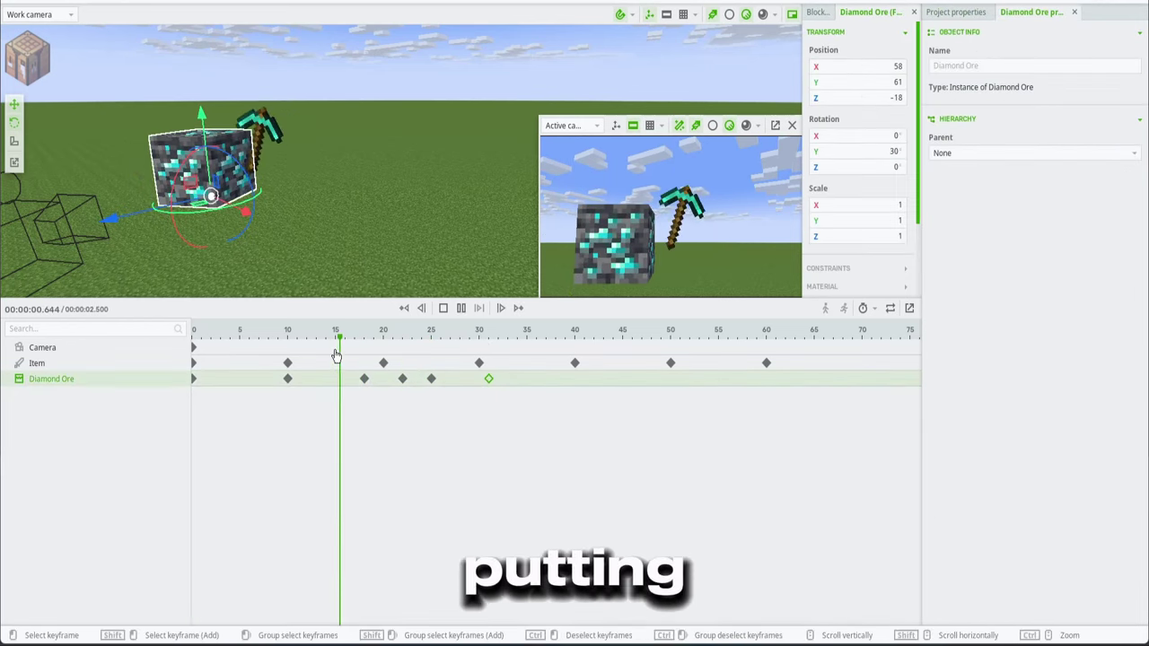
key(space)
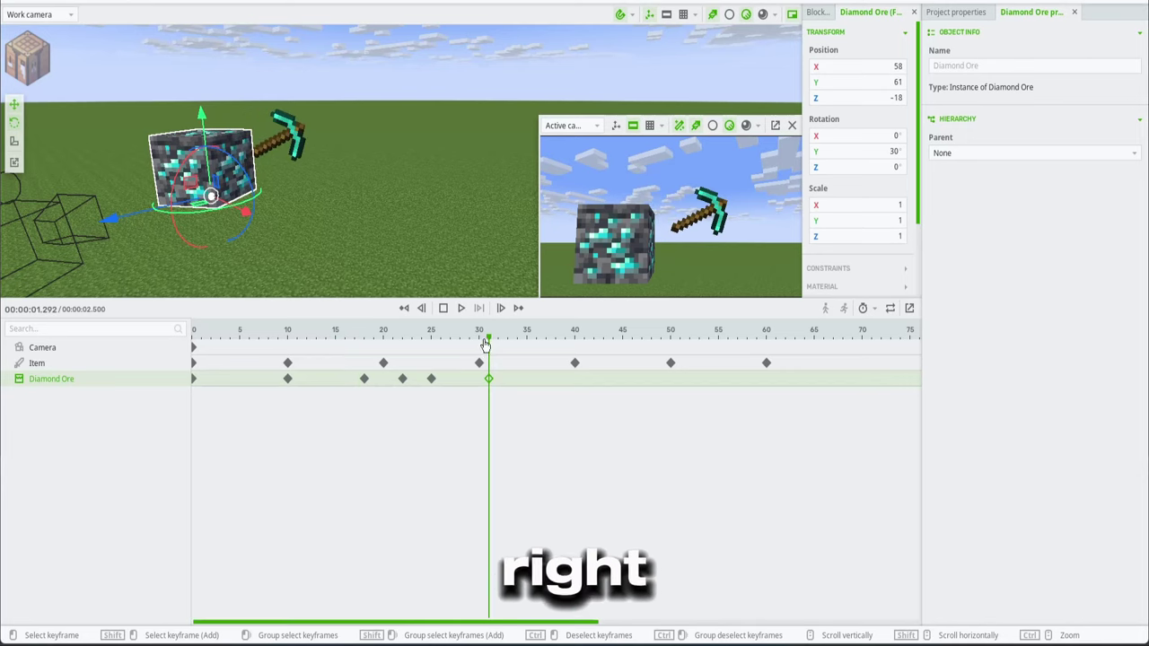
Key the ore block at frames 38 and 41 for the second strike, with a Z rotation of 15° at frame 41.
drag(484, 344, 551, 346)
click(530, 379)
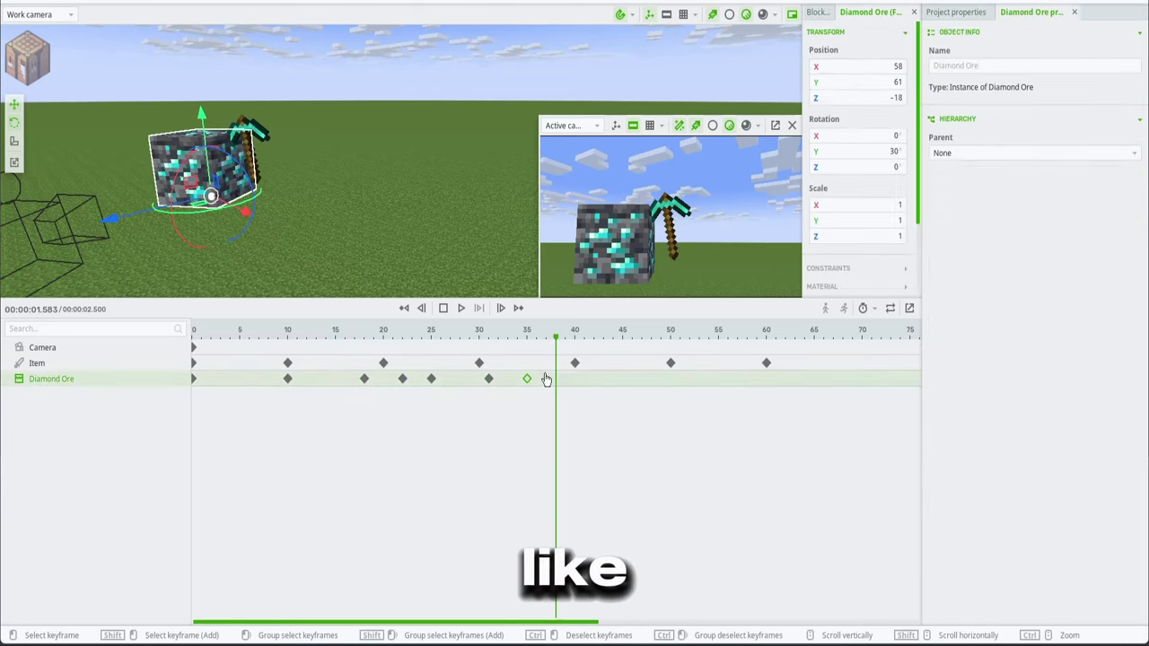
click(536, 382)
drag(529, 379, 672, 411)
click(570, 348)
key(ctrl+v)
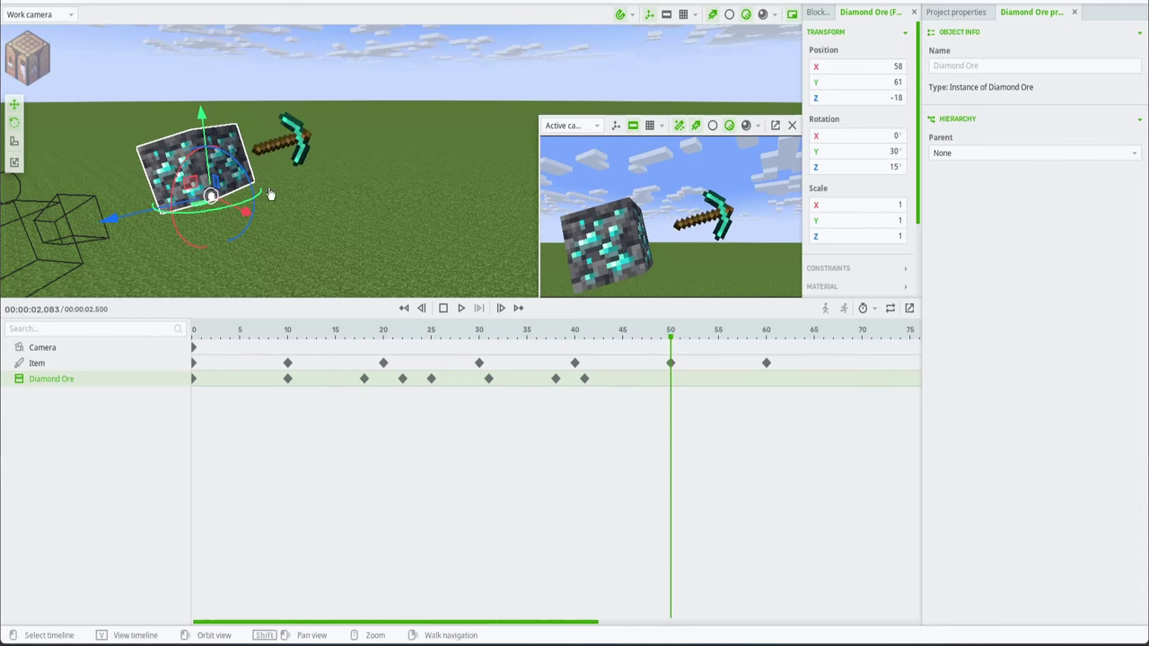
Key the ore block at frames 50 and 60 for the third strike, with a Z rotation of 30° at frame 60.
click(665, 330)
drag(671, 337, 768, 349)
drag(254, 184, 249, 219)
At frame 62, key the ore block with an X scale of 0.5.
drag(769, 345, 779, 342)
click(588, 235)
click(191, 184)
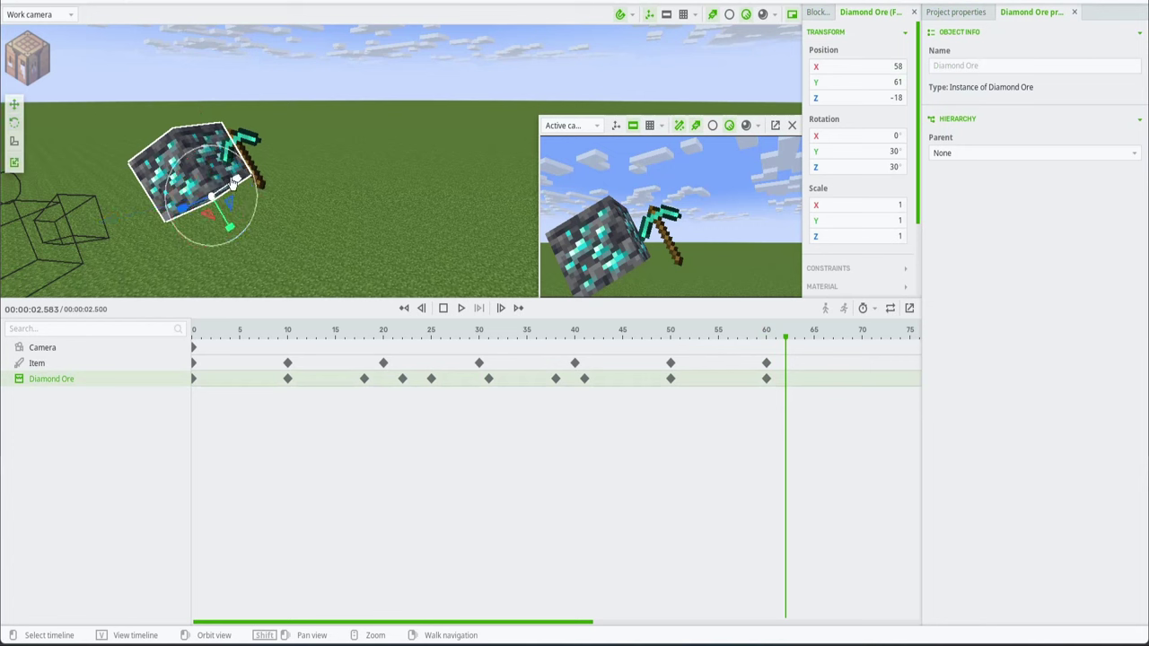
drag(218, 192, 198, 210)
key(ctrl+z)
text(0.5)
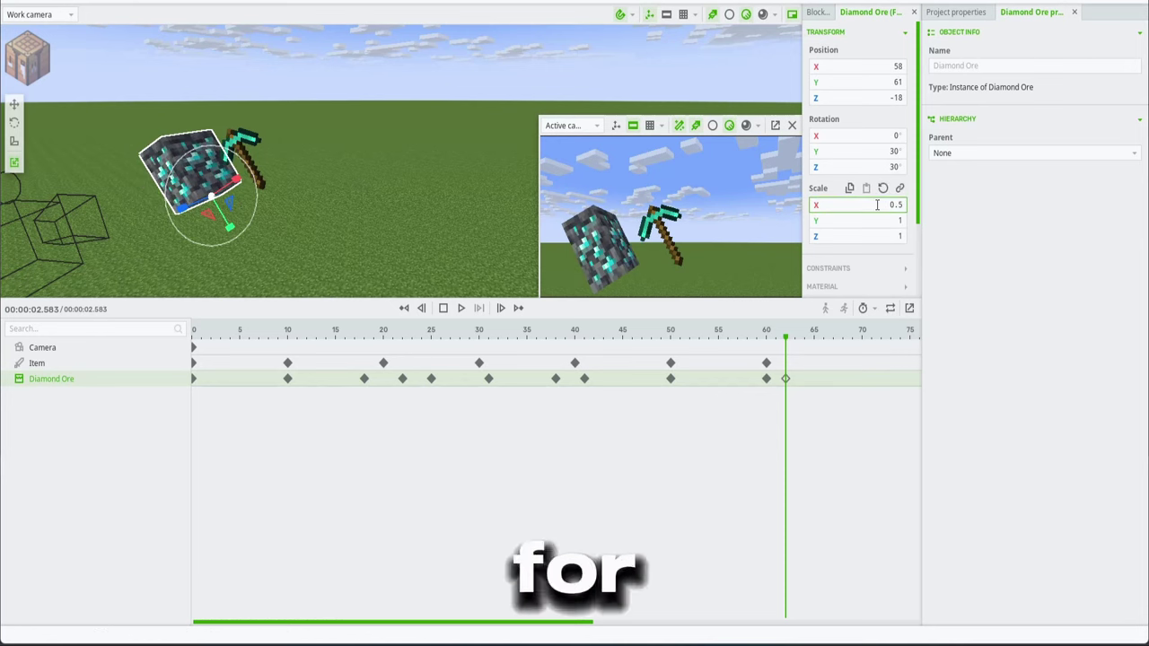
Set the ore block's Y scale to 0.5 at frame 62 and replay the animation.
drag(900, 219, 902, 219)
click(900, 219)
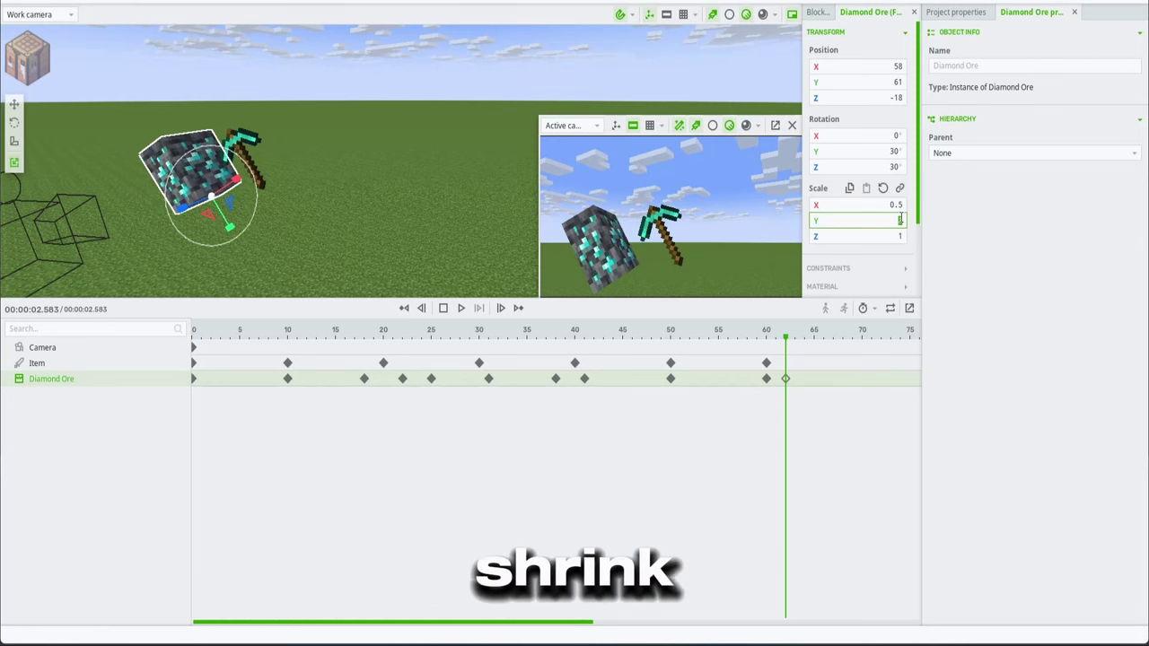
text(0)
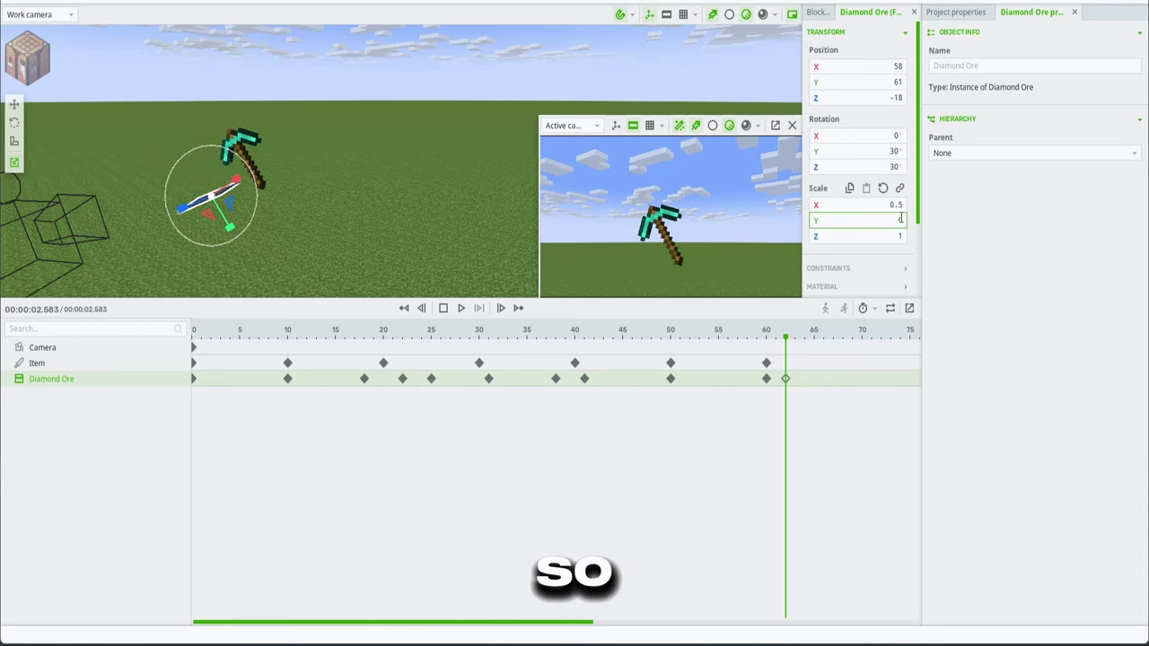
text(.5)
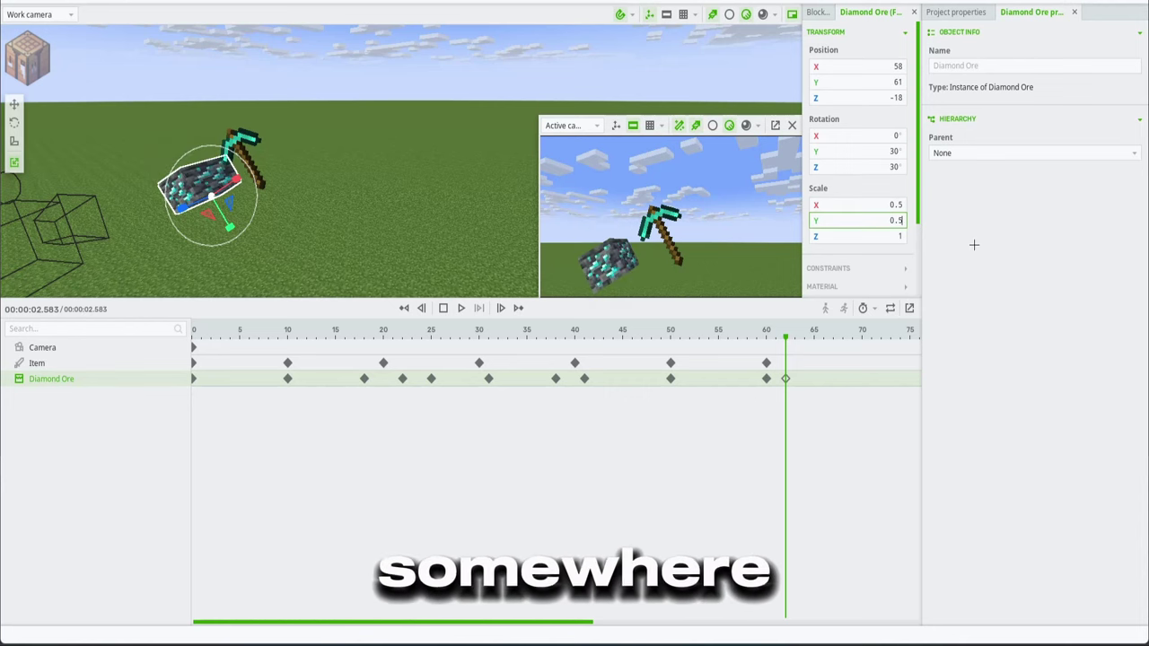
click(651, 422)
drag(663, 337, 3, 362)
key(space)
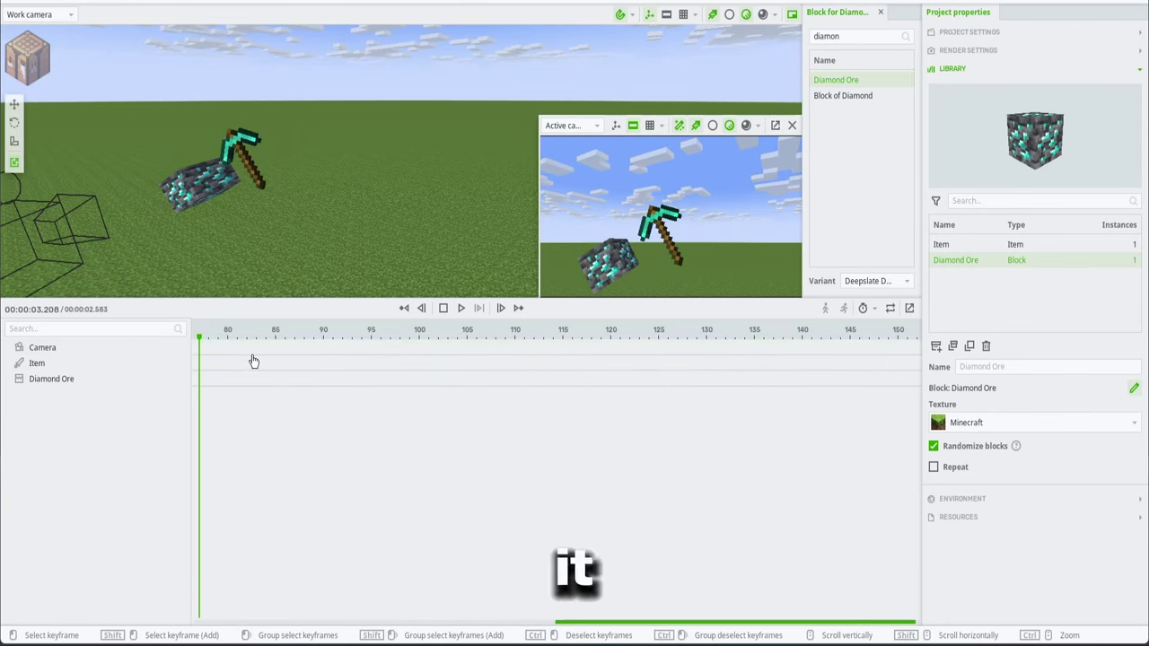
drag(252, 341, 326, 341)
drag(326, 342, 260, 339)
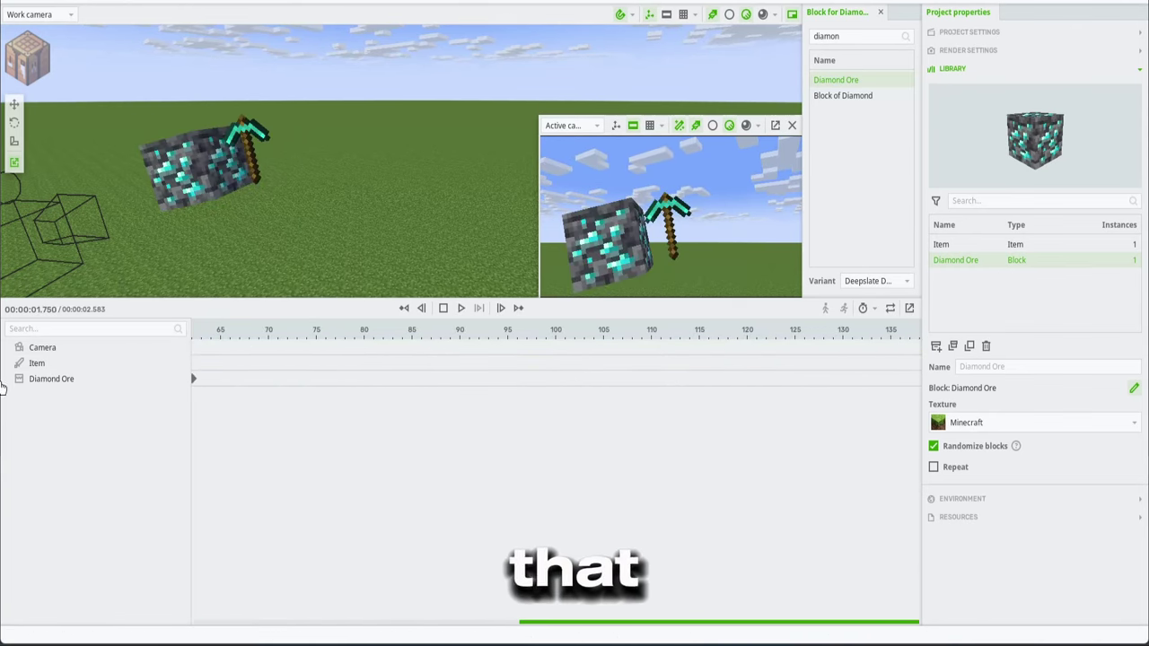
drag(2, 388, 10, 388)
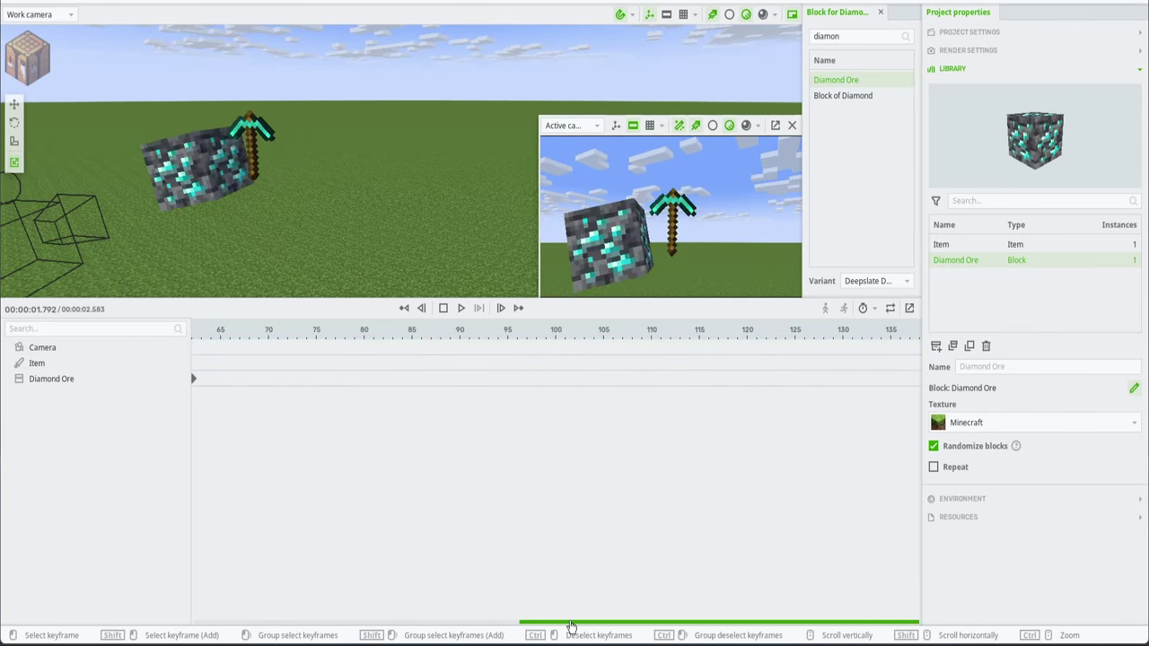
Apply the Cubic ease-in-and-out transition to all keyframes of the camera, pickaxe and ore block, and replay the animation from the start.
drag(524, 622, 186, 607)
drag(238, 339, 265, 355)
click(610, 456)
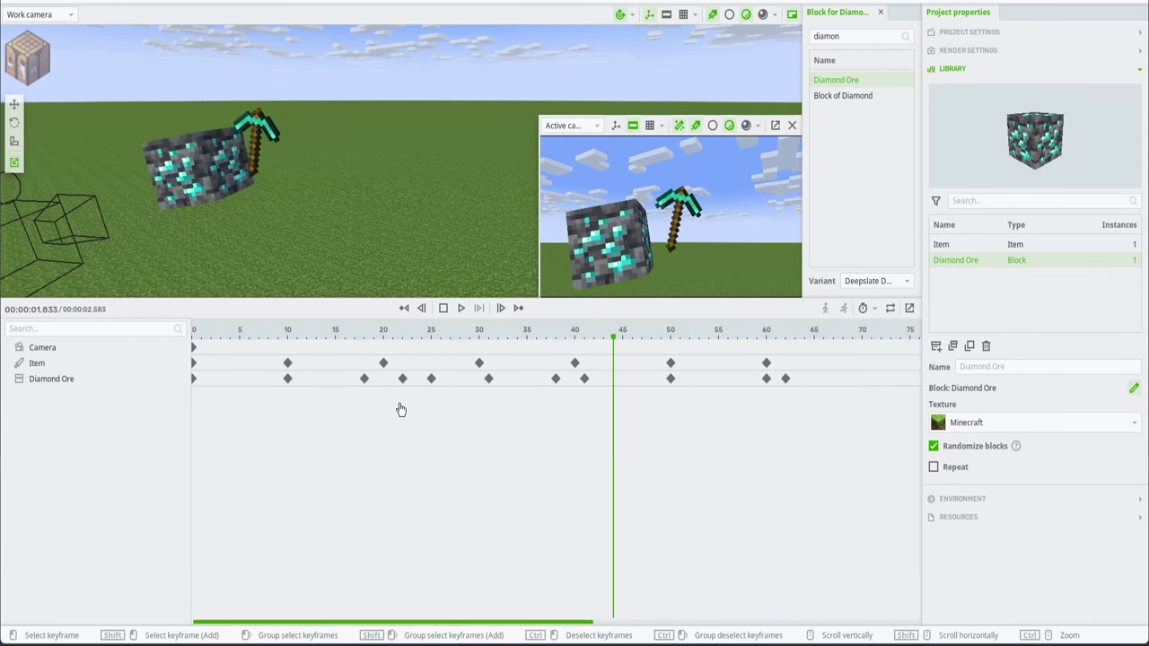
drag(833, 441, 154, 318)
click(259, 405)
drag(778, 486, 230, 290)
click(671, 428)
drag(785, 428, 42, 231)
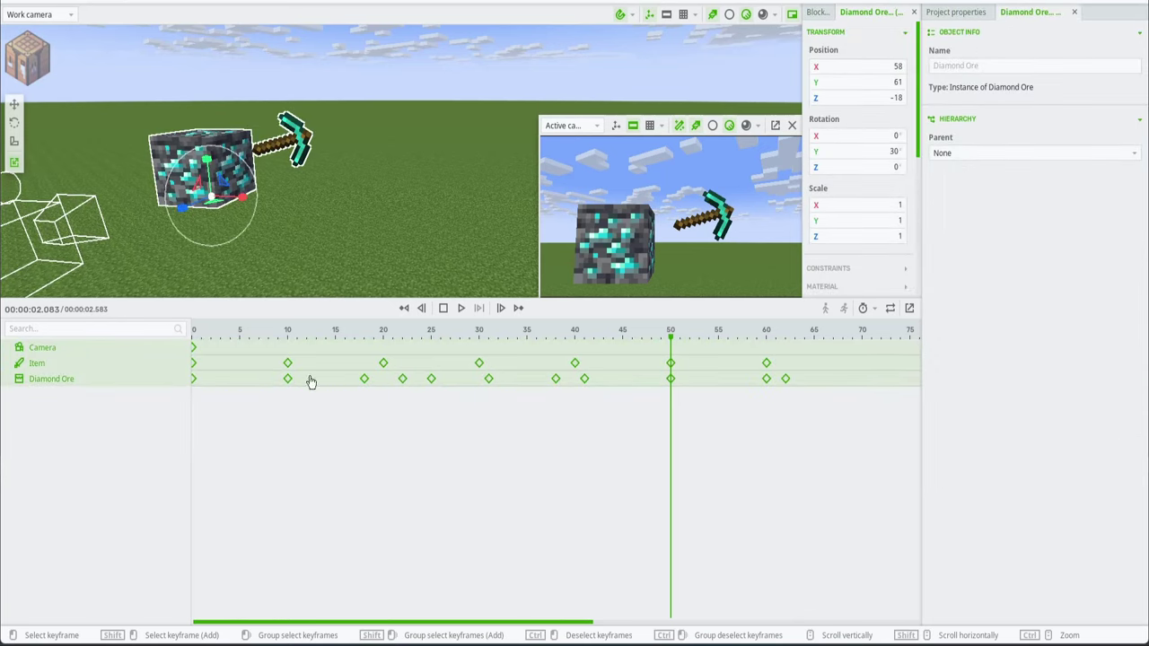
right_click(194, 366)
mouse_move(202, 361)
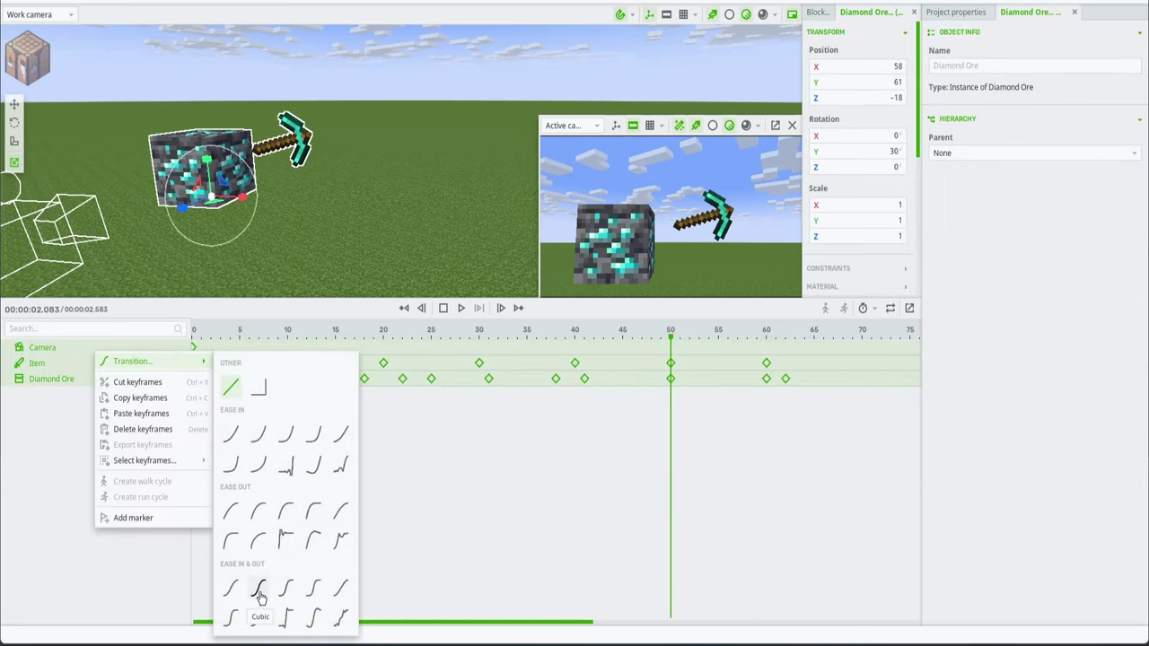
click(259, 594)
click(249, 498)
drag(216, 335, 169, 341)
key(space)
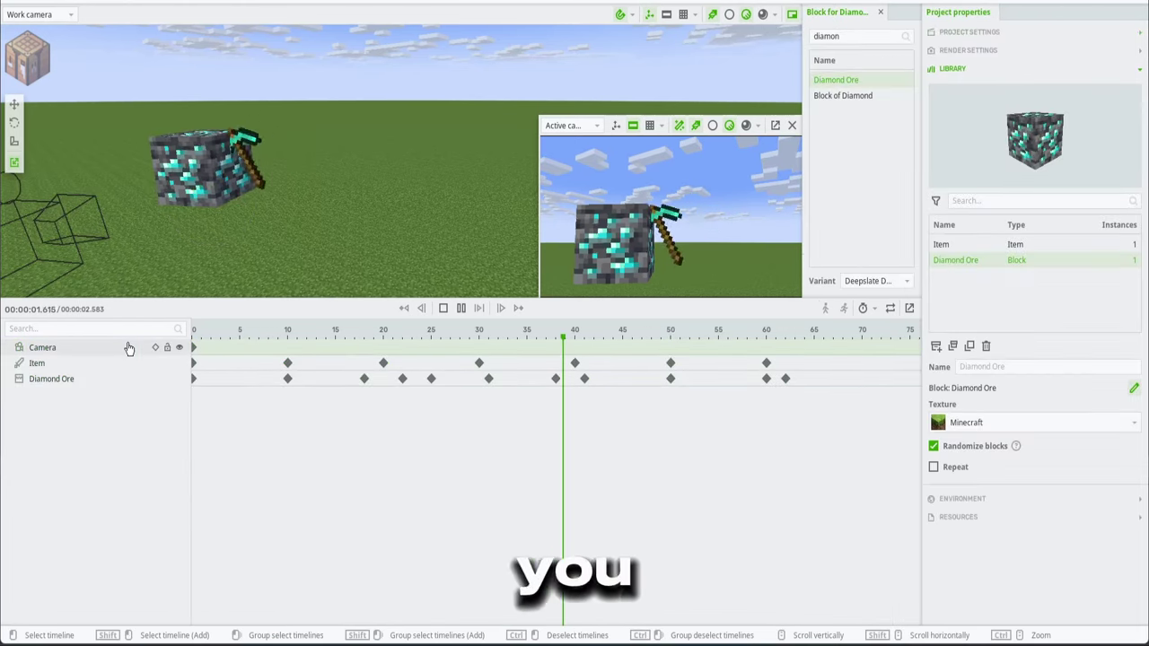
key(space)
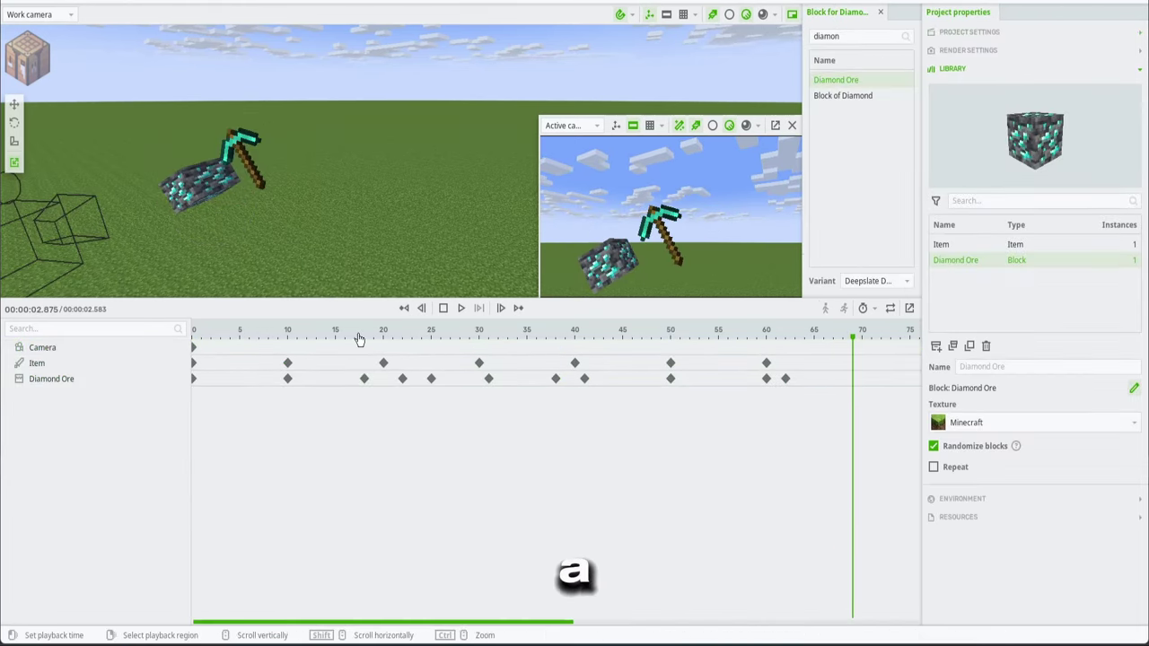
Move the ore block's frame 18 keyframe to frame 17, give it the elastic-shaped ease-in-and-out transition, and replay the animation.
drag(362, 336, 290, 390)
click(366, 378)
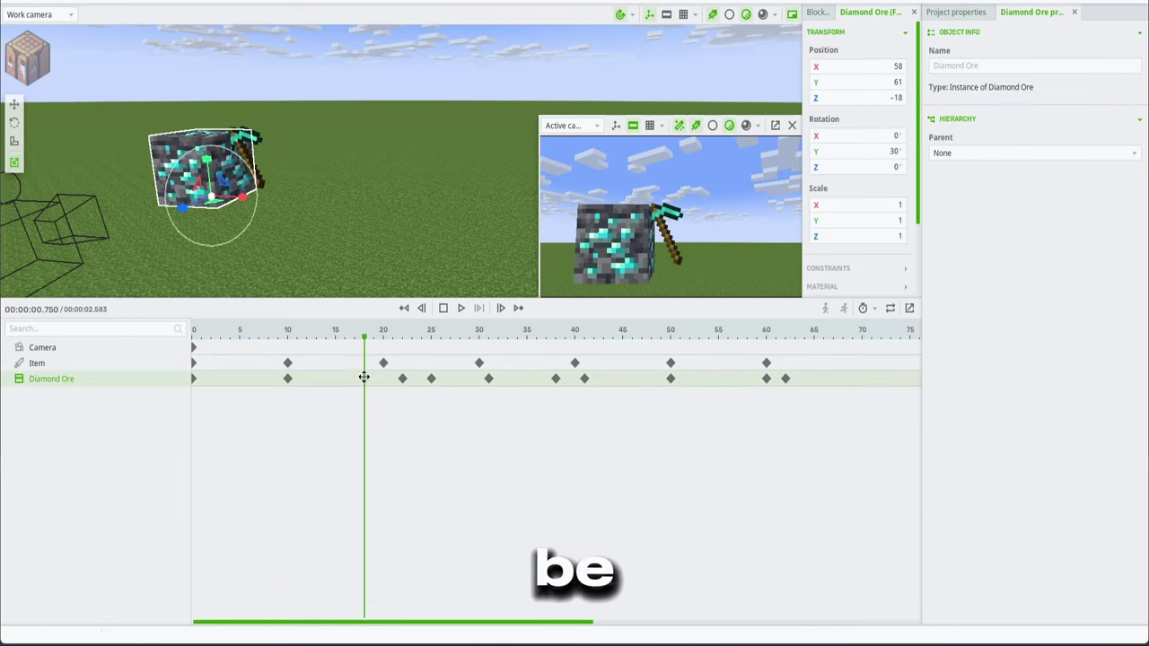
right_click(367, 379)
mouse_move(367, 377)
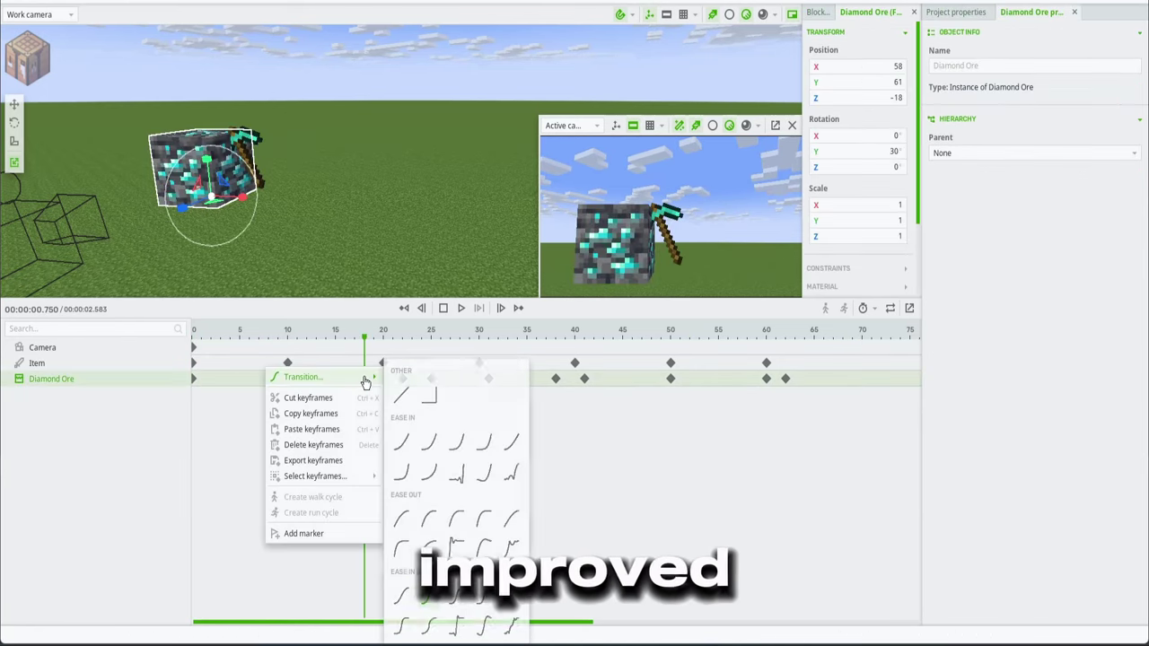
click(456, 628)
click(261, 461)
key(space)
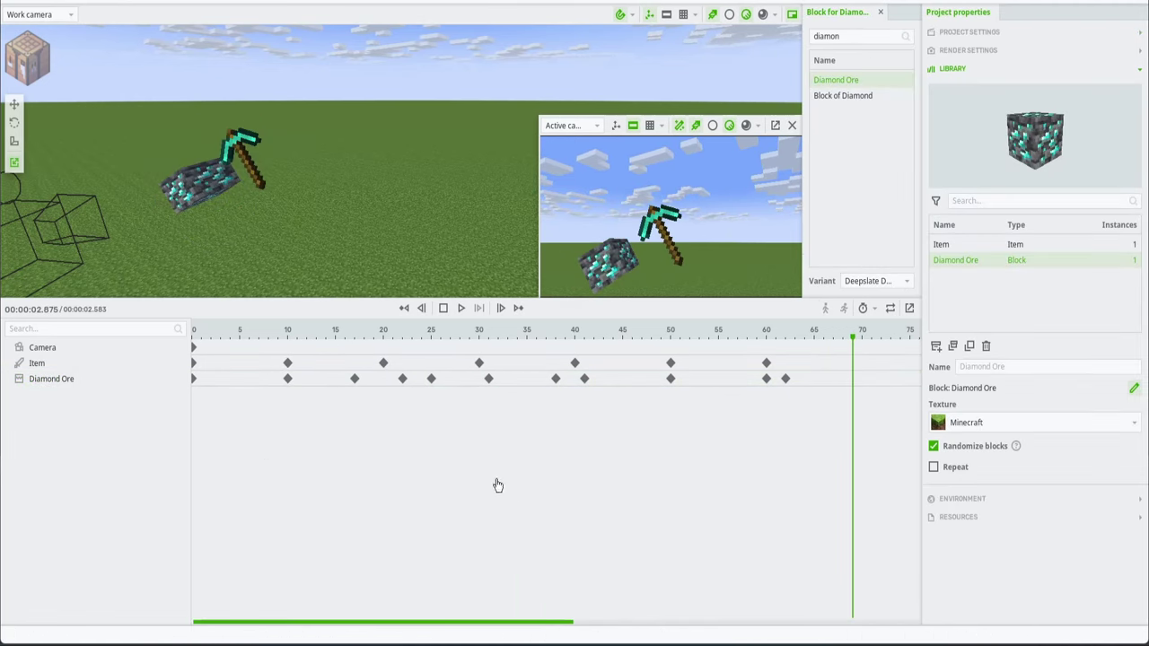
Key the ore block at frame 70 with a Z rotation of -45°.
click(499, 485)
click(793, 381)
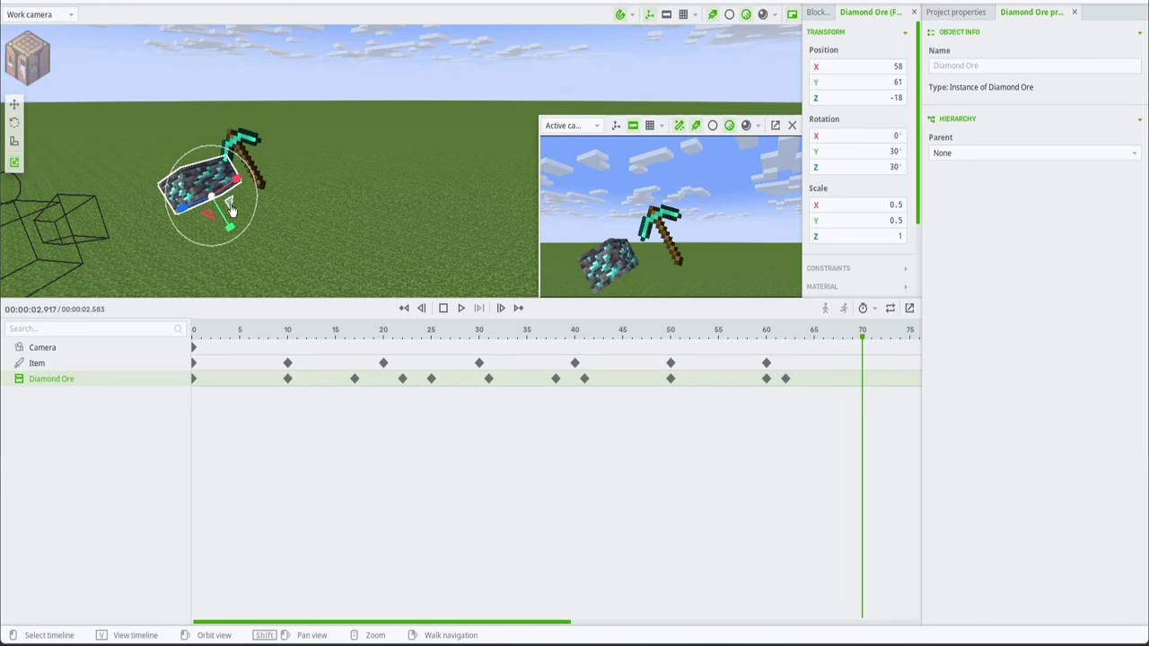
drag(246, 178, 255, 237)
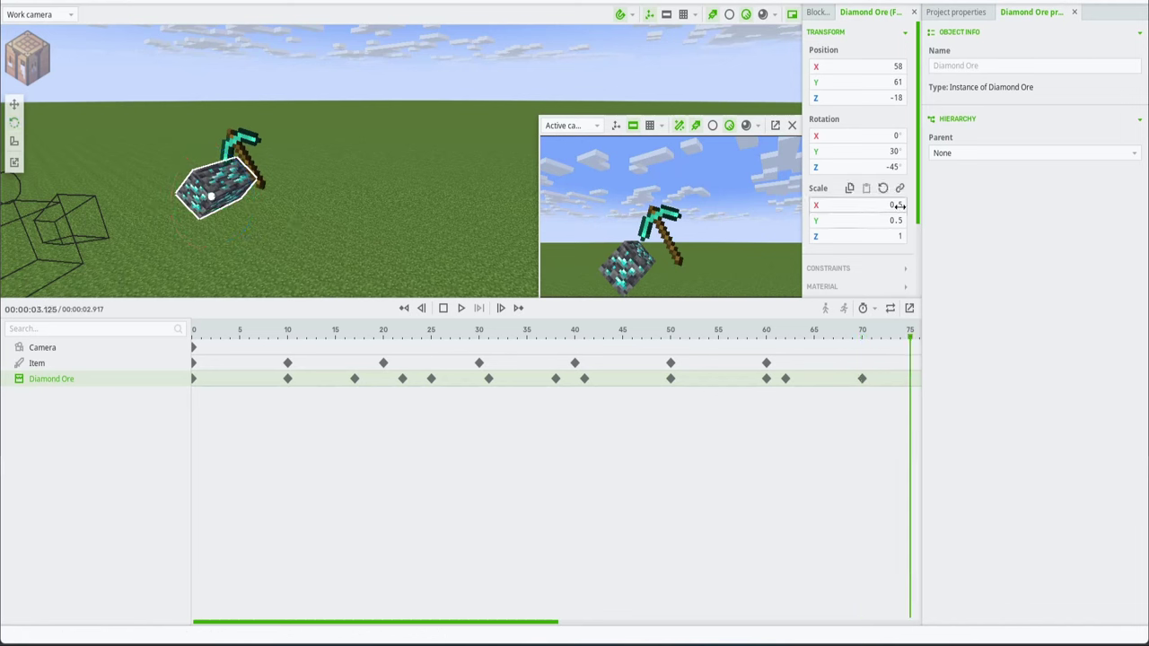
At frame 75, set the ore block's X and Y scale to 0 and replay the animation.
text(0)
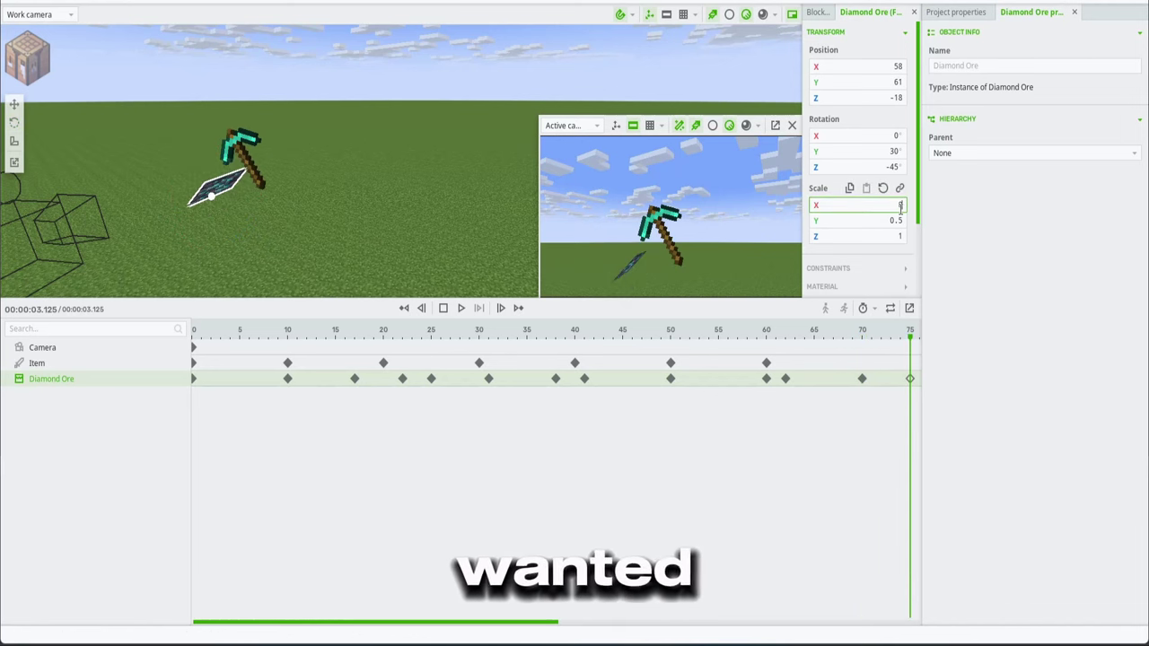
click(896, 221)
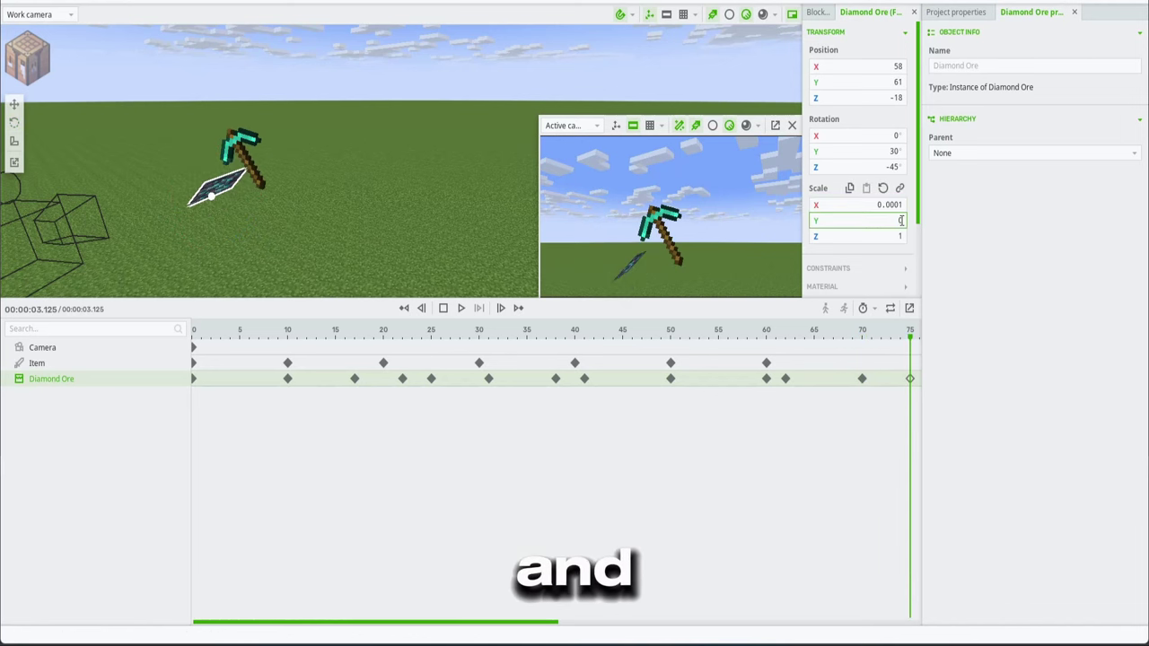
drag(550, 332, 2, 366)
key(space)
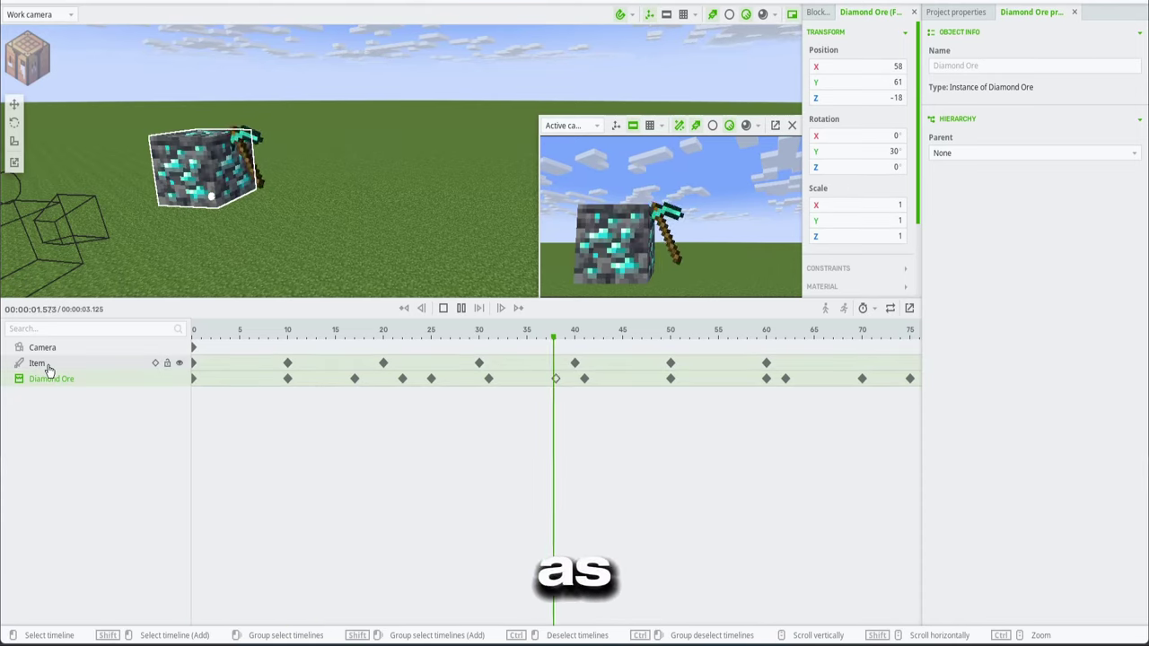
key(space)
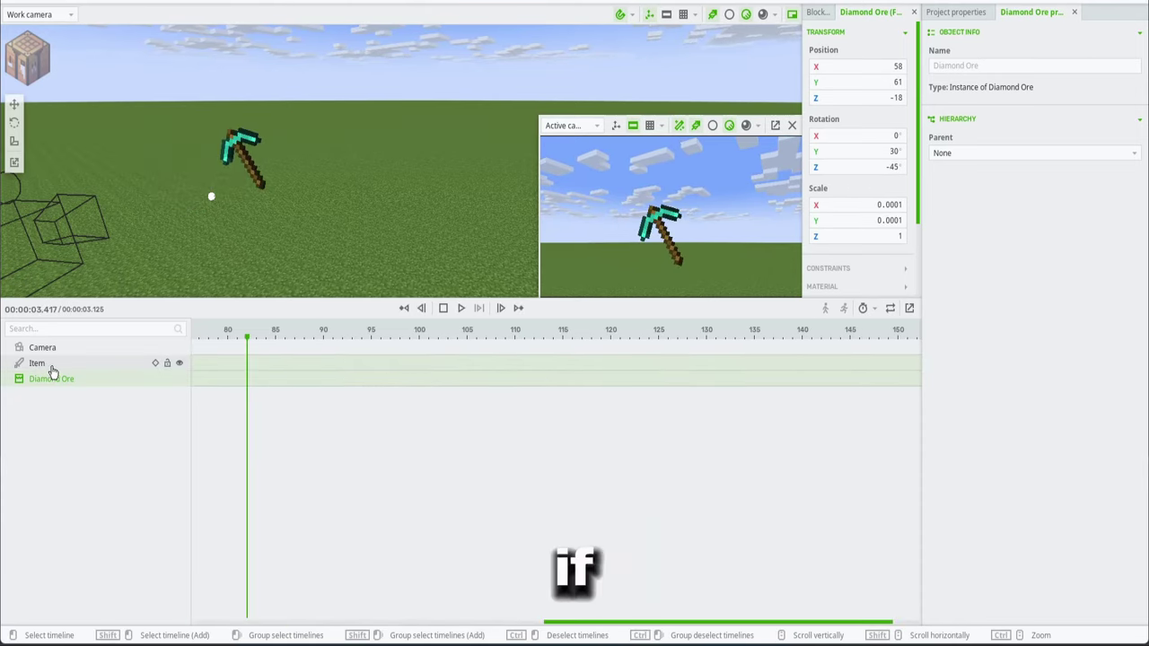
Play the animation to frame 53 and key the camera there with its view shifted so the block and pickaxe sit farther right.
drag(247, 340, 2, 362)
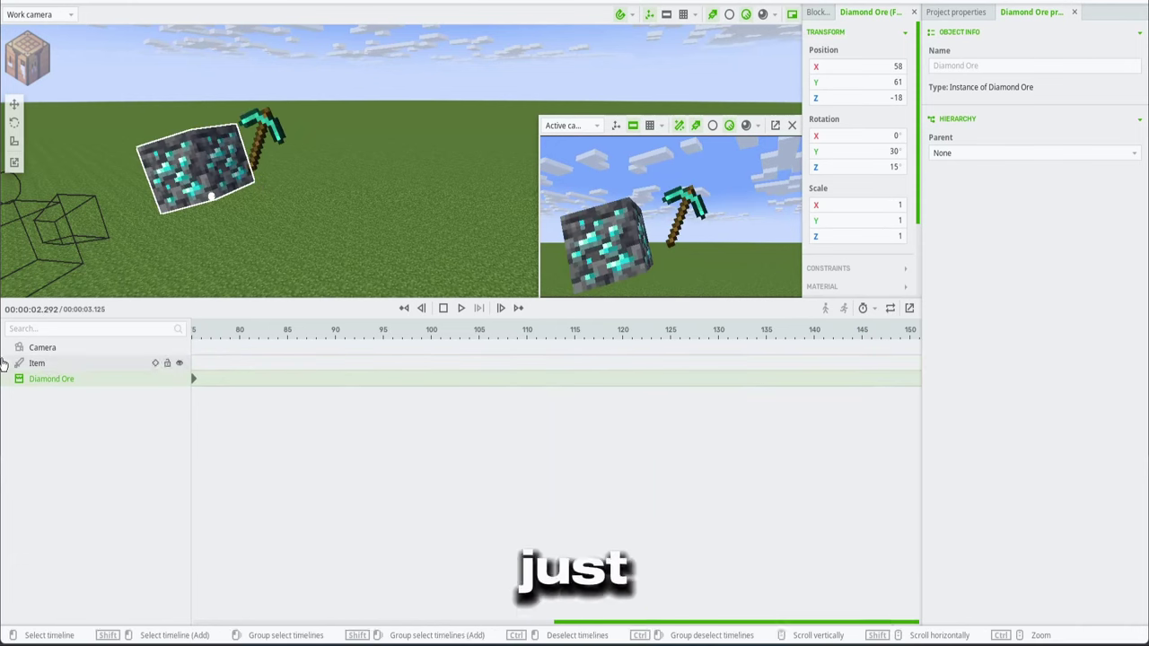
drag(539, 625, 206, 605)
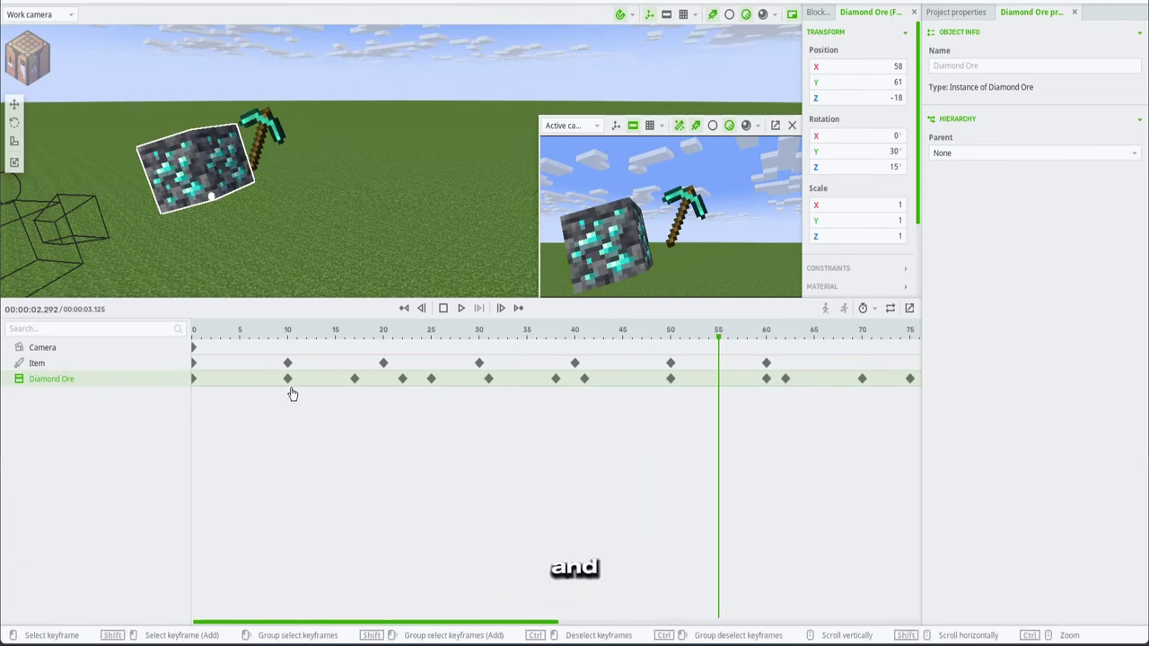
drag(233, 332, 177, 347)
key(space)
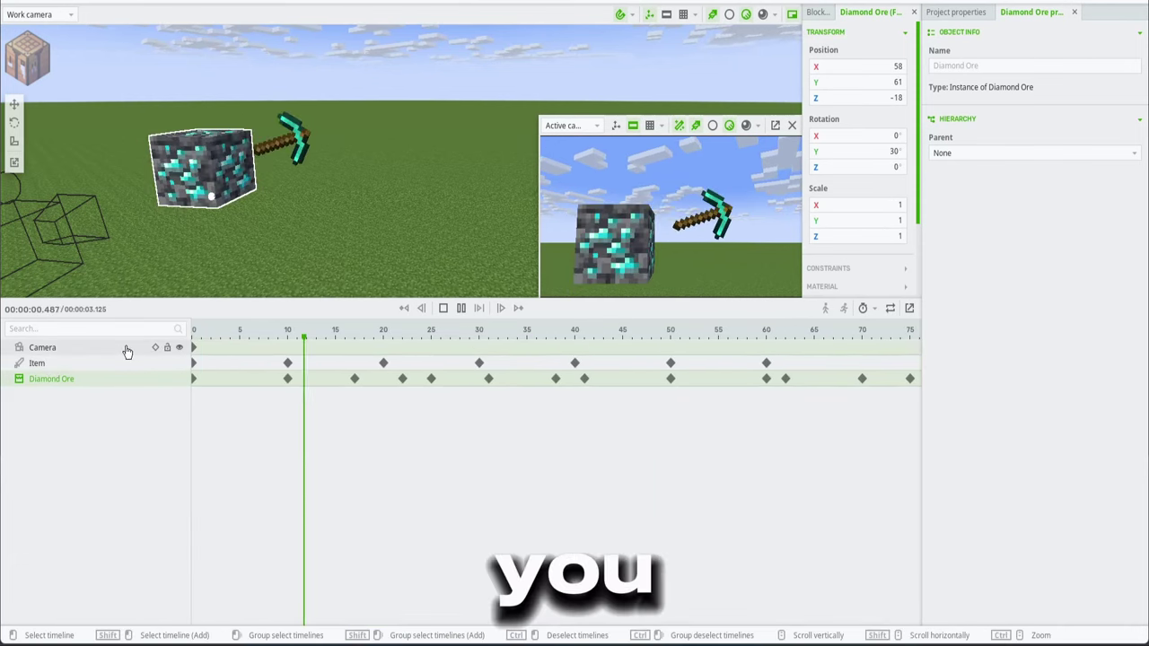
key(space)
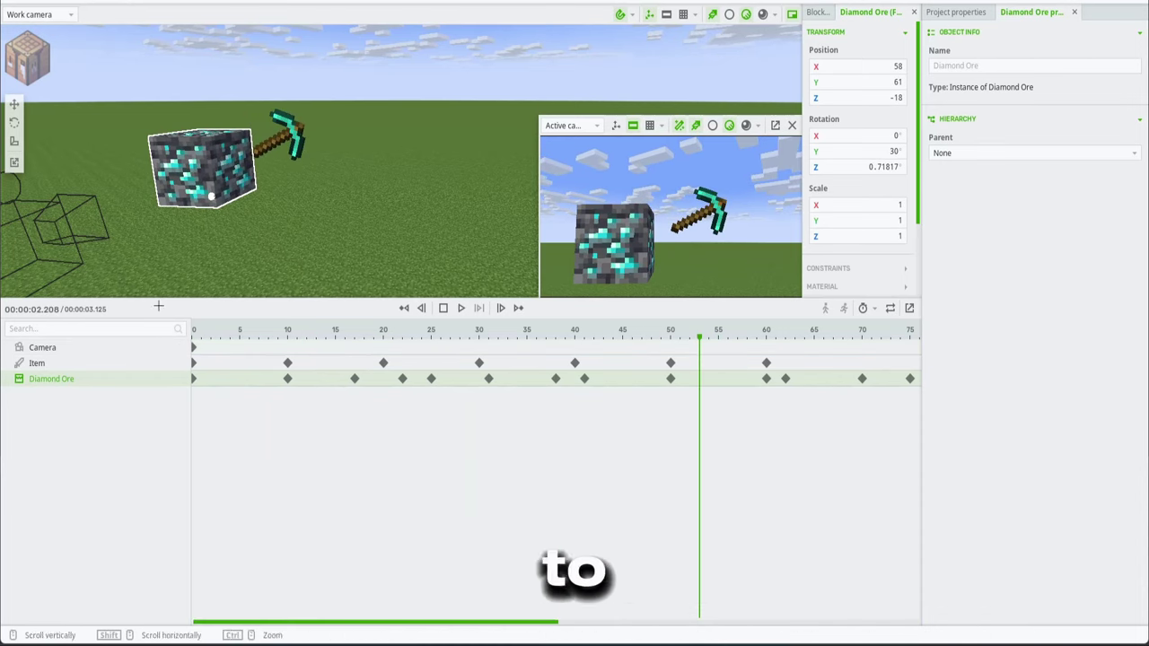
key(a)
right_drag(340, 249, 340, 249)
click(401, 252)
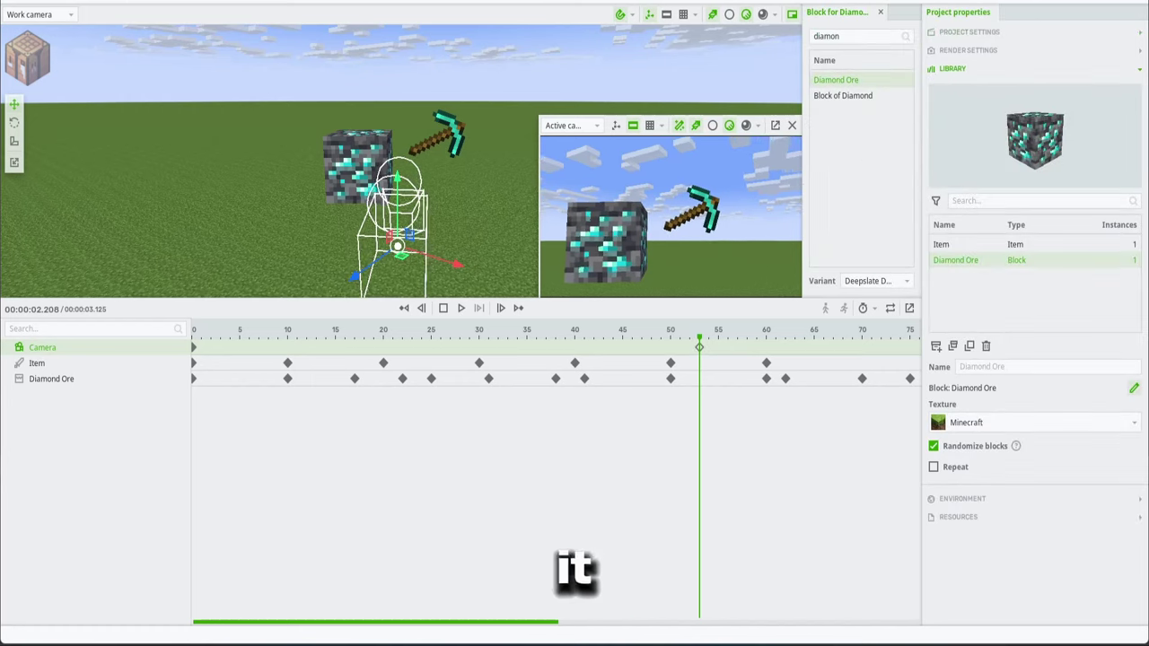
right_drag(631, 187, 631, 187)
click(681, 191)
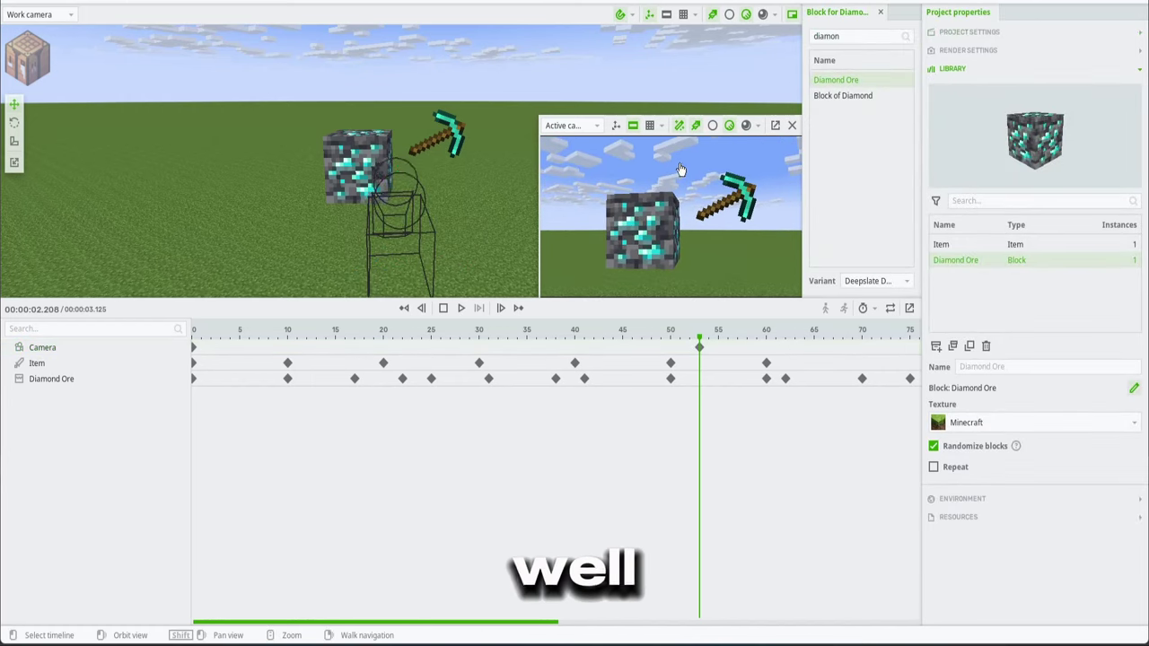
Replay the animation from the start to examine the camera movement together with the pickaxe strikes and the shrinking block.
key(space)
drag(548, 337, 73, 363)
key(space)
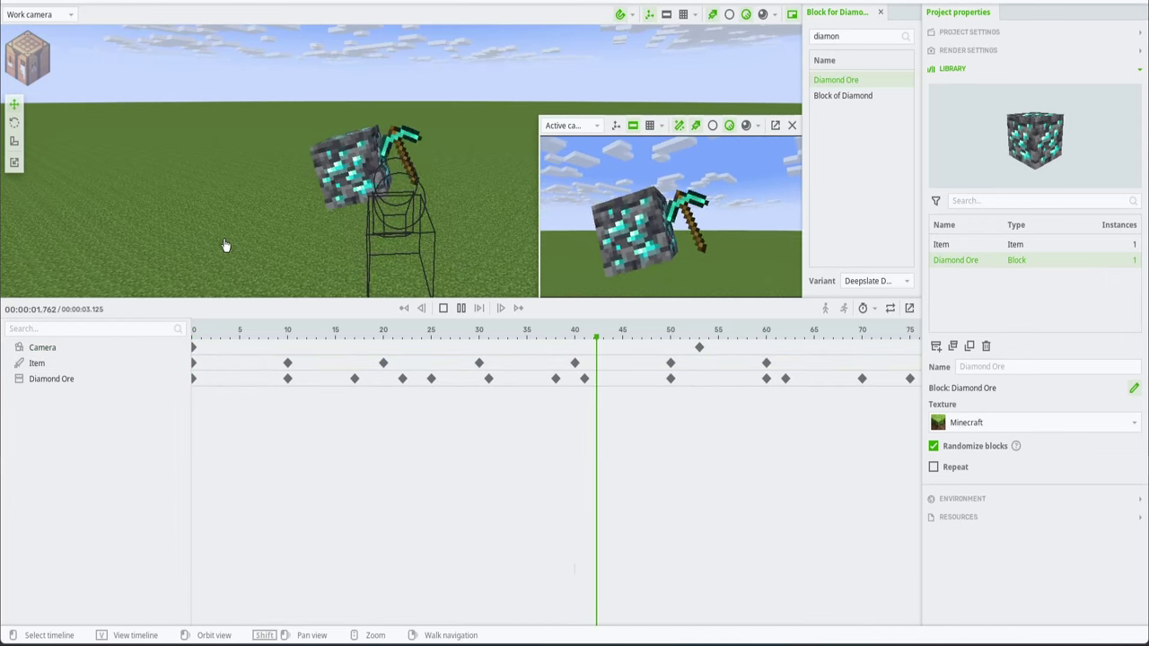
key(space)
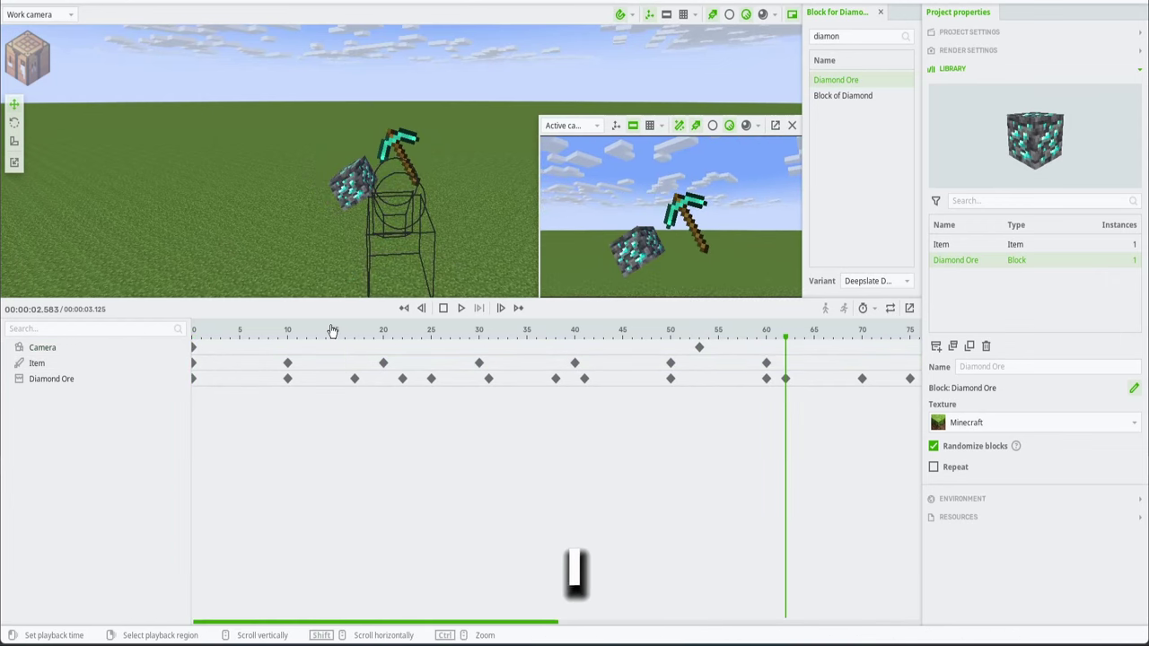
key(space)
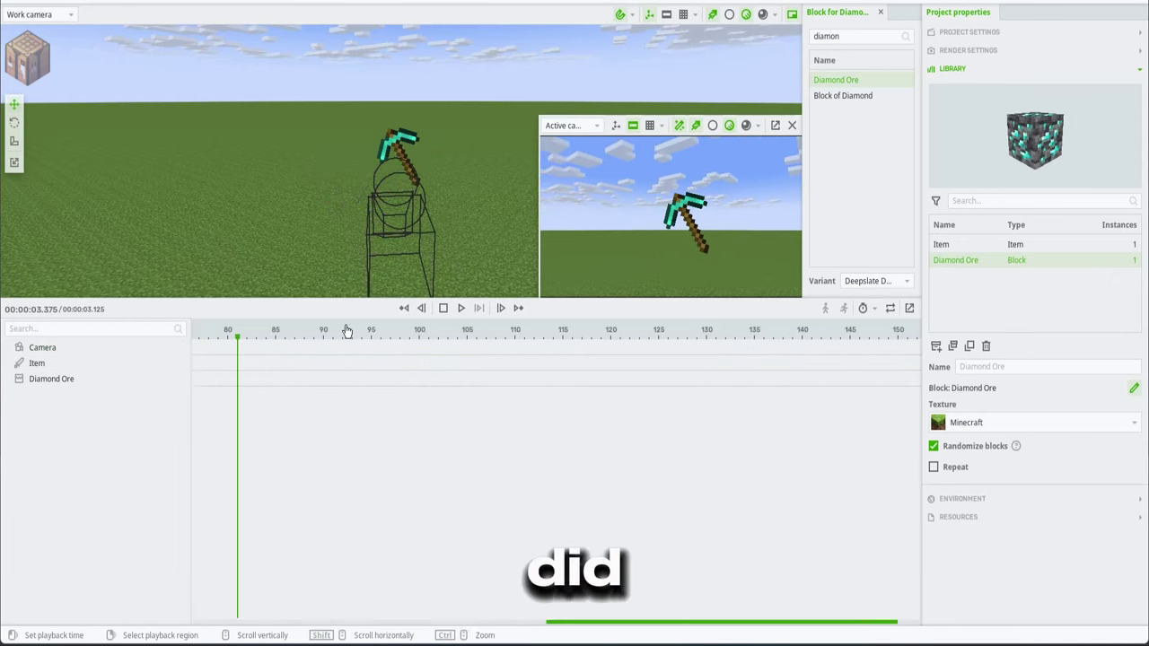
drag(347, 338, 1, 374)
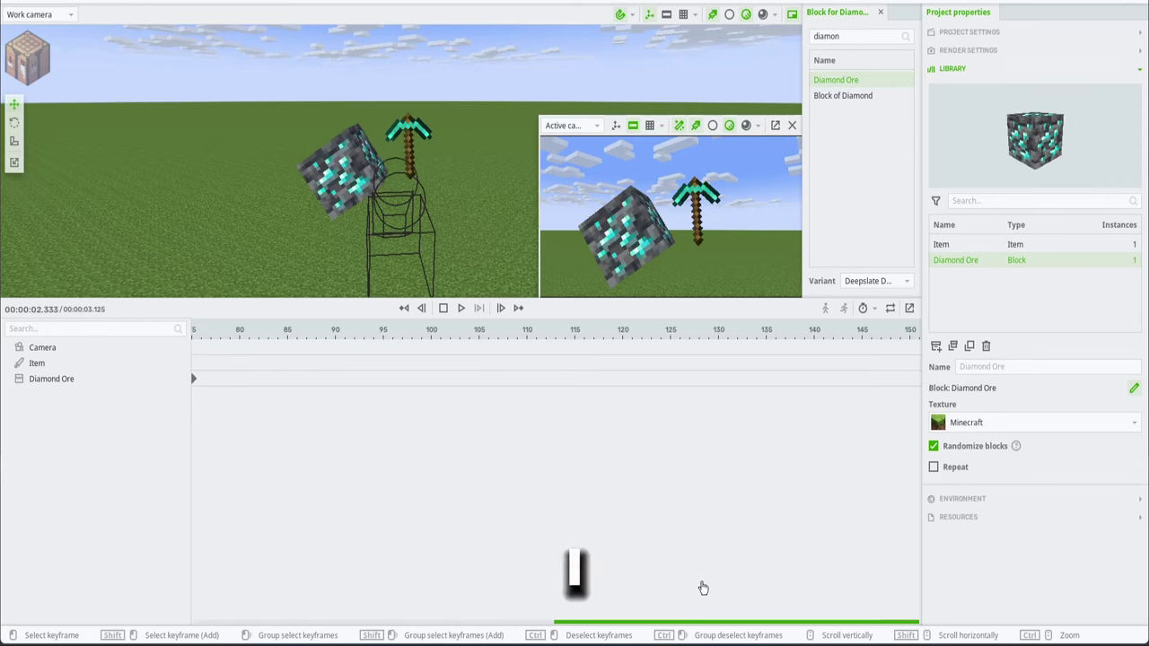
drag(641, 625, 213, 621)
key(space)
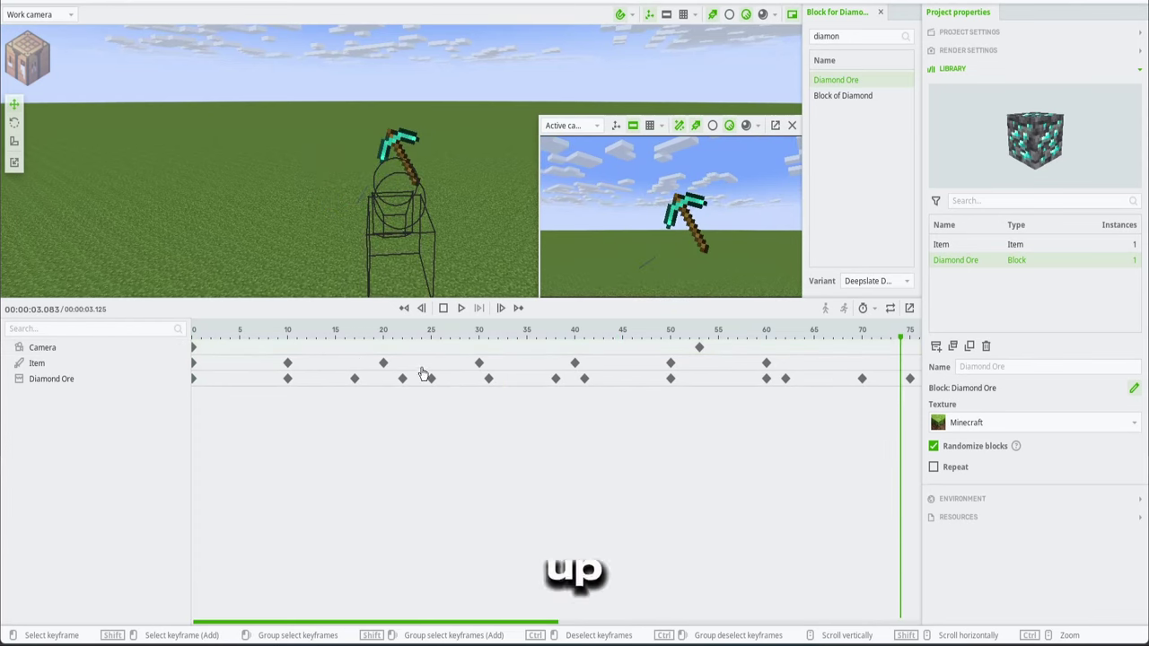
Create a 3D diamond item using the Minecraft image.
click(26, 56)
click(89, 93)
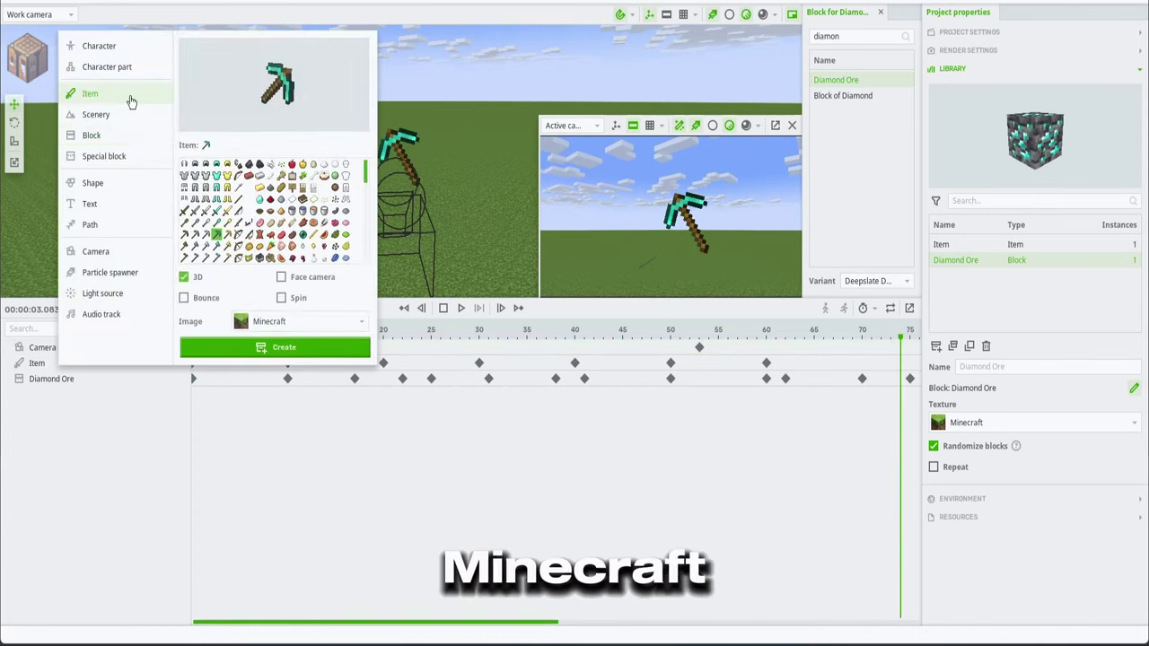
click(274, 346)
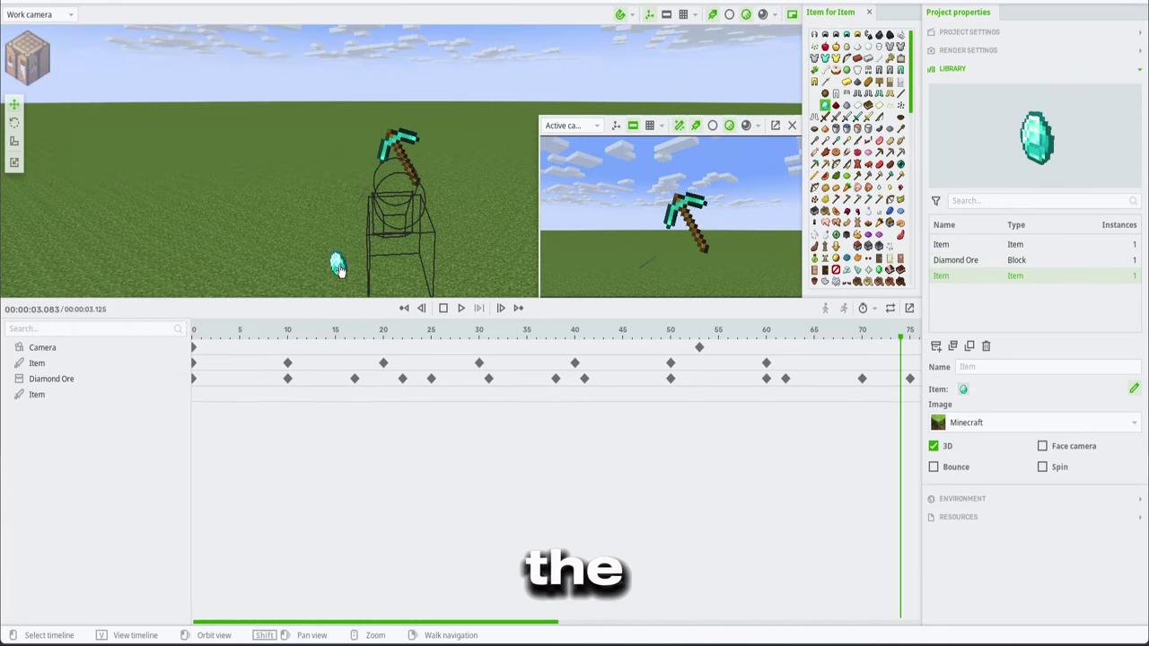
Raise the diamond item to Y 69 at frame 74 and turn on its Face camera, Spin and Bounce options.
click(337, 264)
drag(340, 228, 377, 86)
key(a)
right_drag(369, 144, 370, 144)
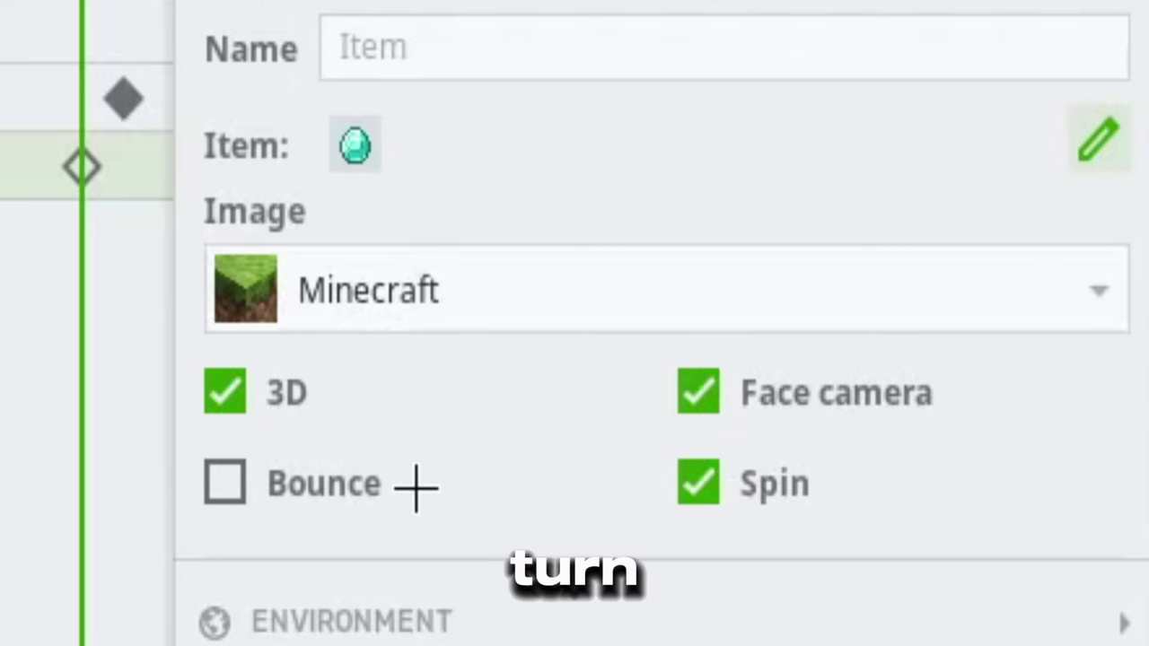
click(965, 472)
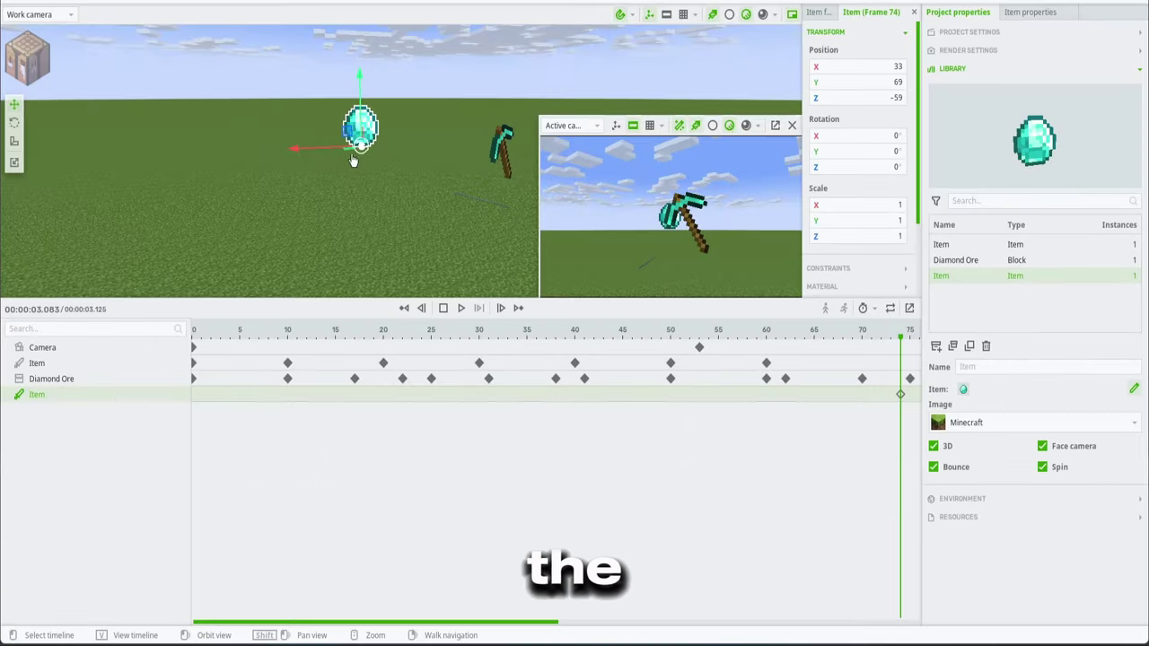
At frame 74, move the diamond item to X 69 and Z -4 near the pickaxe, and set its Y rotation to -330°.
drag(354, 162, 390, 187)
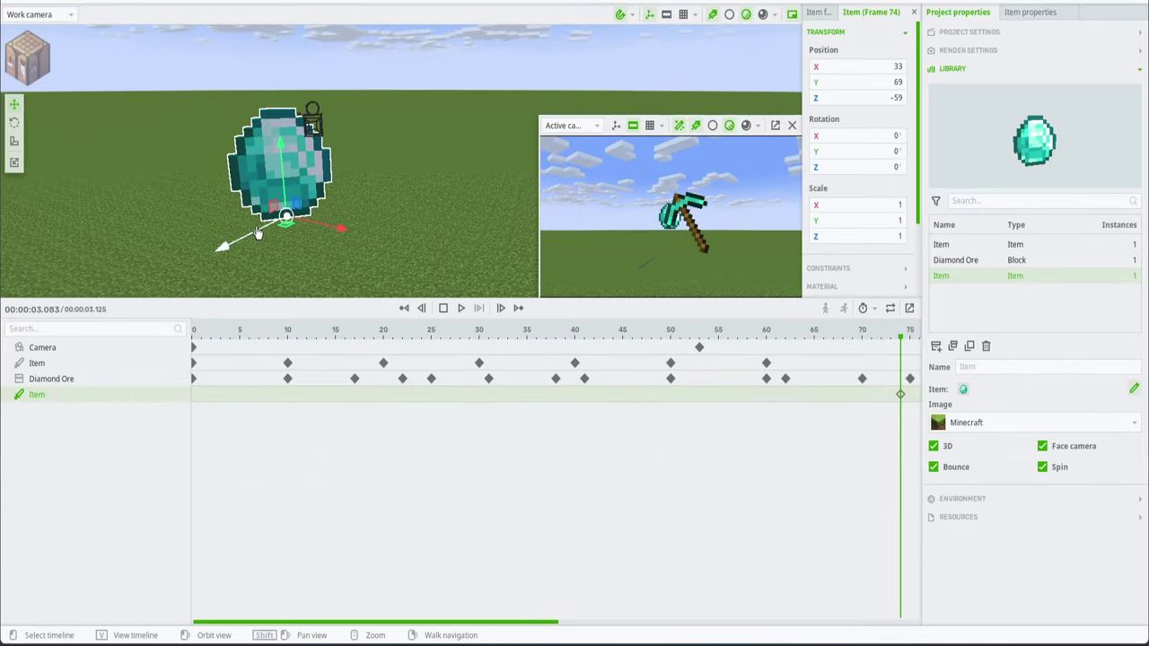
drag(256, 232, 338, 194)
drag(375, 163, 537, 179)
key(w)
right_drag(487, 182, 448, 202)
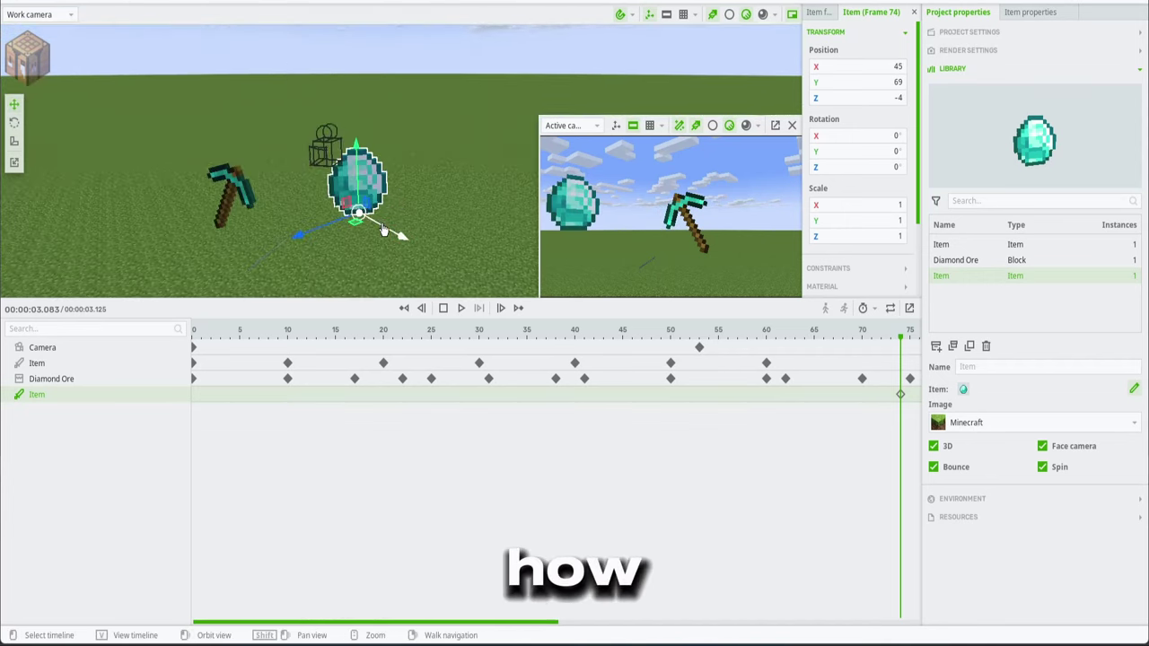
drag(396, 235, 314, 214)
right_drag(401, 162, 296, 161)
key(d)
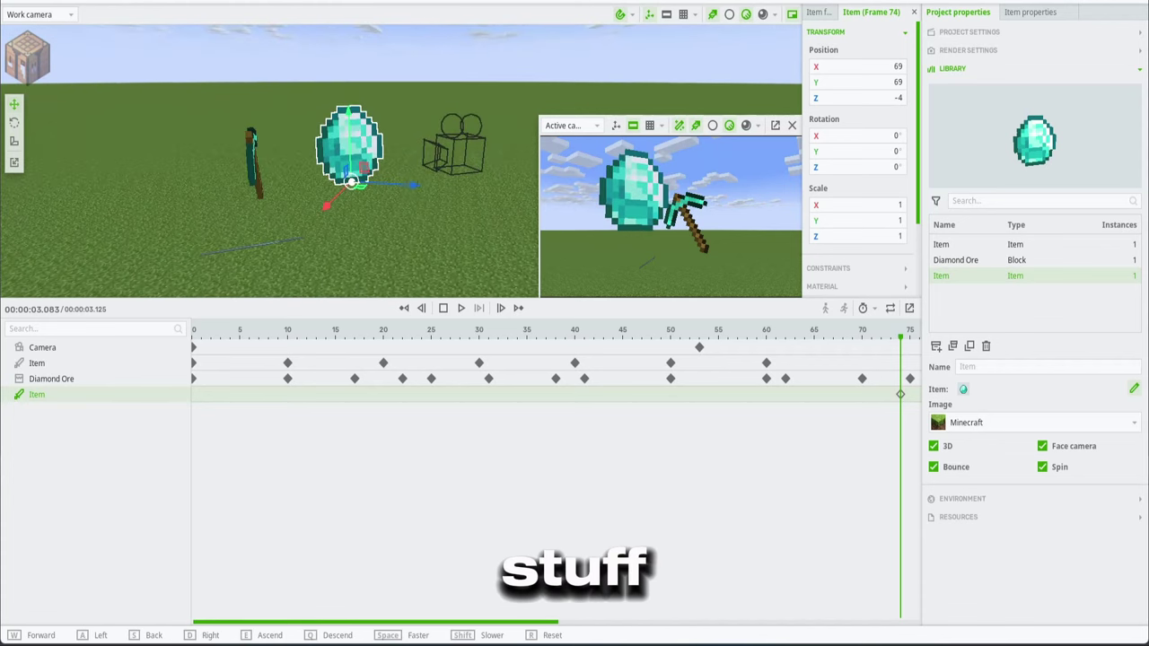
mouse_move(377, 197)
mouse_down()
mouse_move(324, 215)
mouse_move(366, 205)
mouse_move(308, 185)
mouse_move(393, 182)
mouse_up()
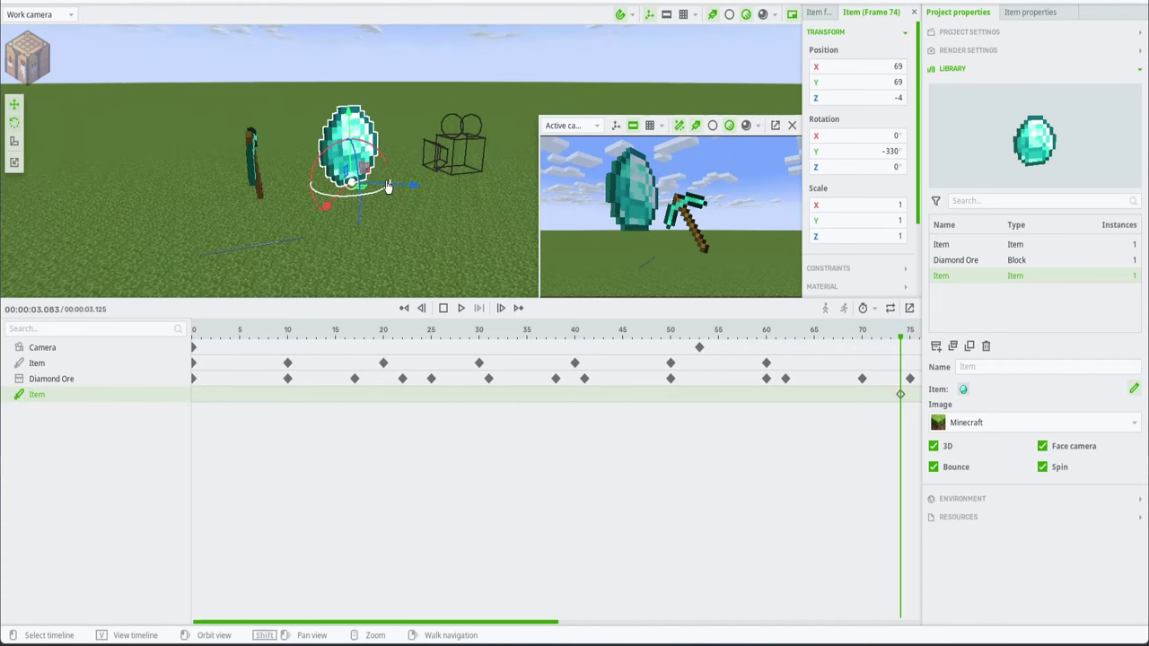
Lower the diamond item to Y 65 at frame 74 and play the animation from the start.
drag(351, 120, 347, 148)
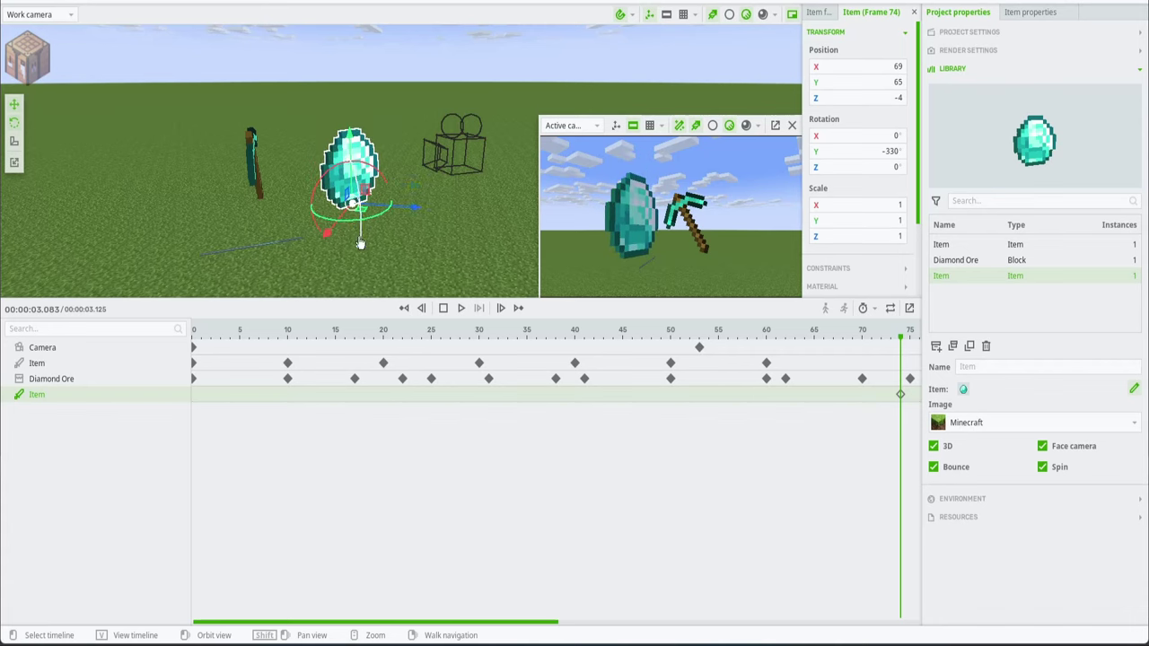
drag(287, 334, 3, 371)
key(space)
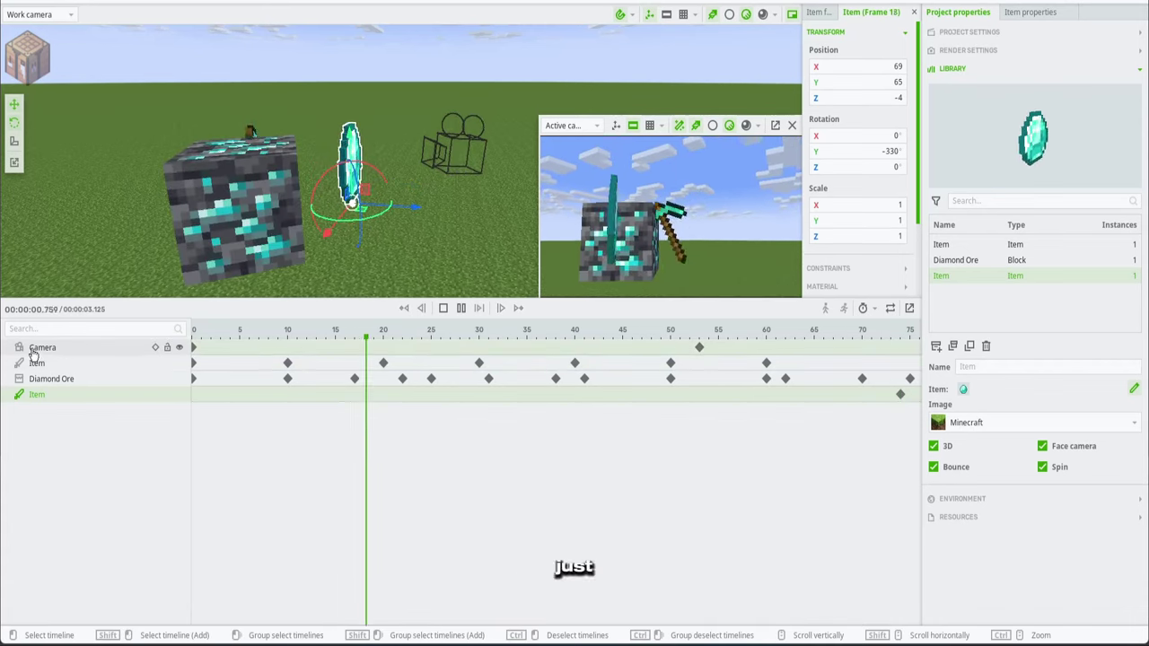
key(space)
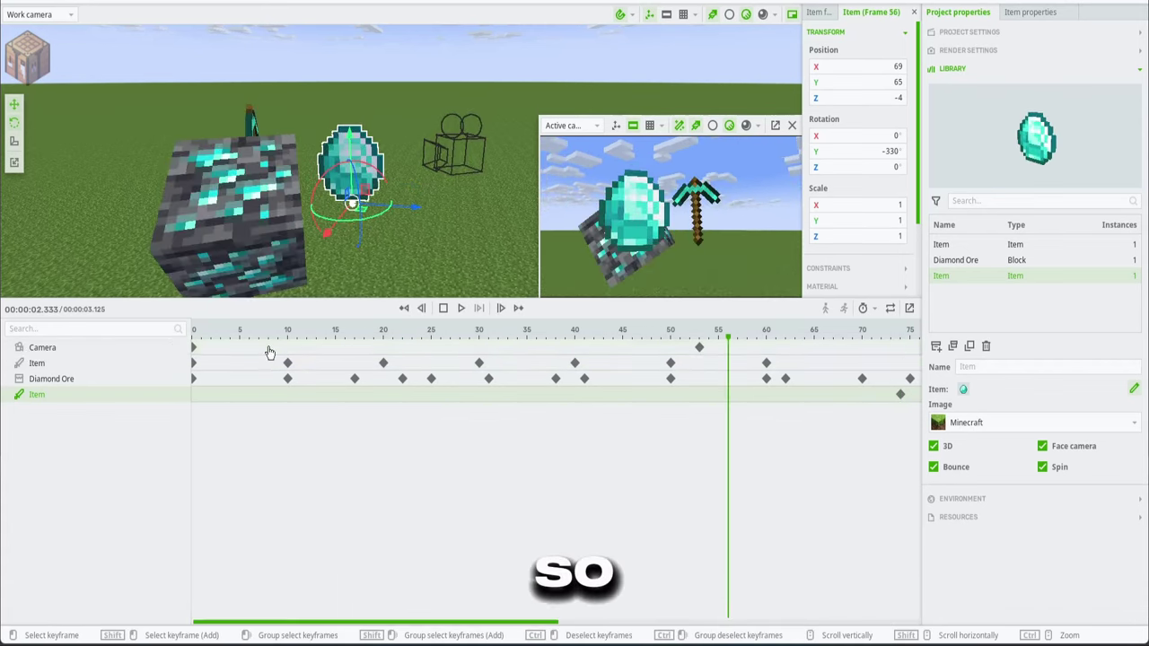
At frame 0, lower the diamond item to Y 39 below the ground, and play back its rise.
drag(380, 335, 131, 349)
key(space)
right_click(195, 394)
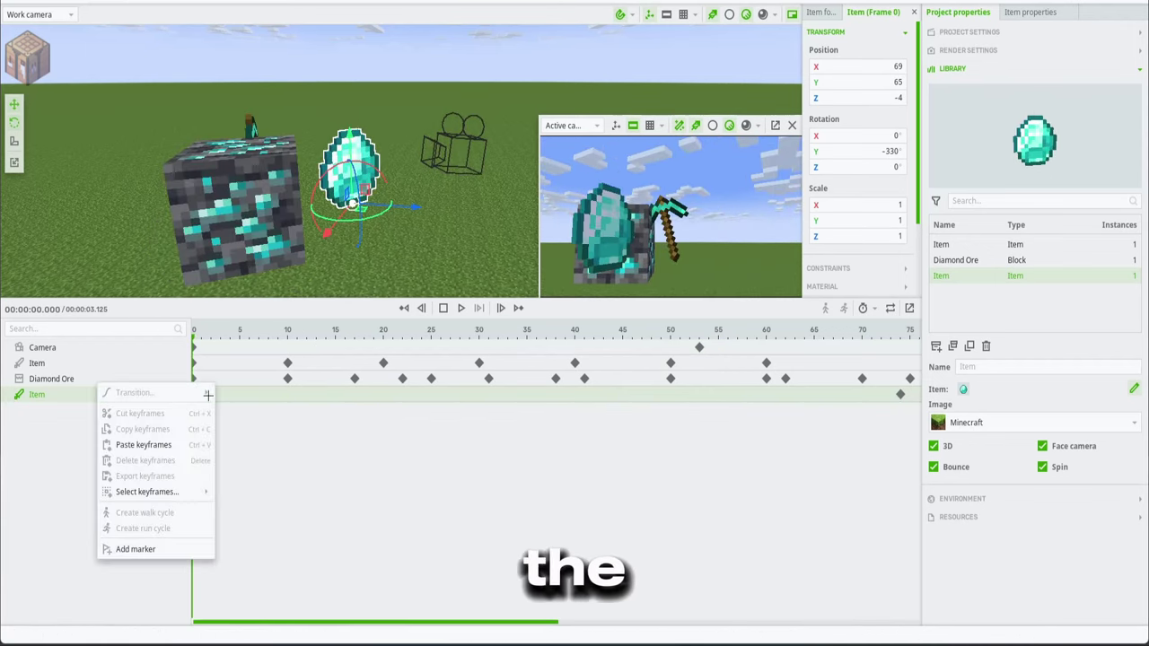
click(239, 327)
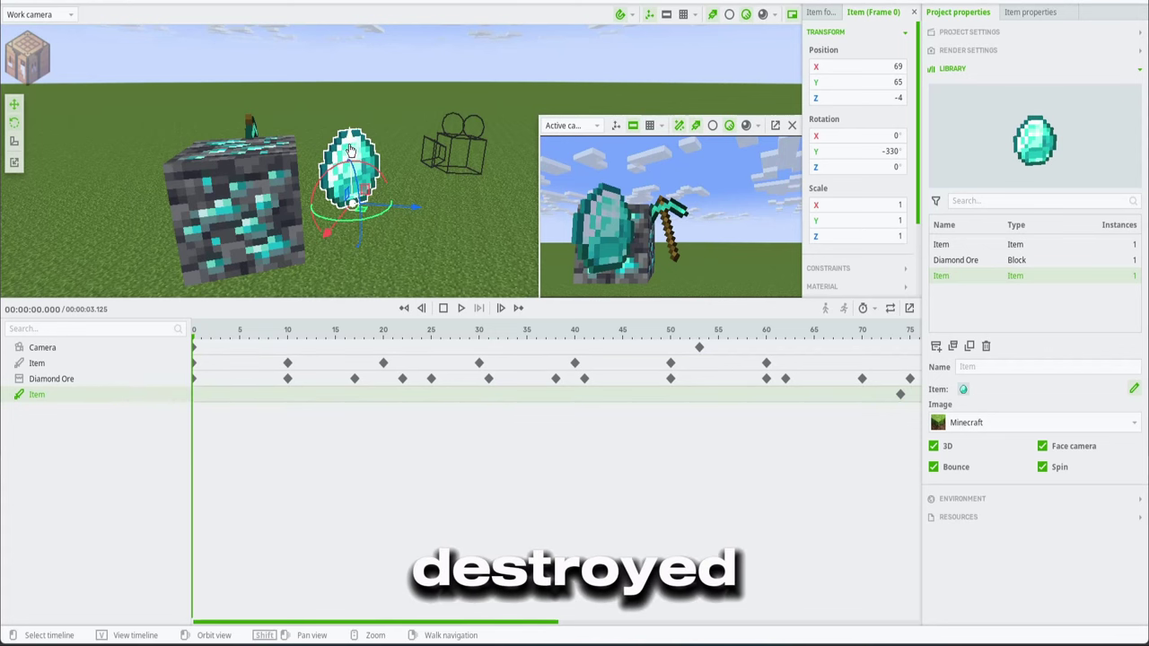
drag(350, 154, 354, 269)
click(278, 334)
key(space)
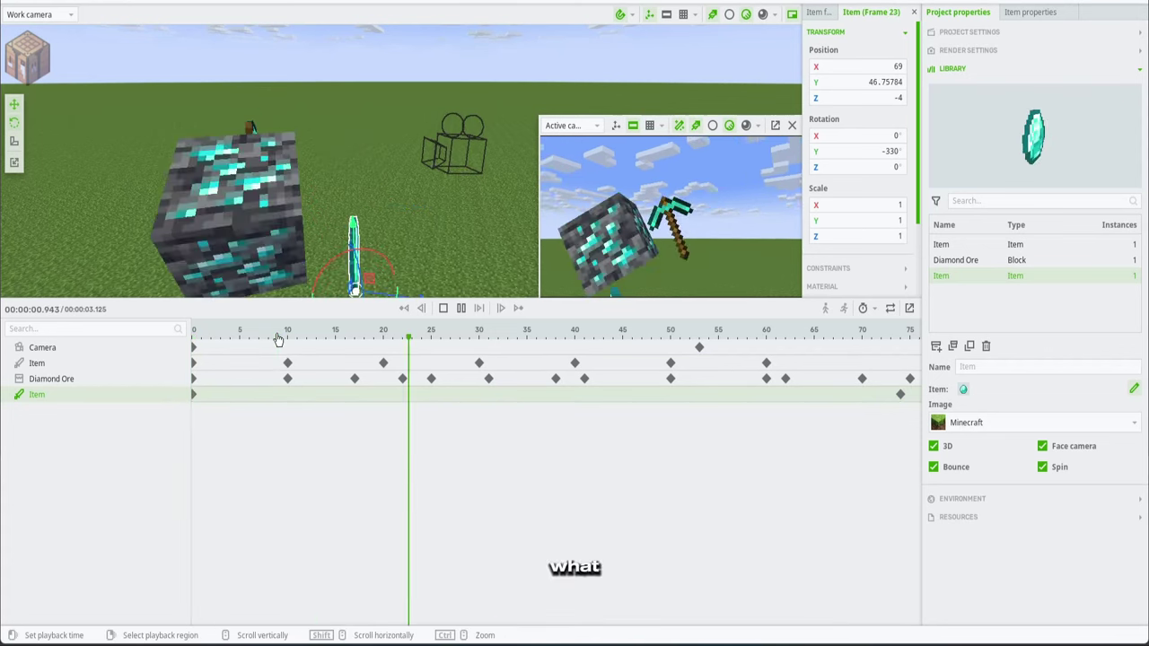
key(space)
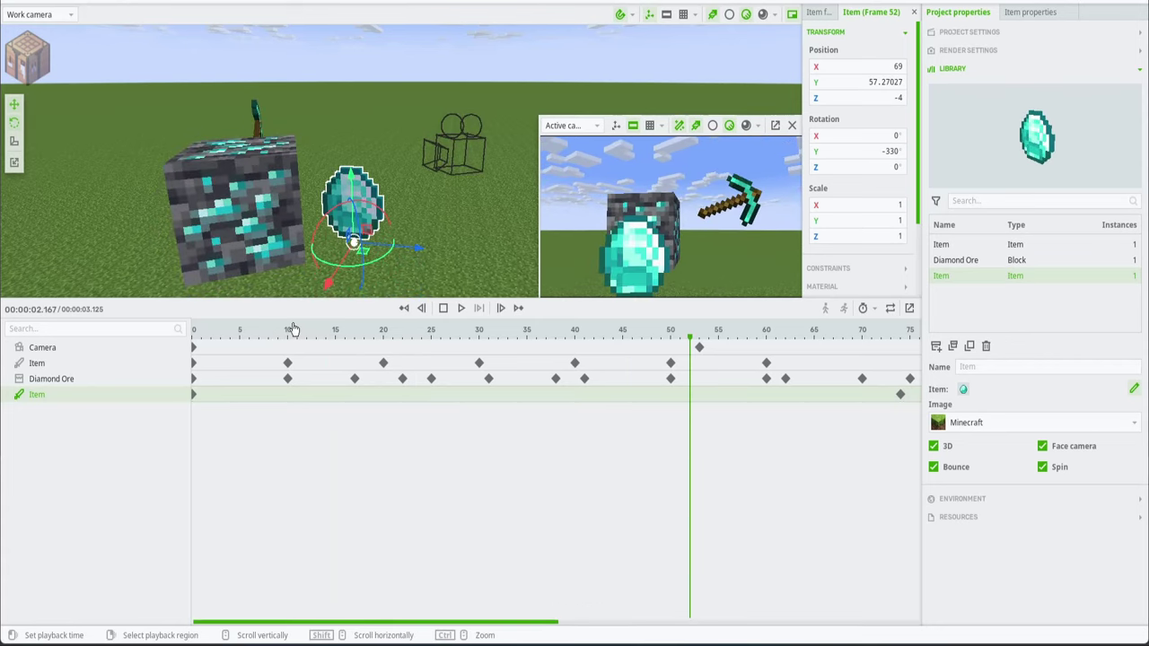
key(space)
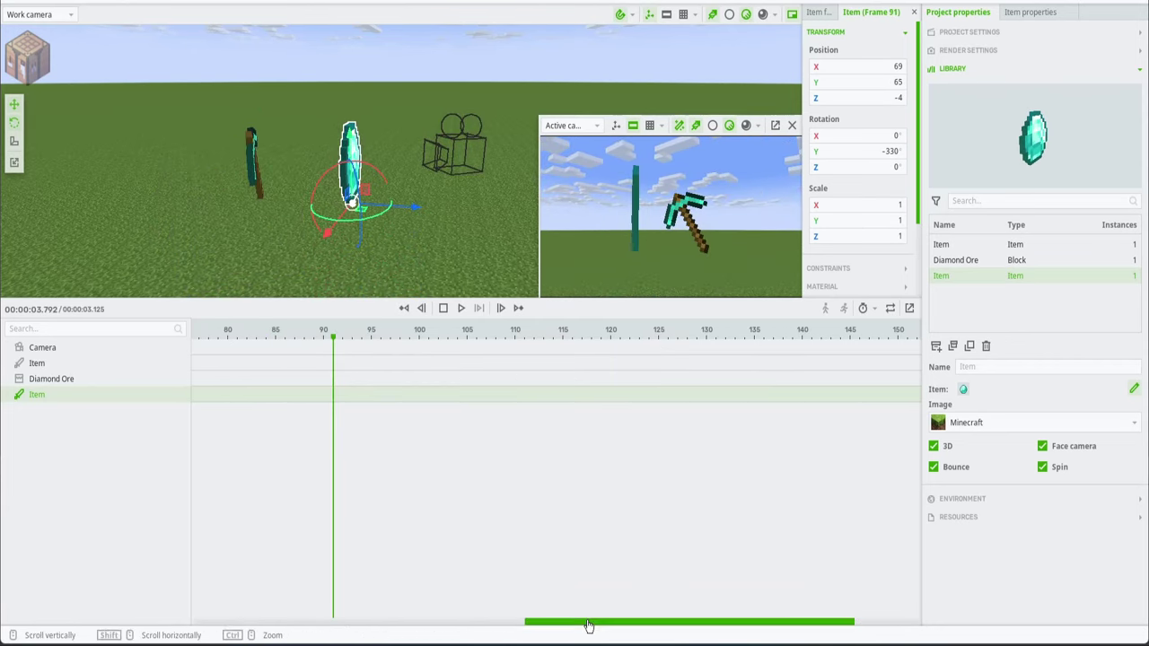
Move the diamond's underground keyframe to frame 75 and its raised keyframe to frame 86, and play back the new timing.
drag(584, 623, 391, 613)
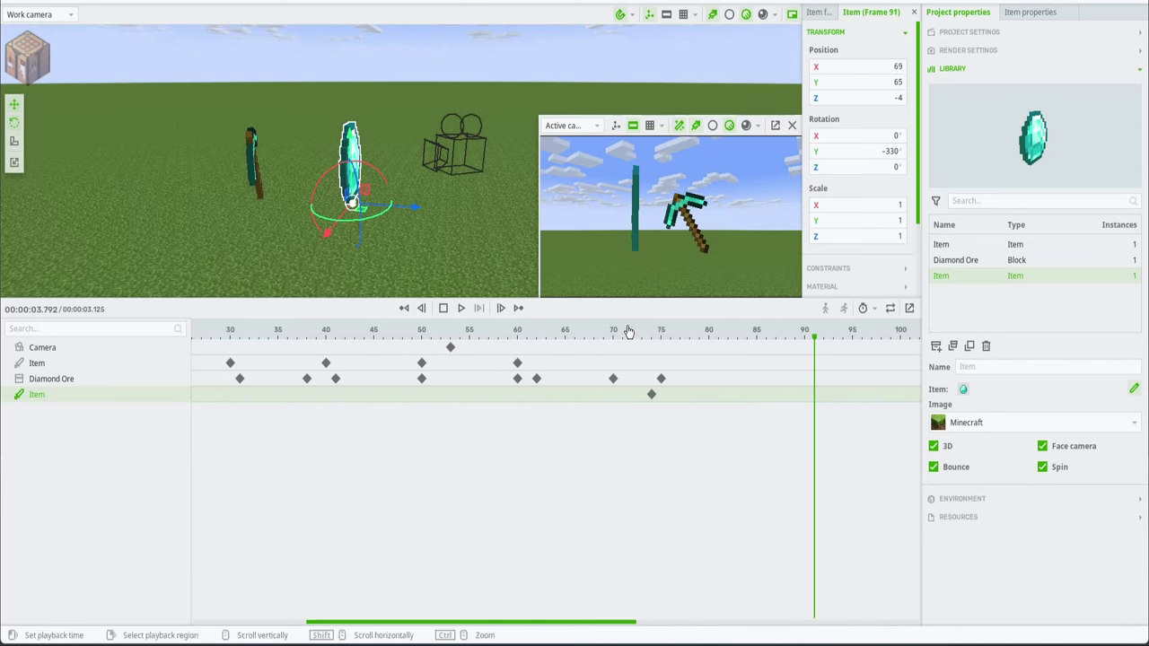
drag(624, 332, 2, 400)
drag(343, 623, 69, 633)
click(195, 396)
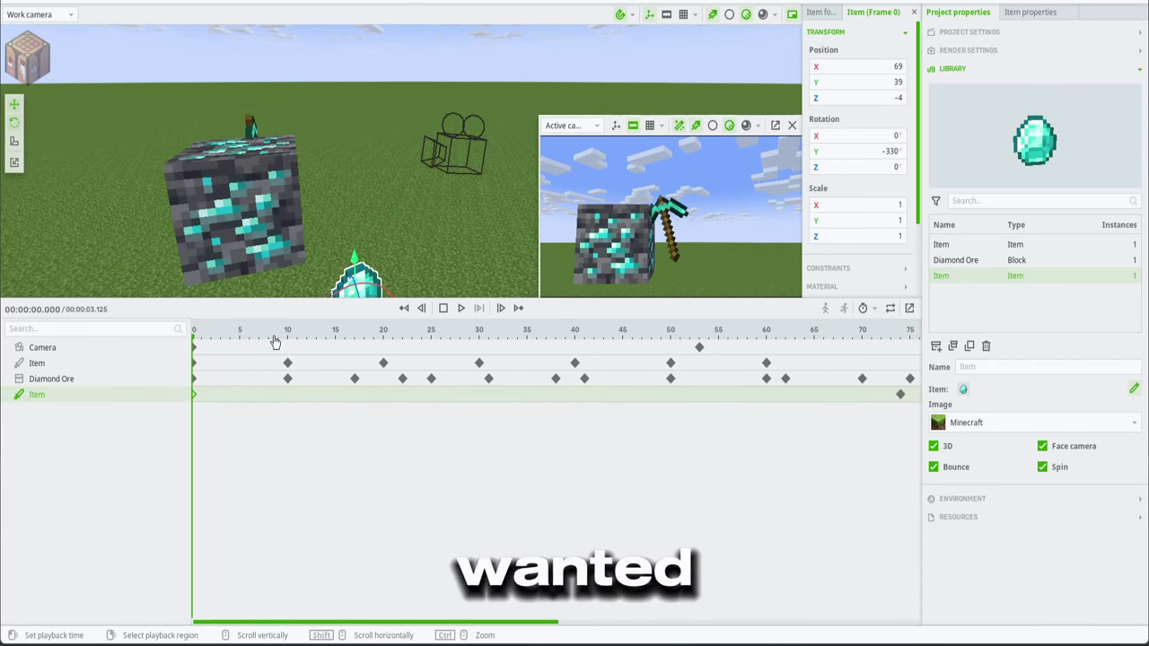
drag(279, 337, 804, 432)
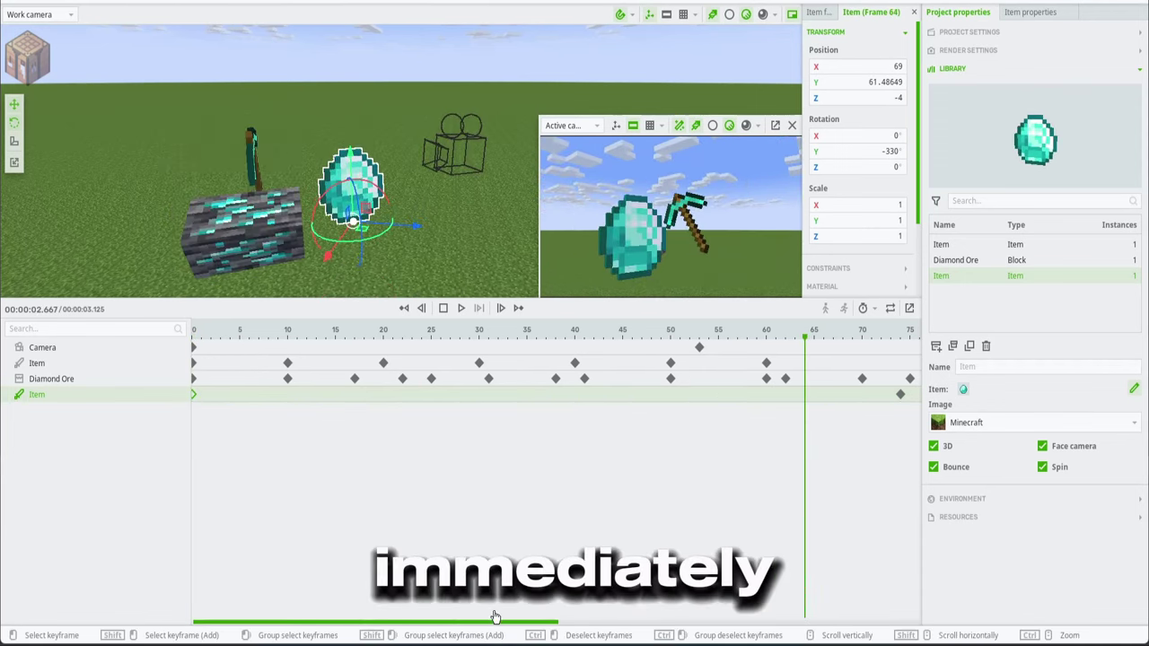
drag(495, 621, 590, 629)
drag(649, 329, 733, 359)
drag(703, 402, 817, 403)
click(714, 396)
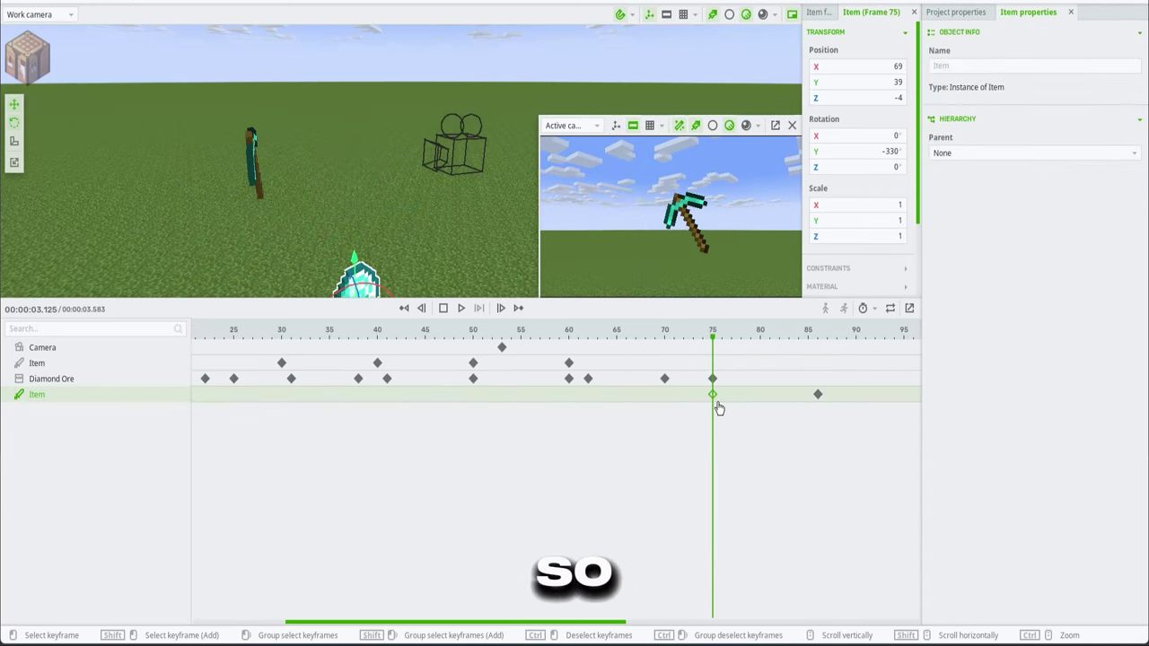
click(646, 411)
key(space)
key(space)
click(647, 412)
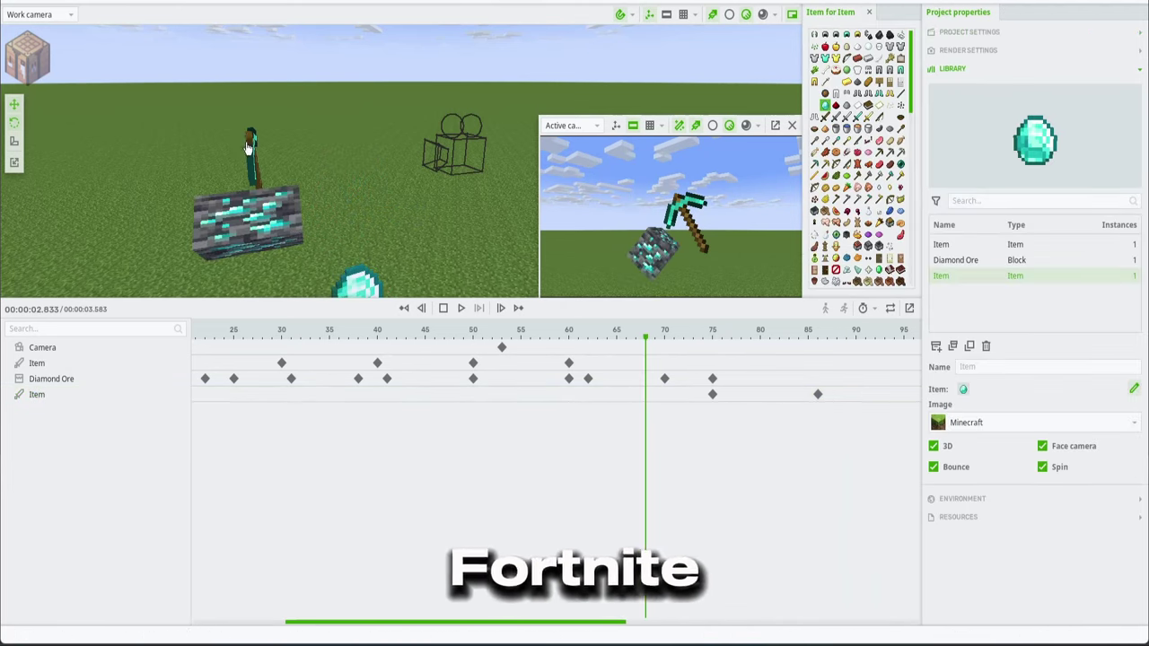
At frame 78, set the pickaxe's Z rotation to 0° and lower it to Y 24, out of the camera's view, and play back the exit.
click(602, 362)
drag(652, 339, 742, 340)
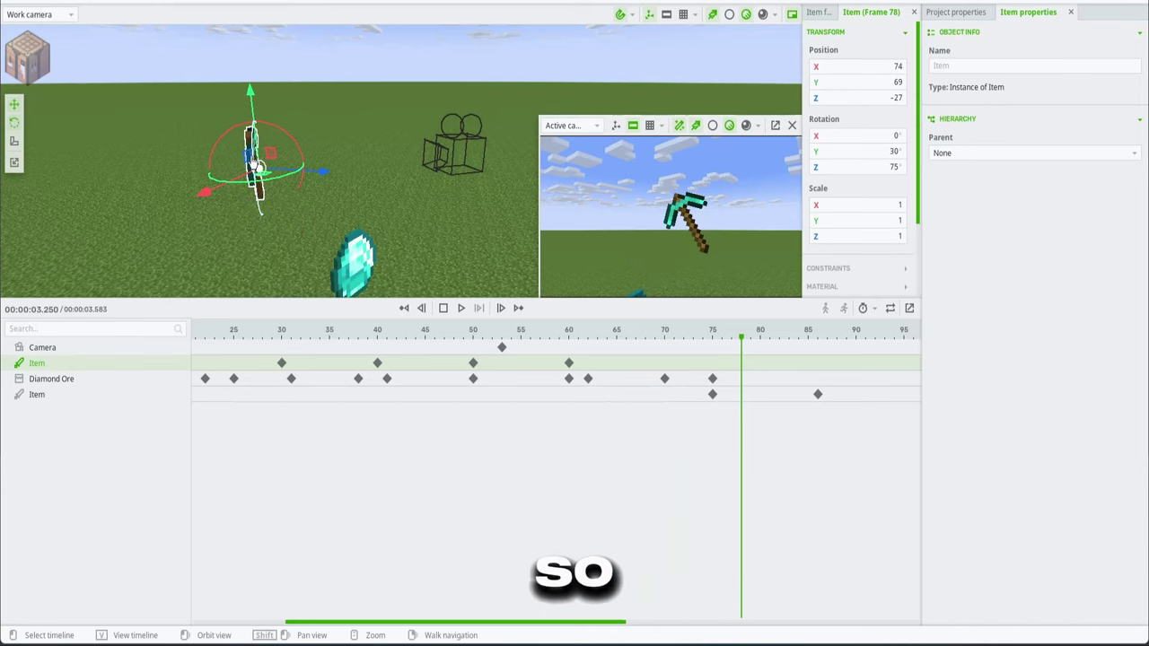
drag(258, 168, 257, 162)
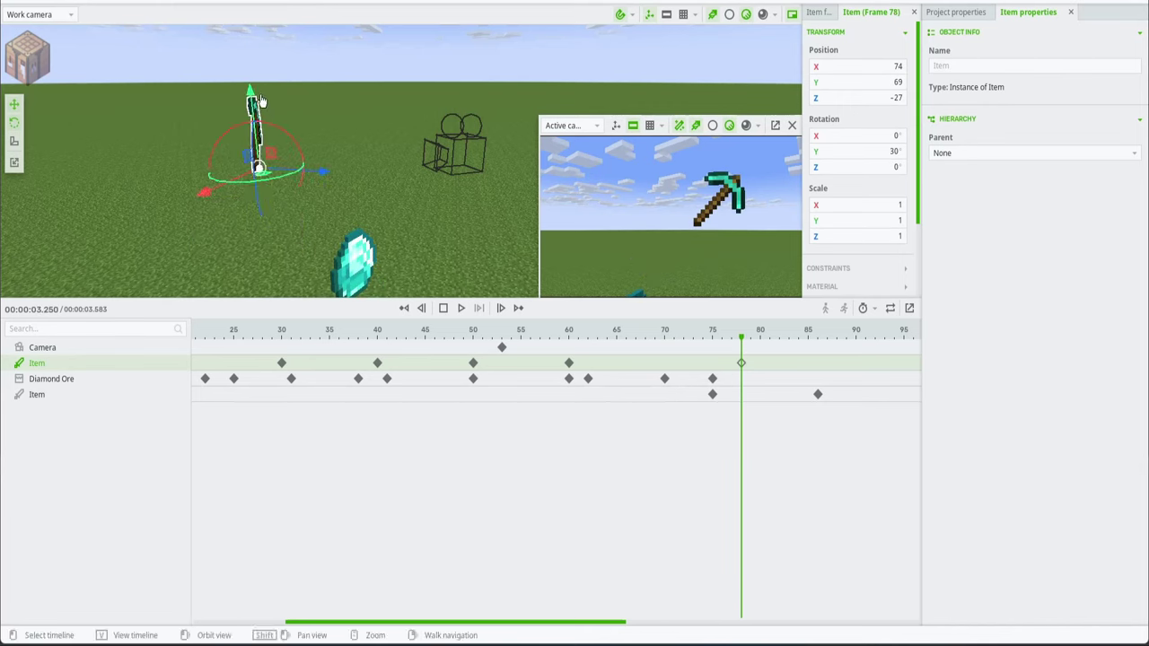
drag(253, 104, 278, 256)
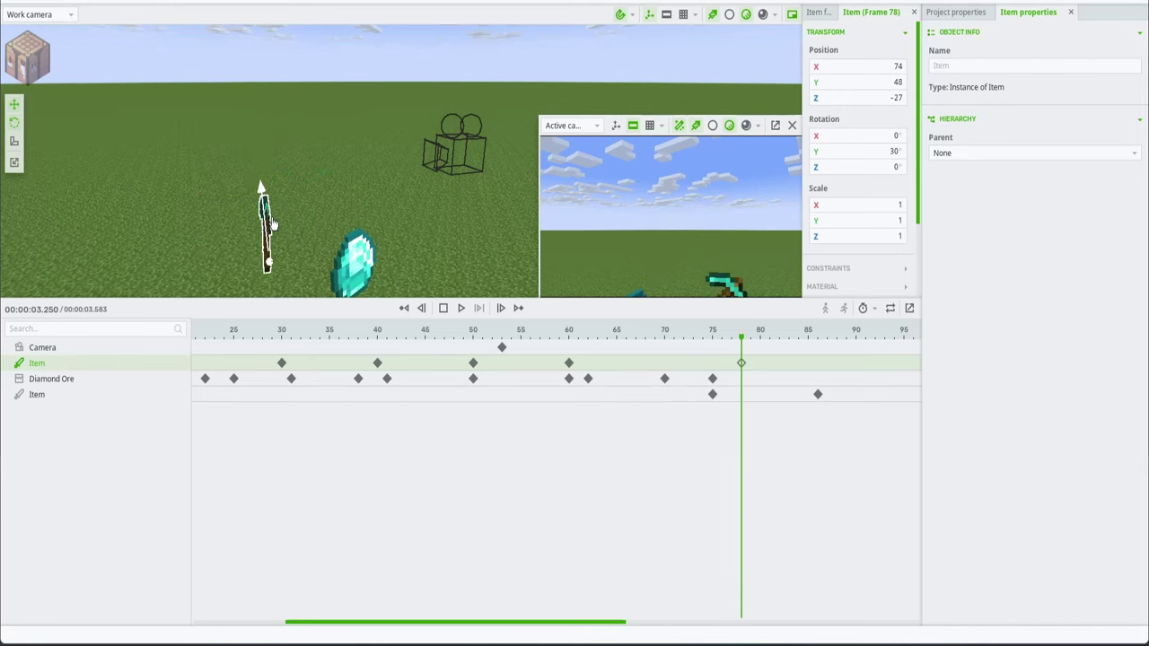
key(space)
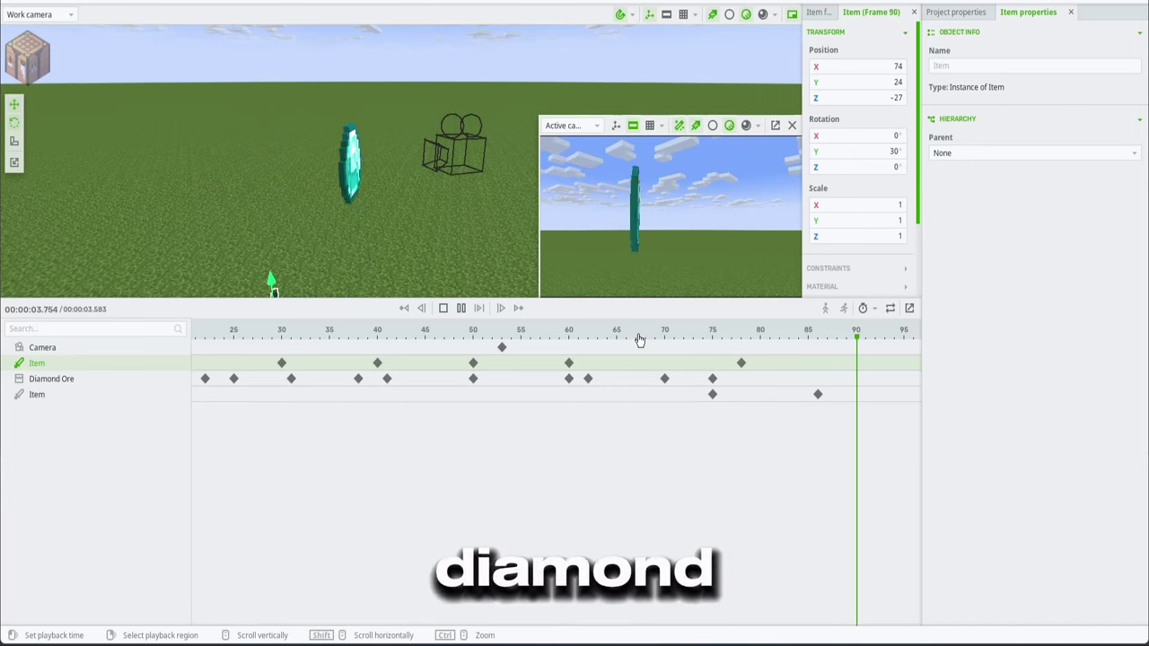
key(space)
Add a camera keyframe at frame 91 that centres the dropped diamond in the active camera view.
click(352, 160)
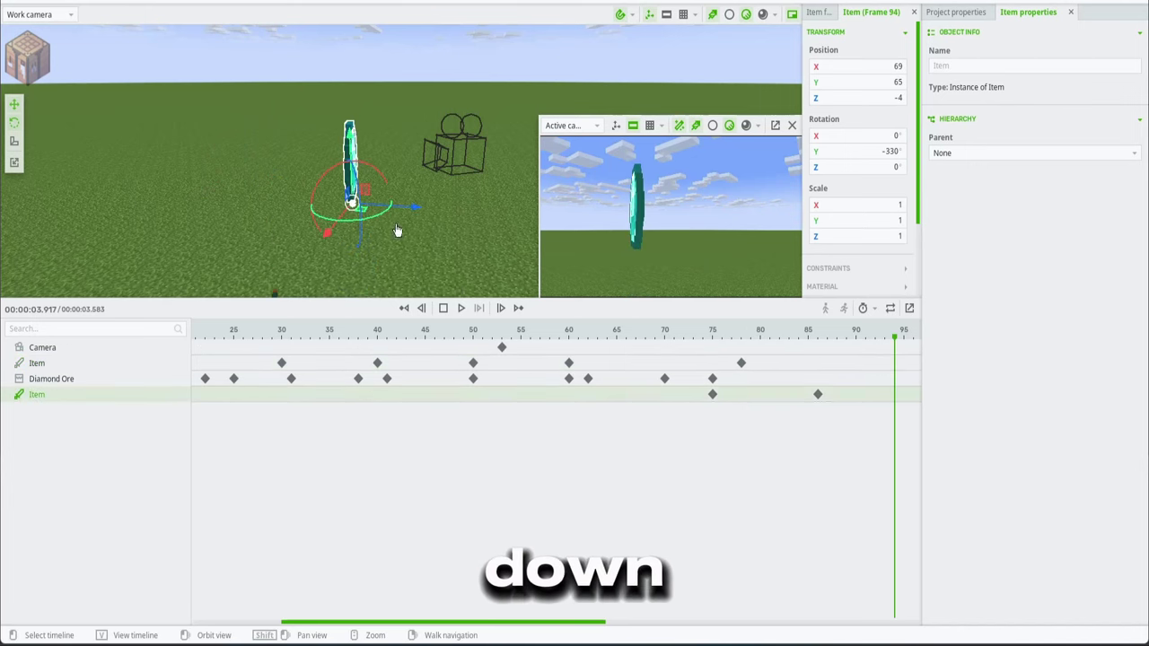
click(460, 198)
right_drag(461, 198, 485, 185)
click(503, 335)
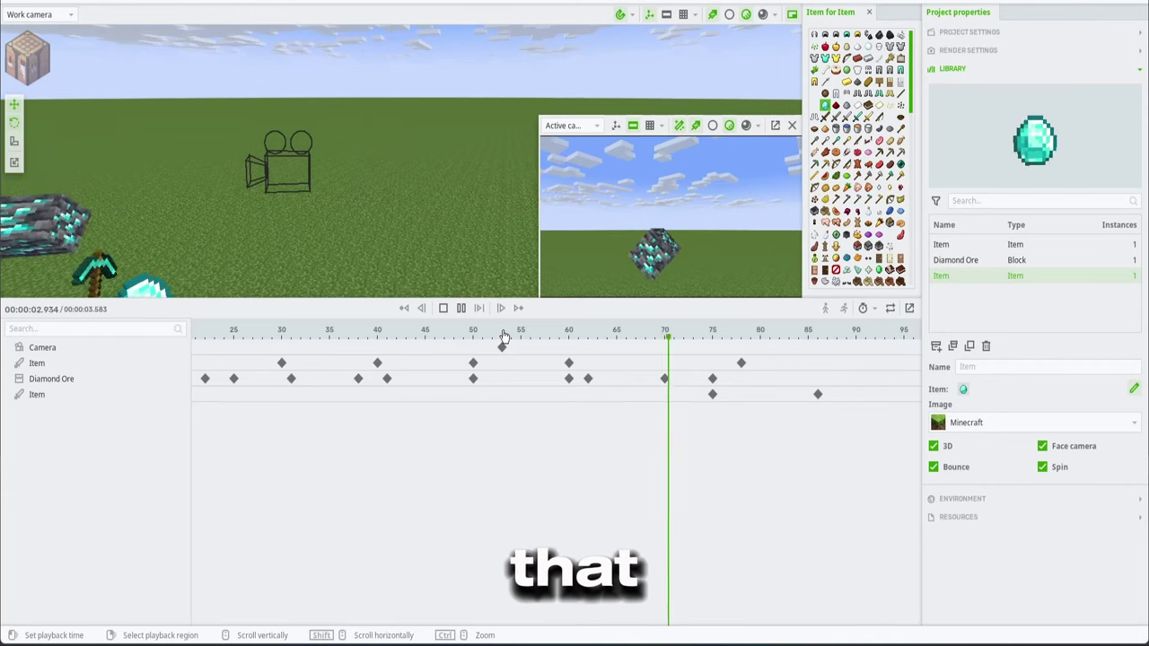
click(277, 178)
mouse_move(371, 200)
right_down()
mouse_move(359, 199)
mouse_move(371, 201)
right_up()
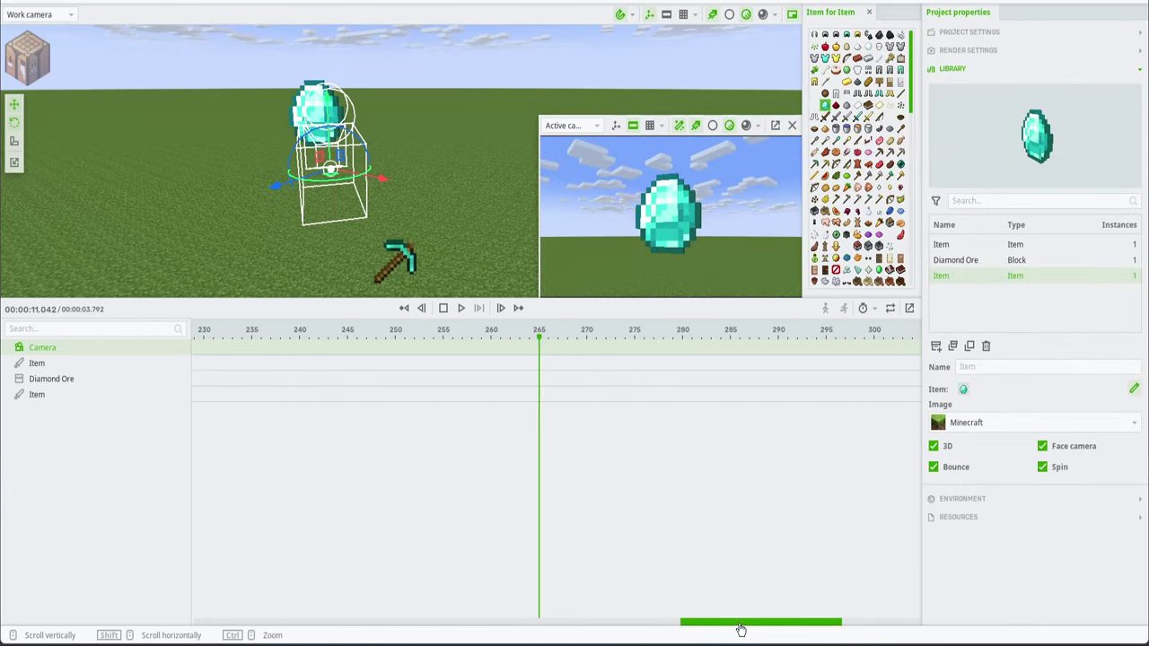
Replay the animation to check the camera's final framing of the spinning diamond.
drag(741, 630, 146, 605)
key(shift+space)
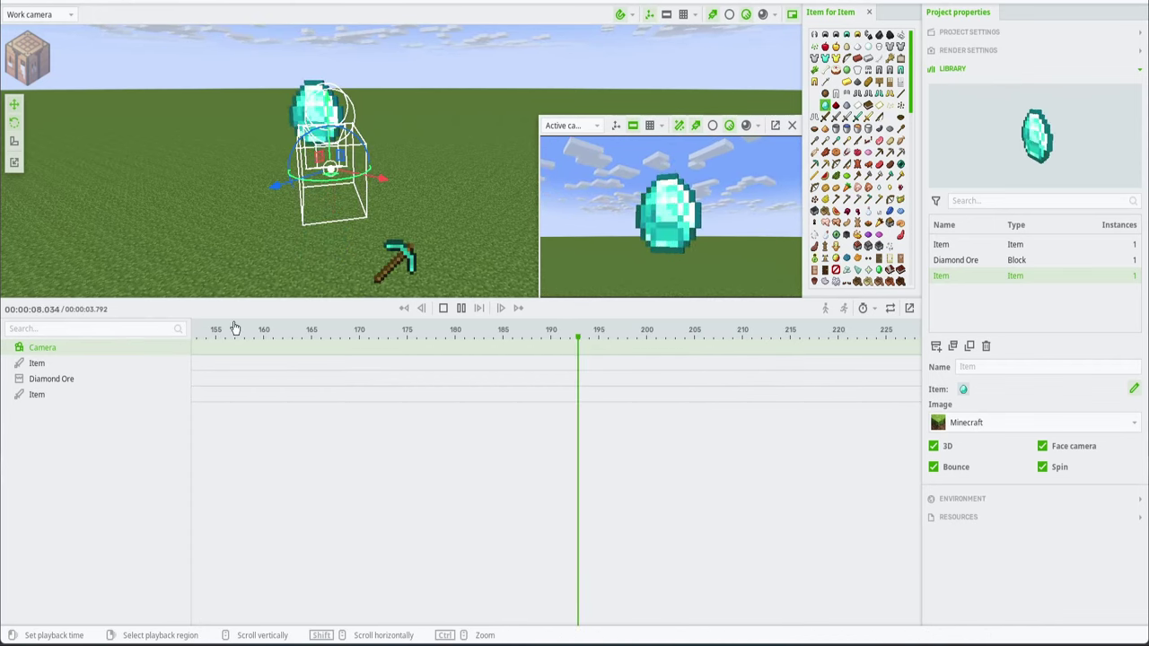
key(space)
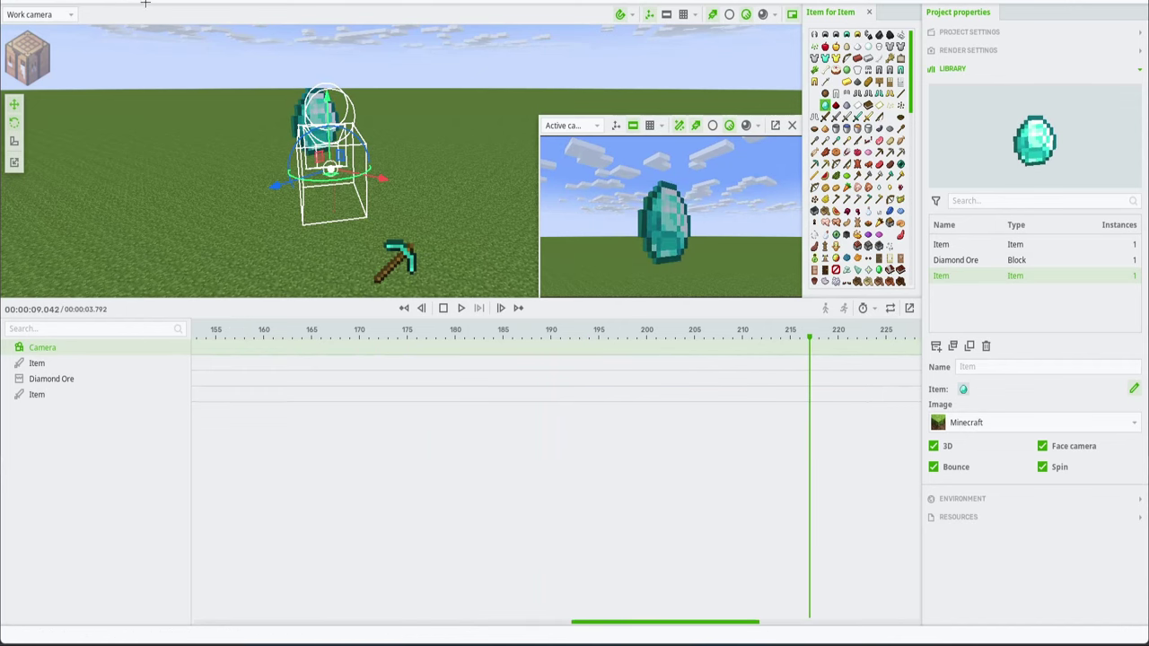
Open the environment settings and change the scene's sky colour to bright green, RGB 0, 255, 8.
click(66, 1)
click(66, 2)
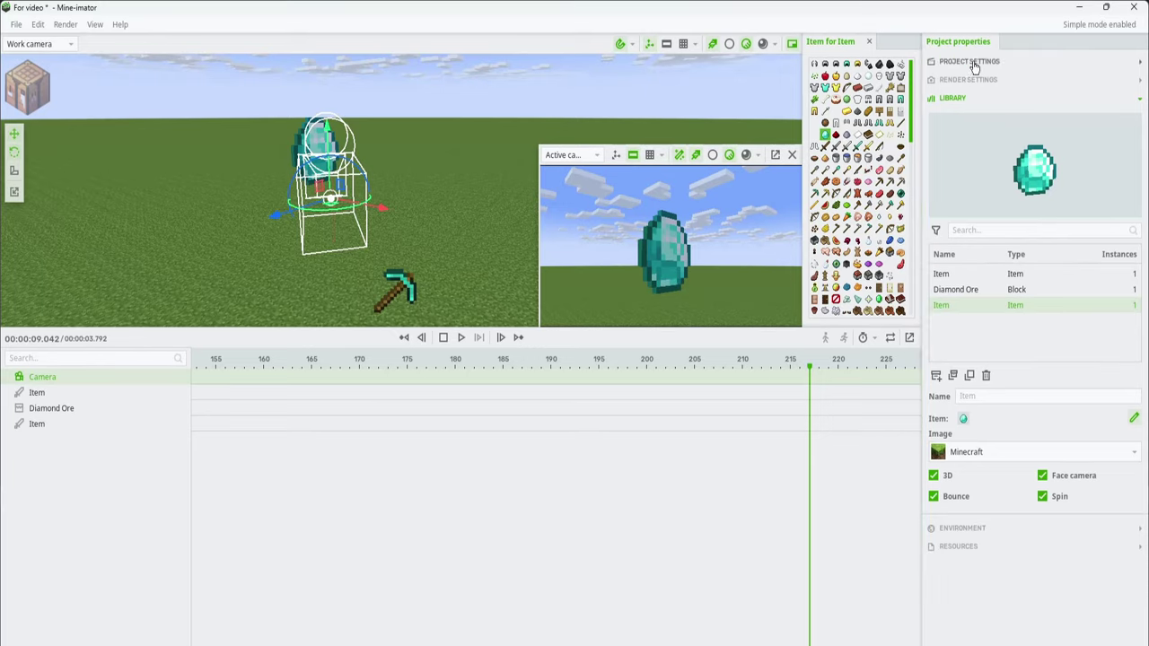
click(970, 61)
scroll(1038, 404, down, 3)
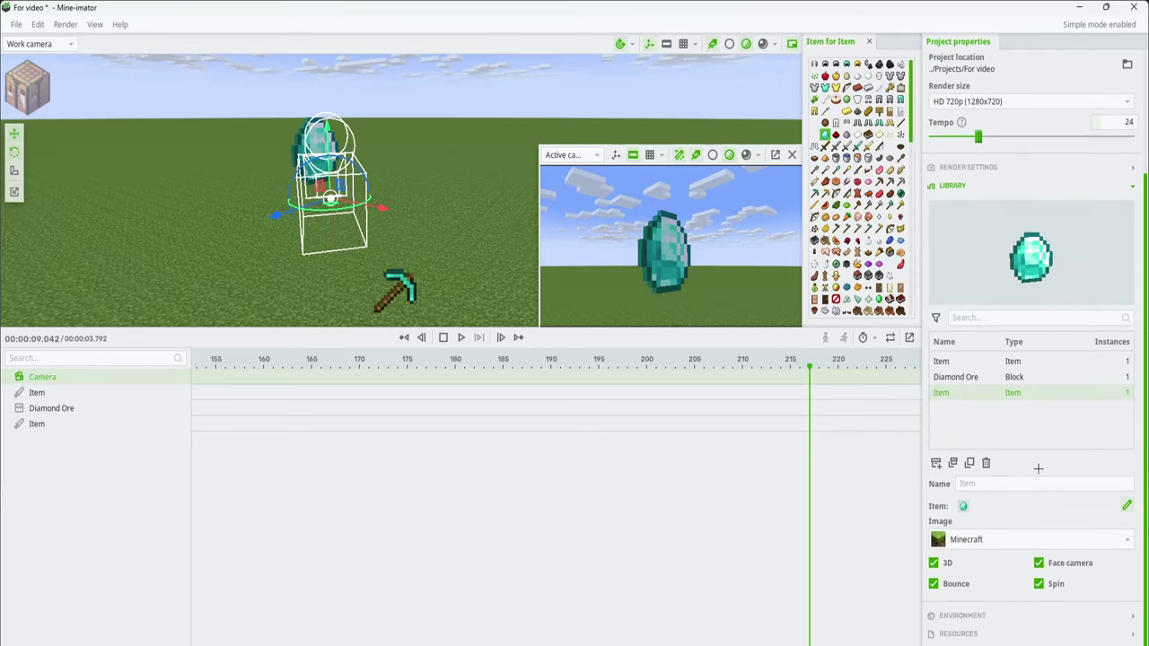
click(995, 540)
click(980, 542)
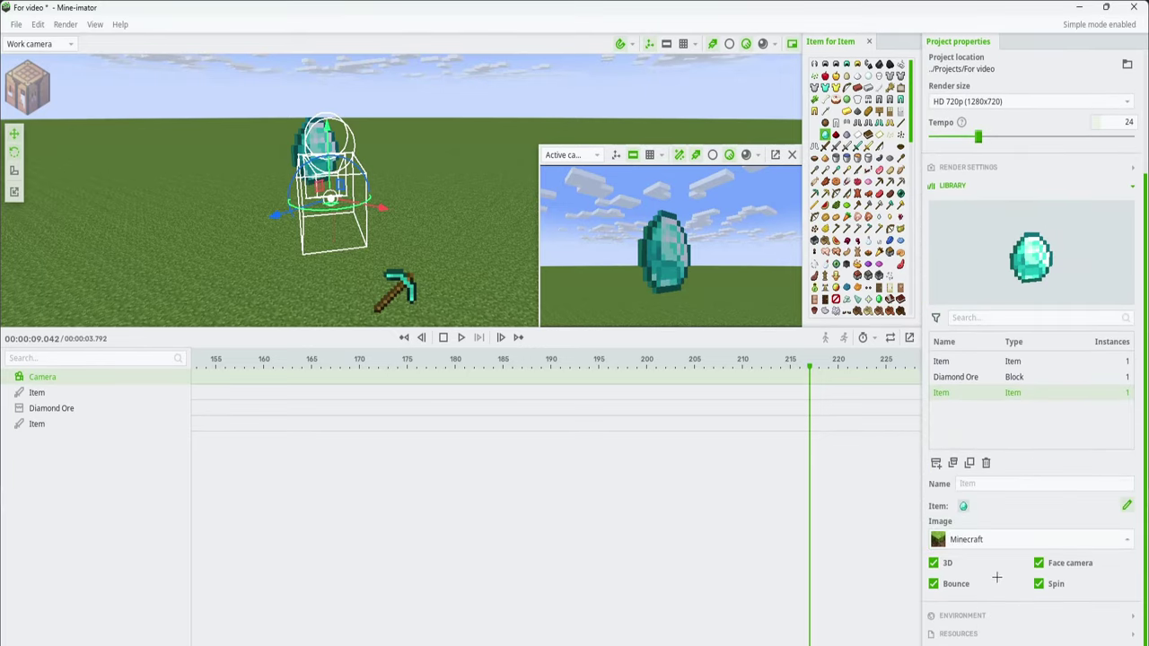
click(963, 616)
scroll(1041, 538, down, 6)
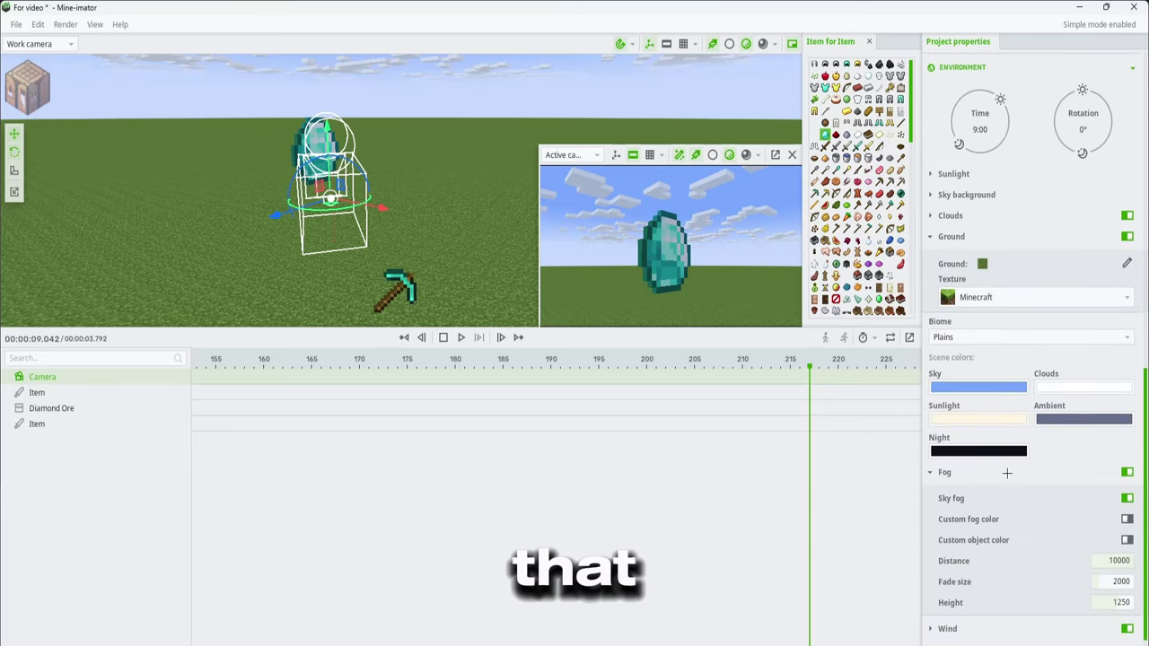
click(975, 389)
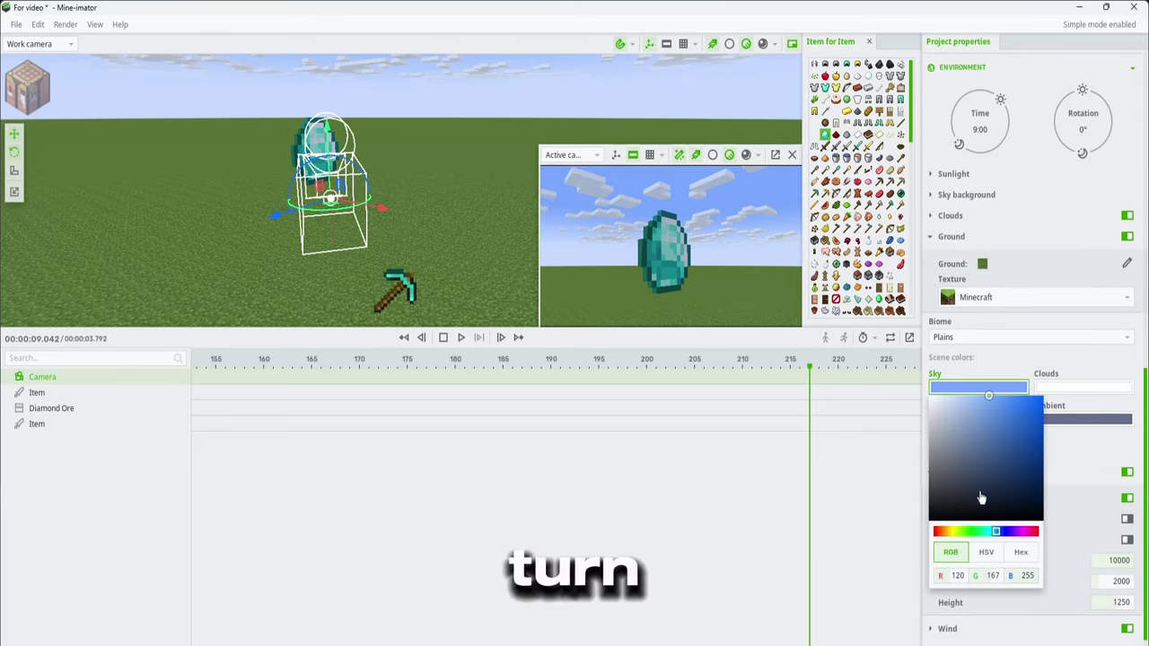
click(974, 533)
drag(990, 487, 1144, 304)
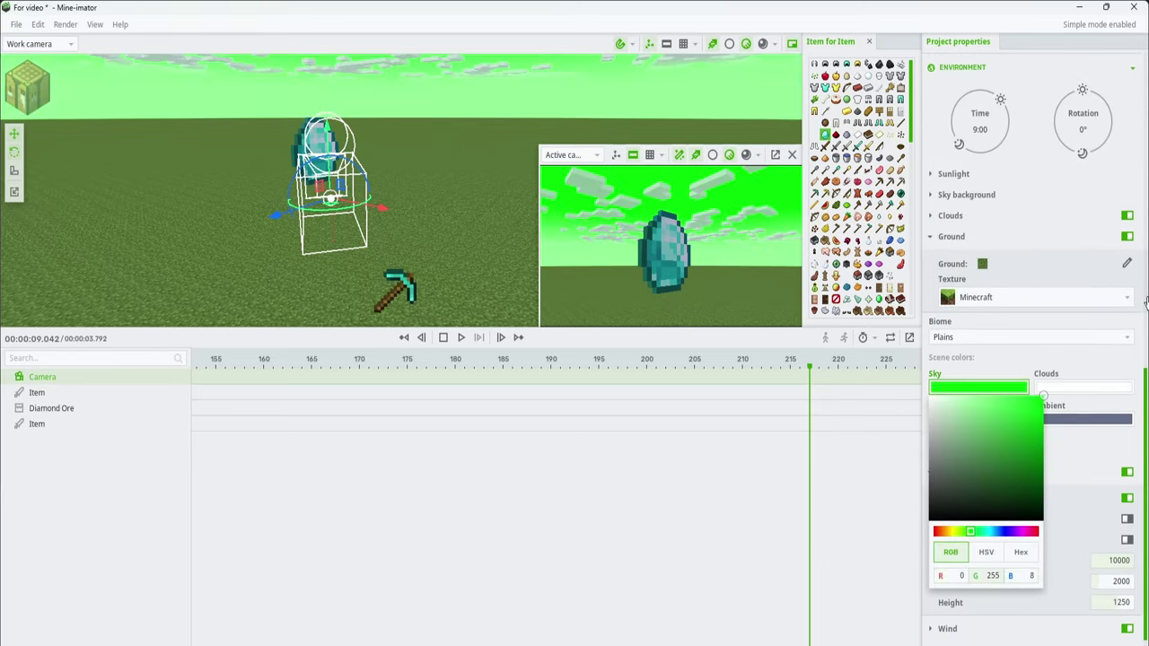
click(1067, 393)
Turn off the environment's fog, wind, ground and clouds to leave a plain green background.
click(1126, 474)
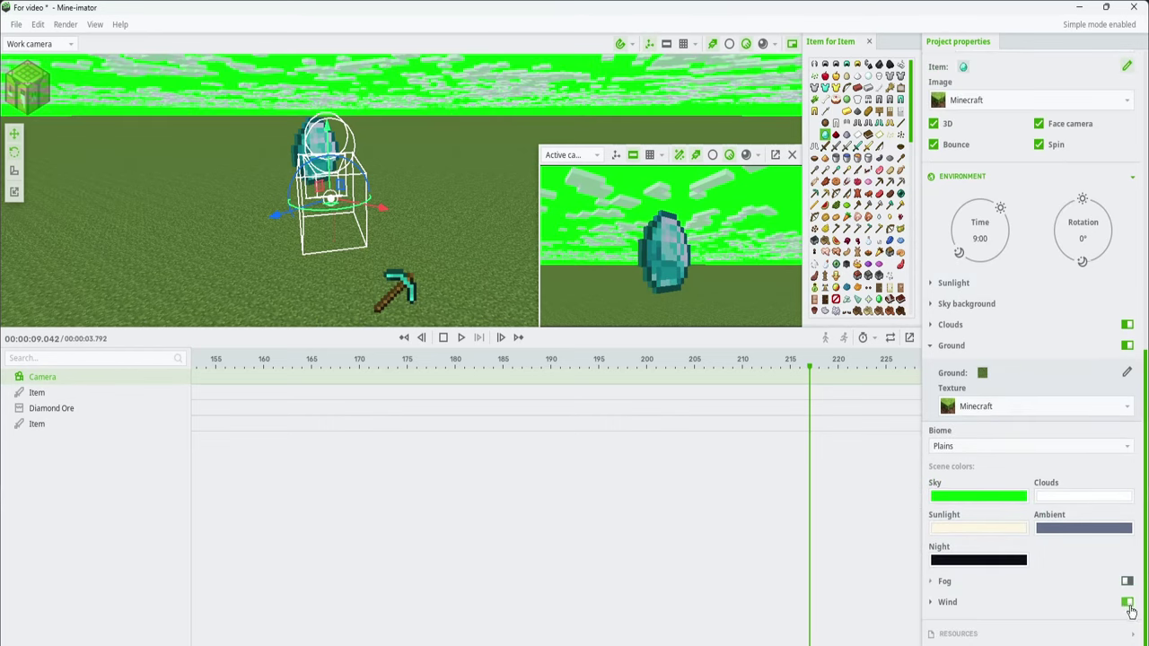
click(1127, 345)
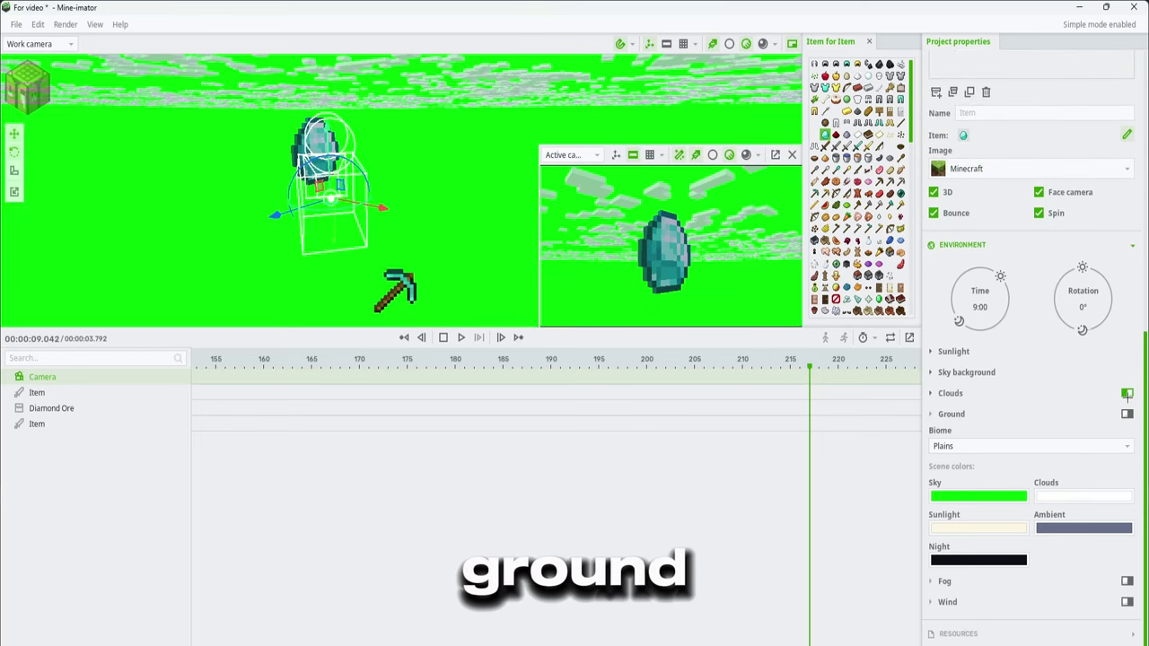
click(1127, 394)
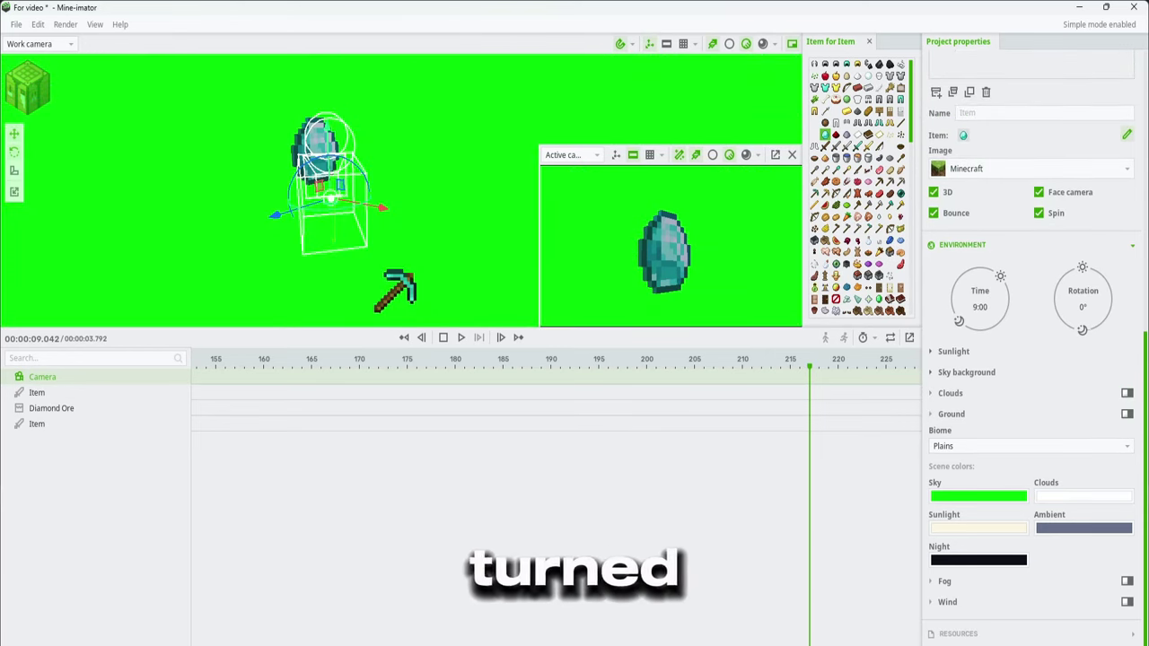
Replay the animation from near the start against the plain green background.
drag(790, 645, 731, 645)
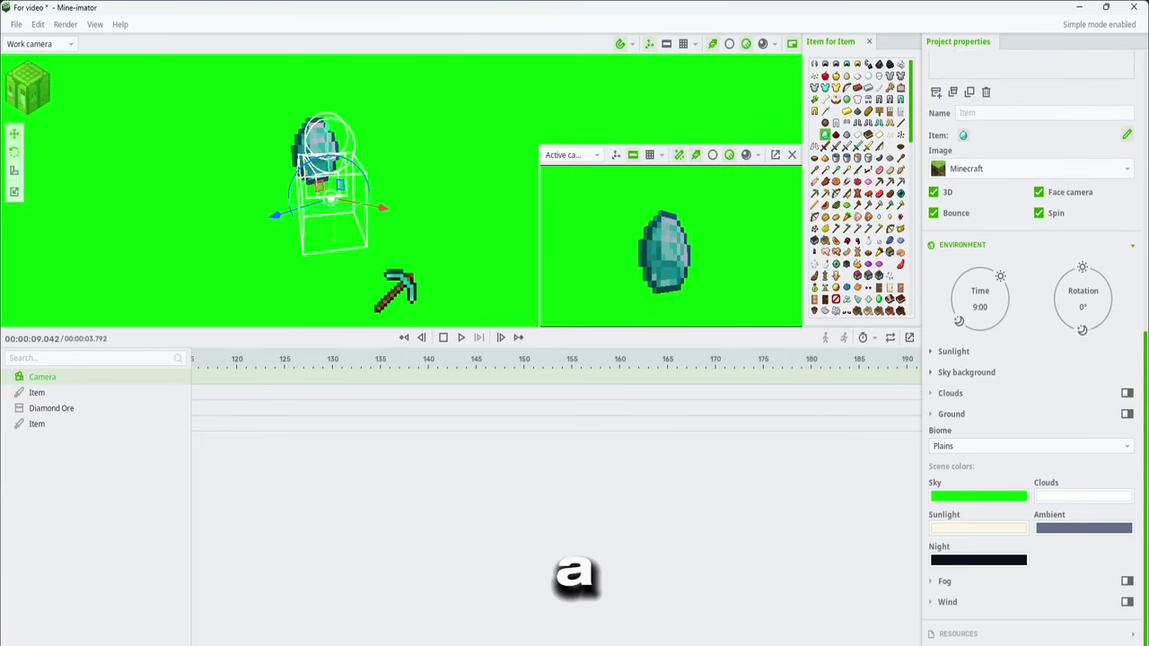
scroll(557, 404, left, 15)
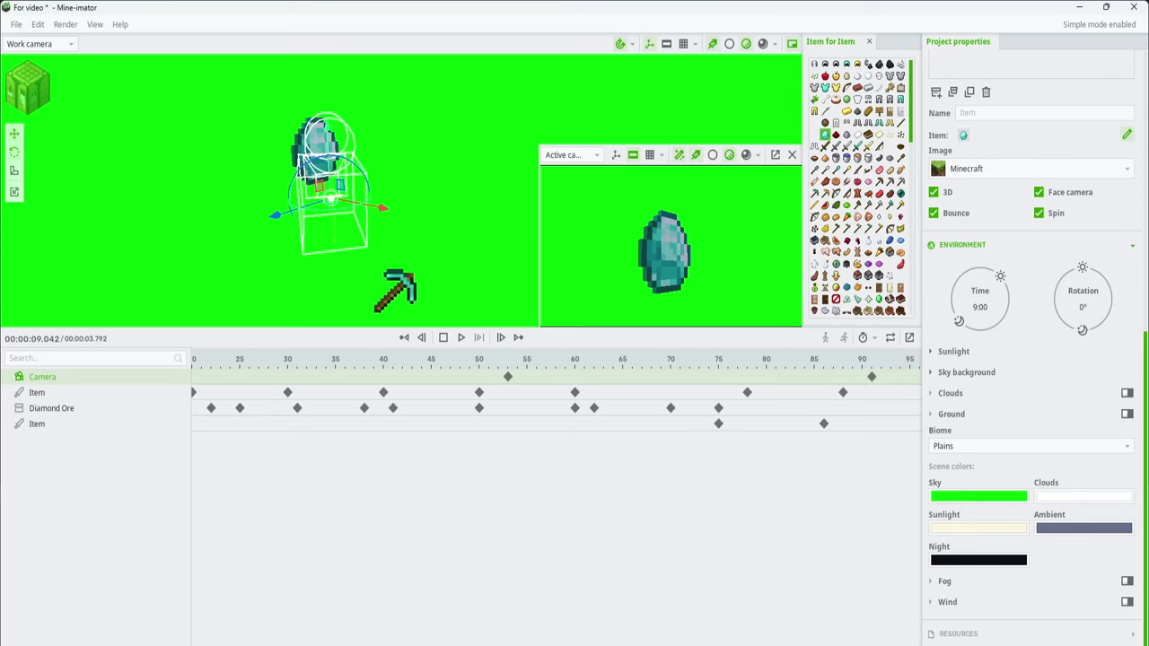
scroll(556, 404, left, 4)
click(212, 368)
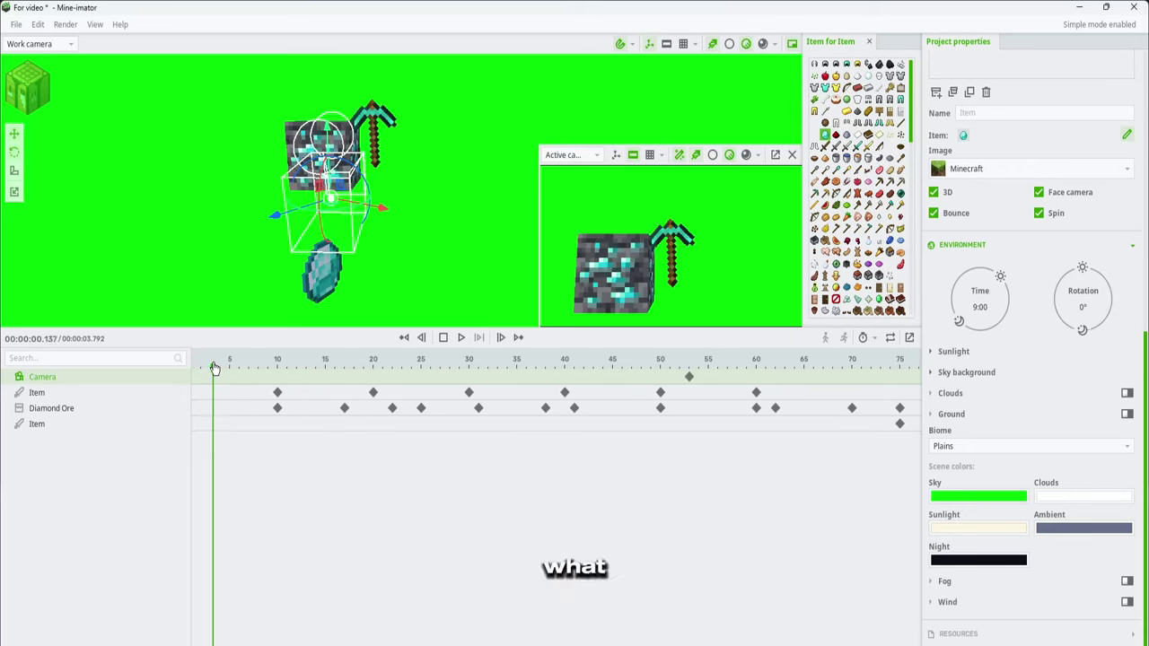
key(space)
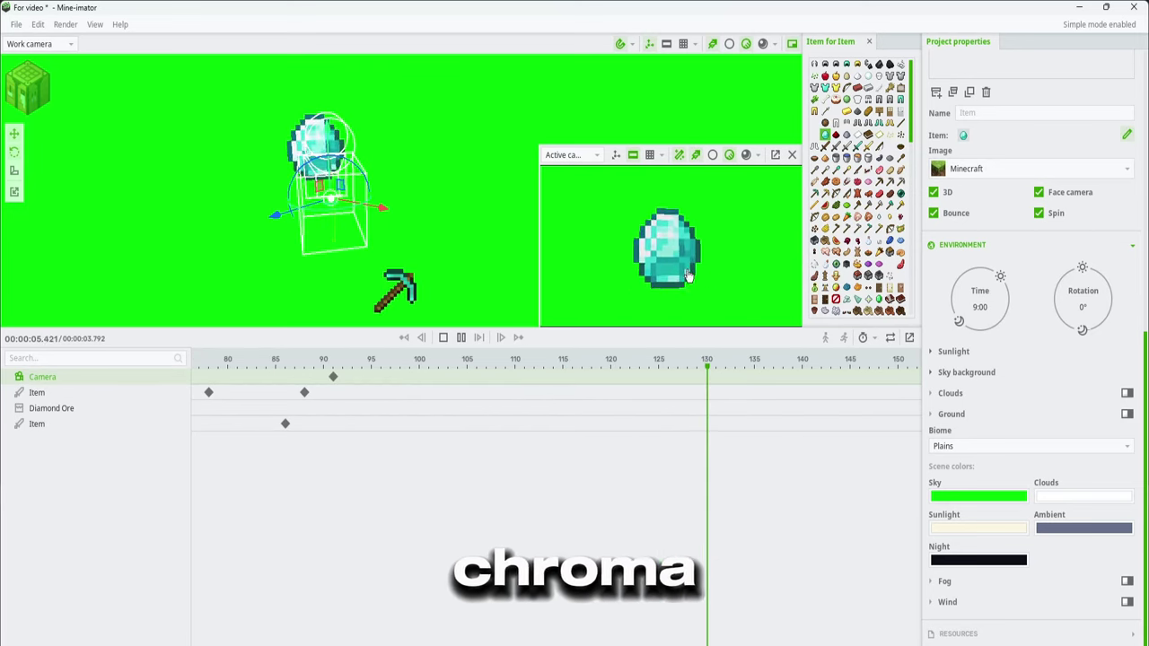
Stop the playback and change the scene's sky colour to red, RGB 255, 0, 8.
key(space)
click(969, 499)
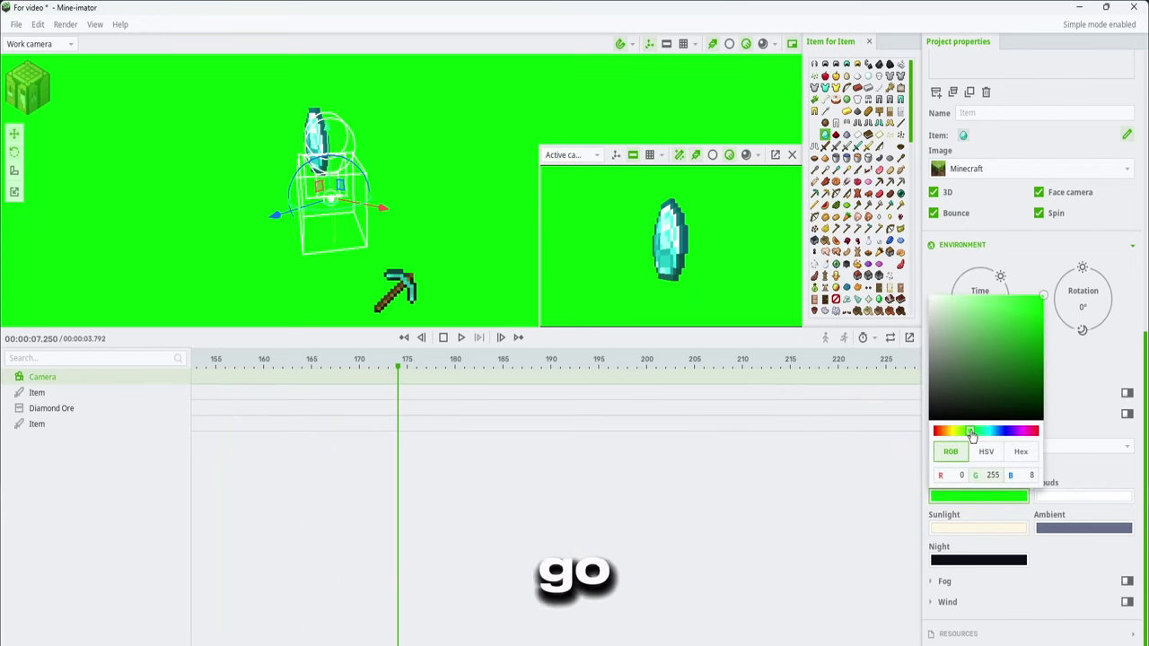
drag(970, 434, 1039, 433)
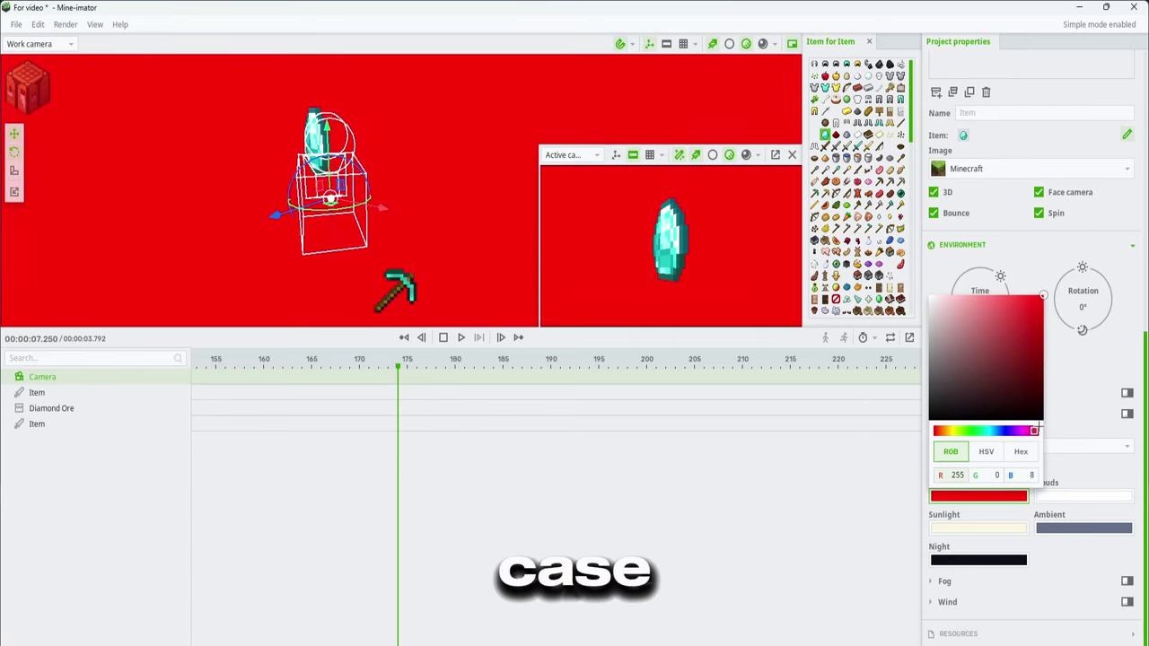
click(485, 207)
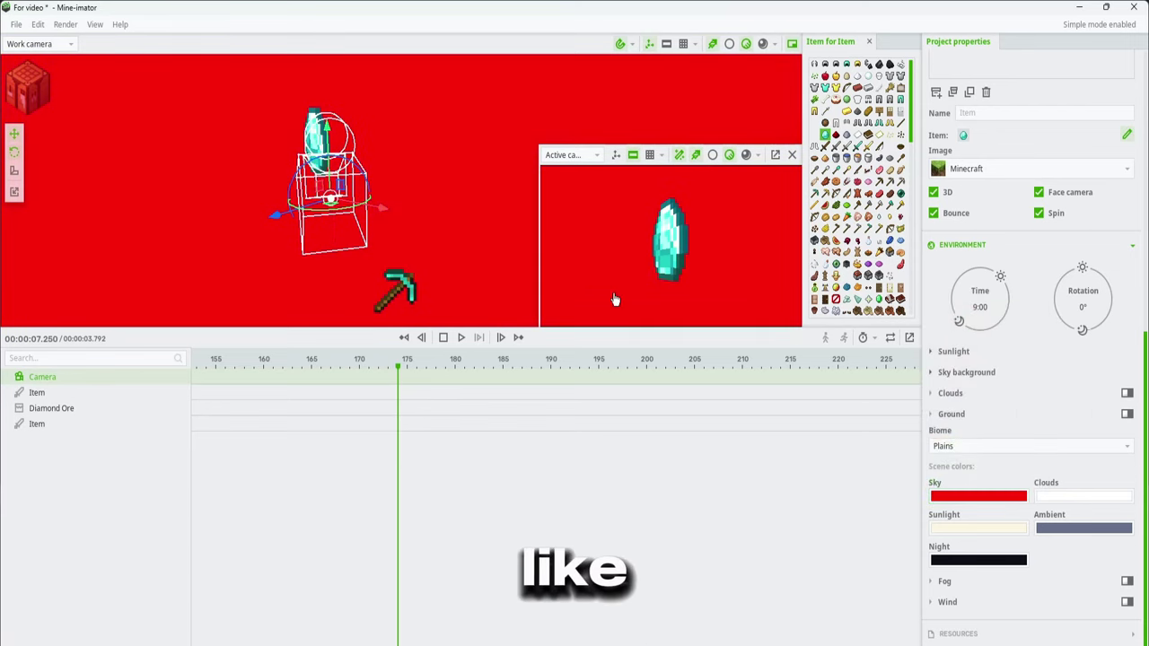
Open the movie export settings for rendering the animation and set the framerate to 60.
click(65, 25)
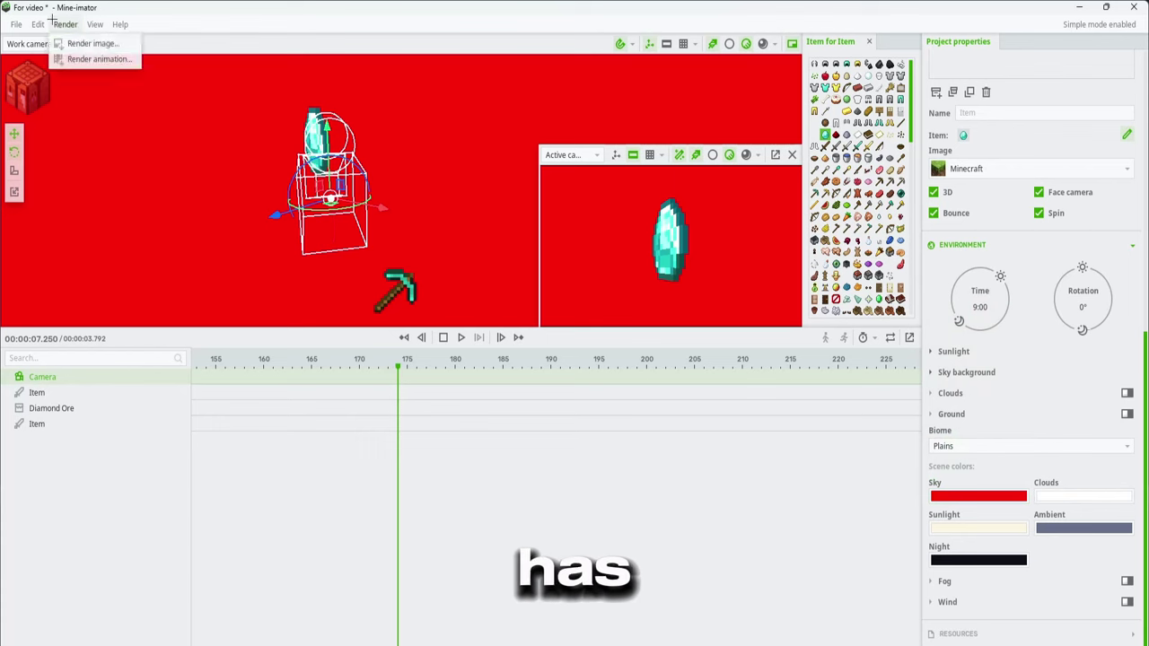
click(81, 56)
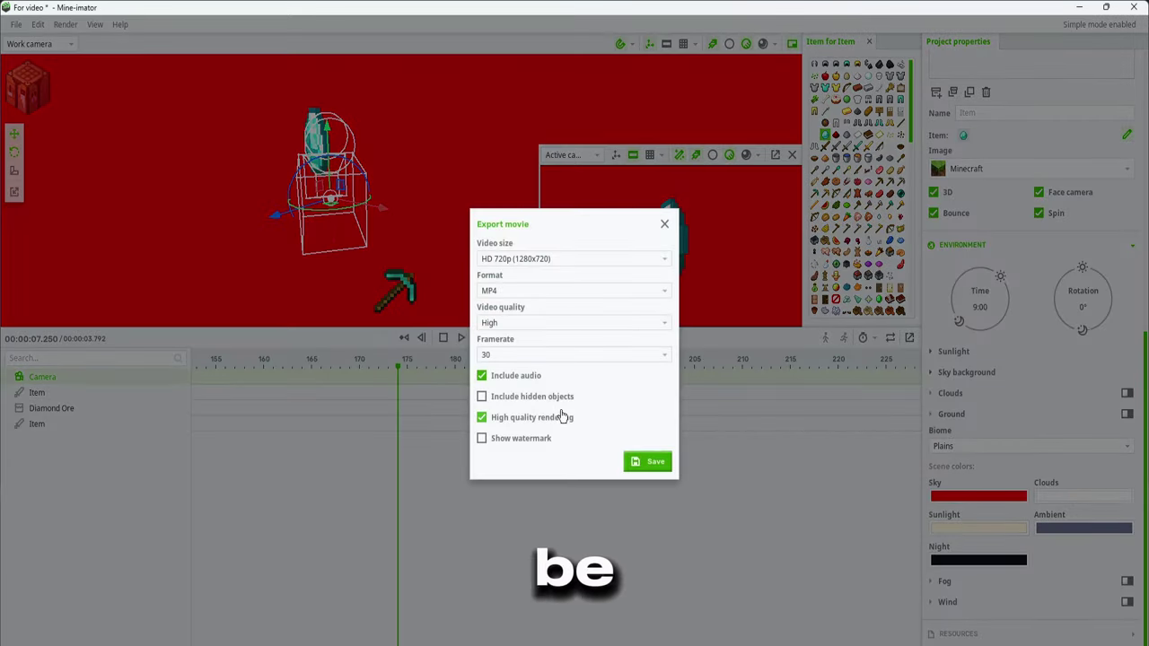
click(543, 356)
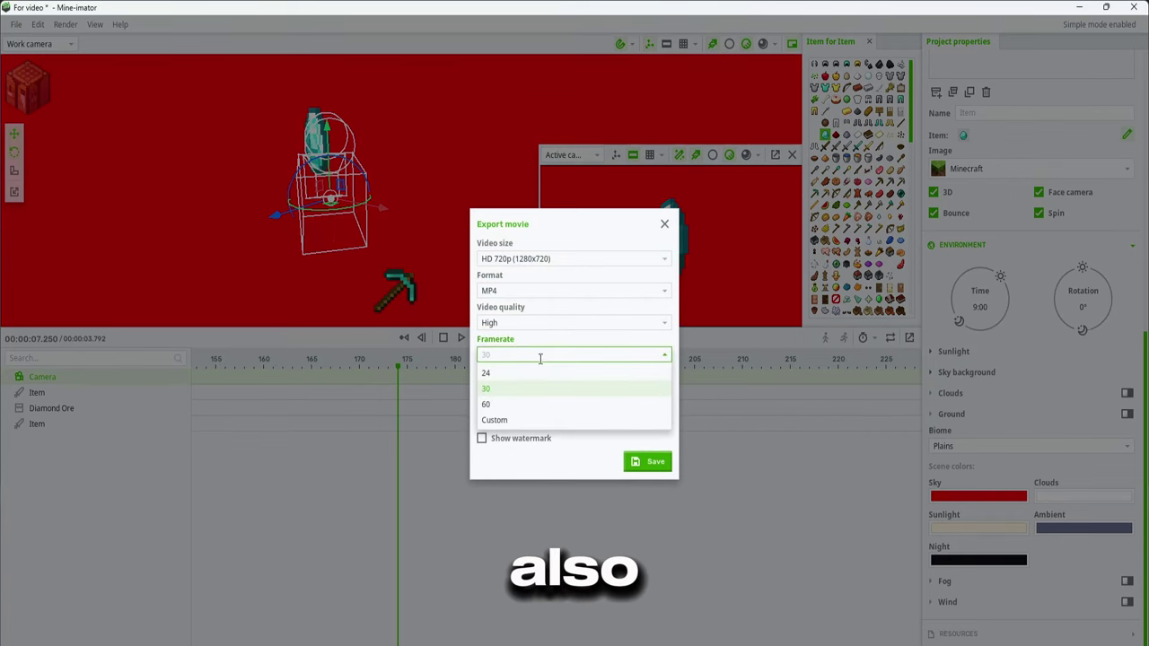
click(502, 404)
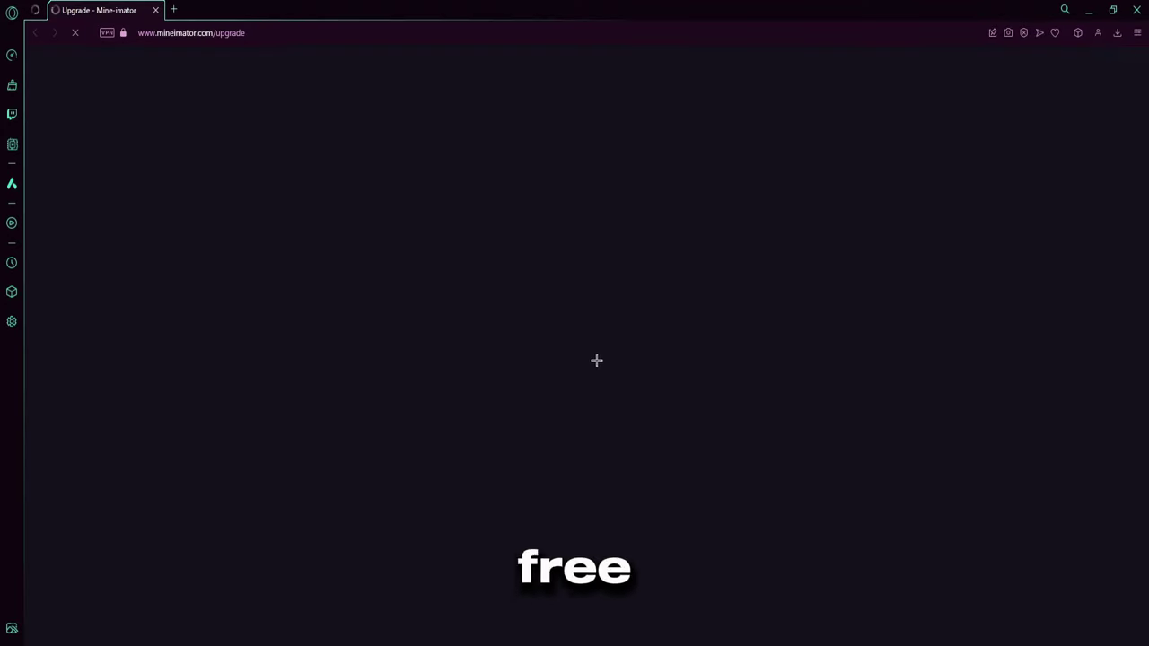
On the Mine-imator upgrade page in the browser, choose not to donate, request the upgrade key and select its text.
scroll(529, 331, down, 1)
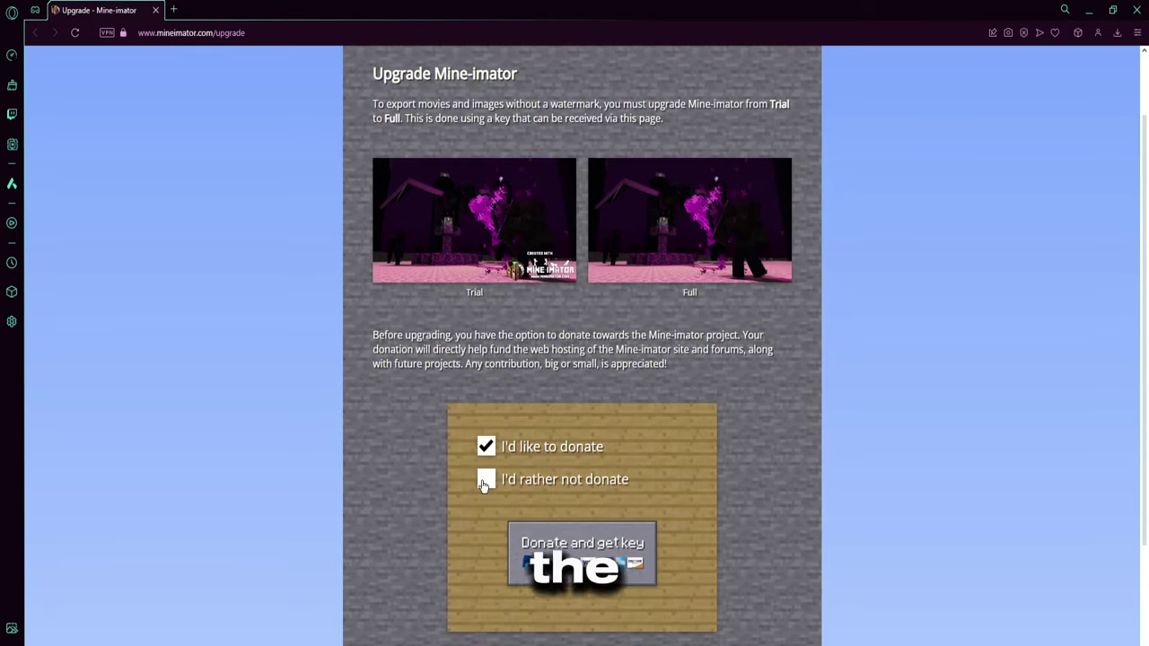
click(482, 483)
scroll(584, 449, down, 1)
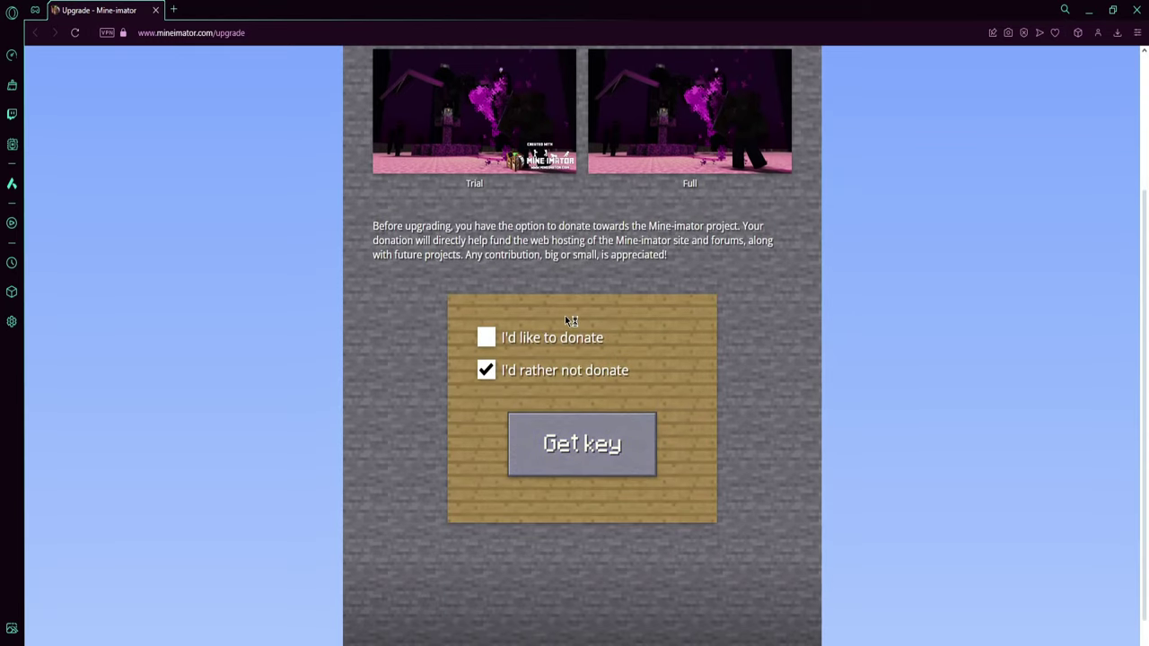
click(589, 456)
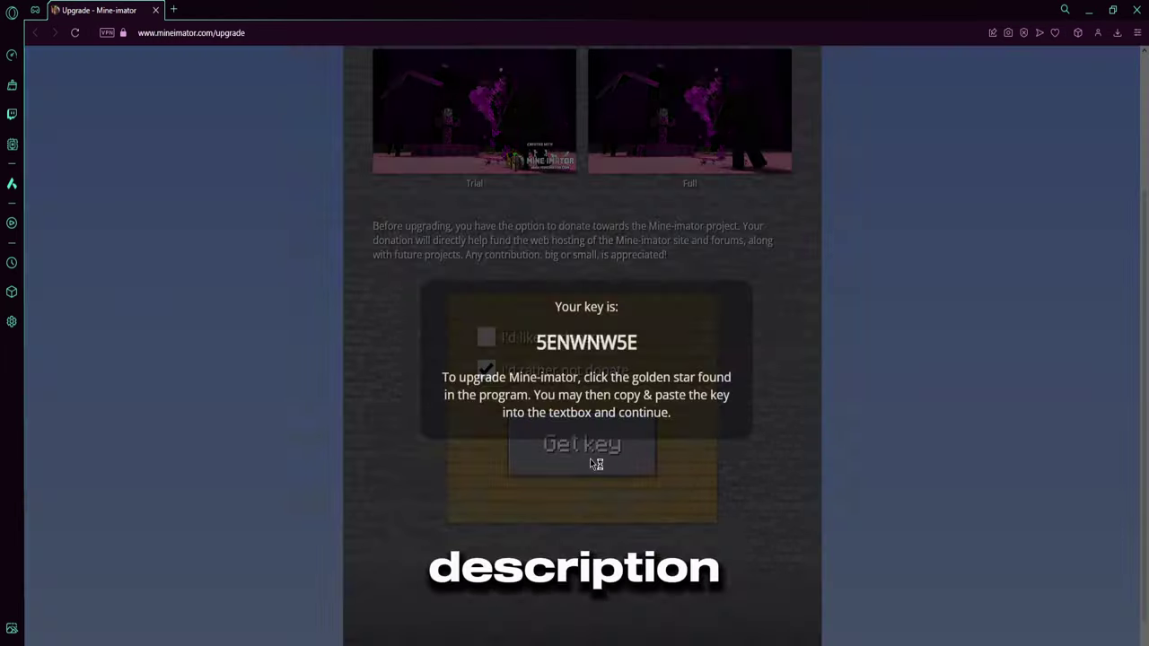
drag(624, 346, 684, 440)
click(648, 347)
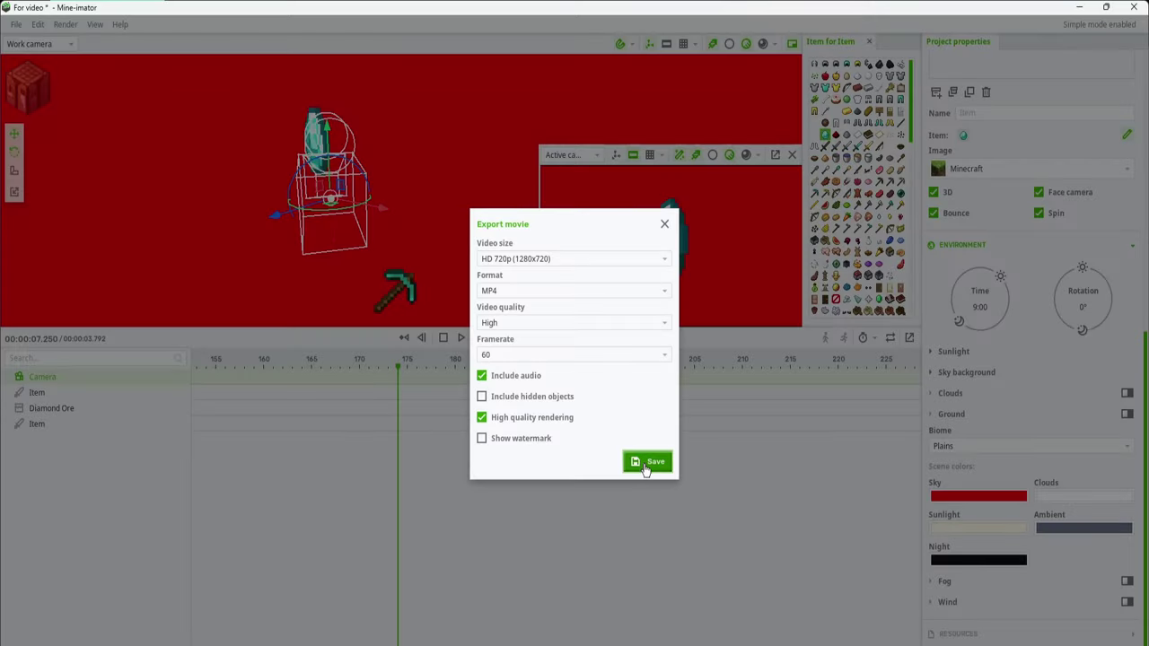
Save the animation as an MP4 movie using the chosen export settings.
click(646, 464)
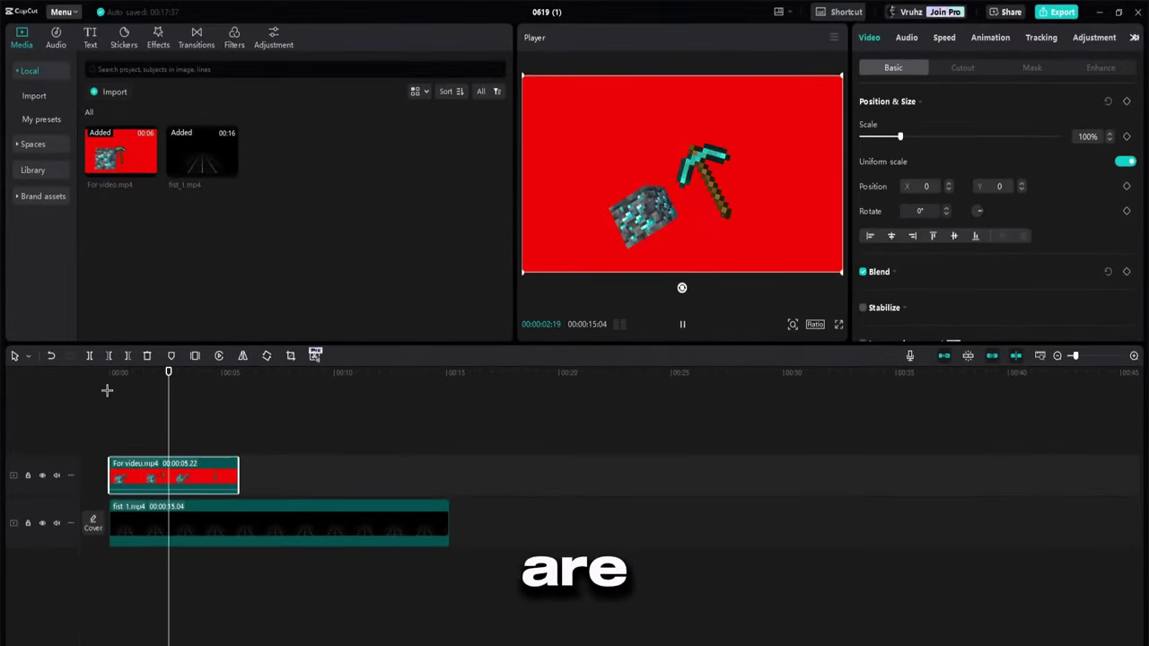
In CapCut, key out the red background of the For video.mp4 clip with Chroma key at strength 39.
key(space)
click(956, 67)
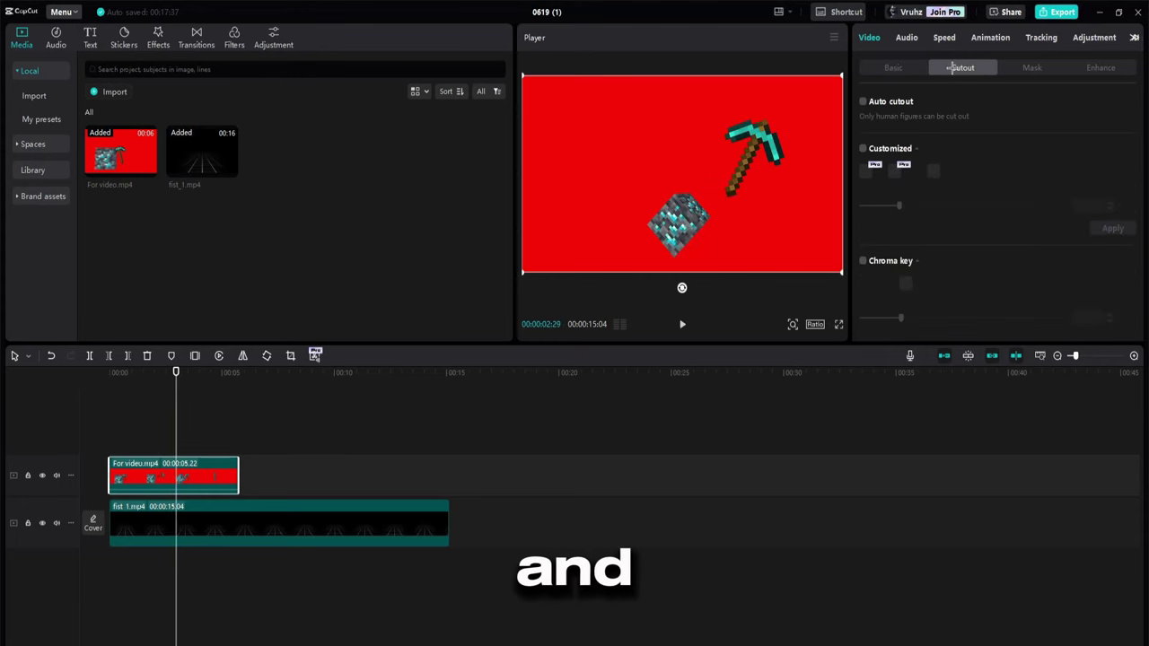
click(864, 261)
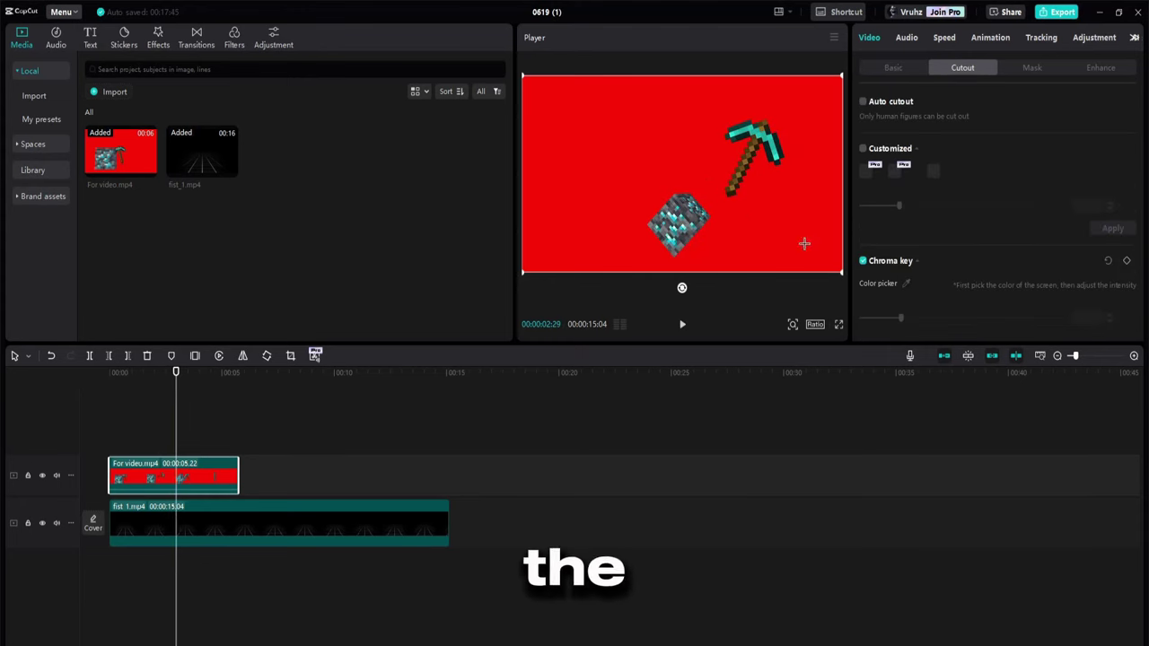
click(905, 283)
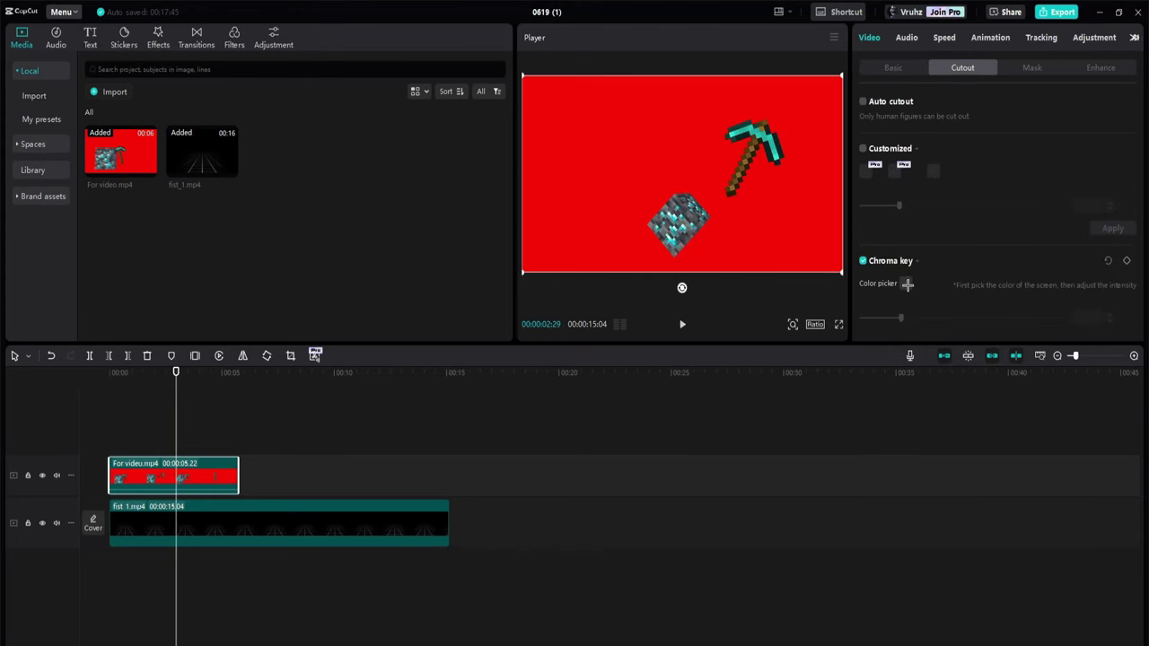
click(815, 226)
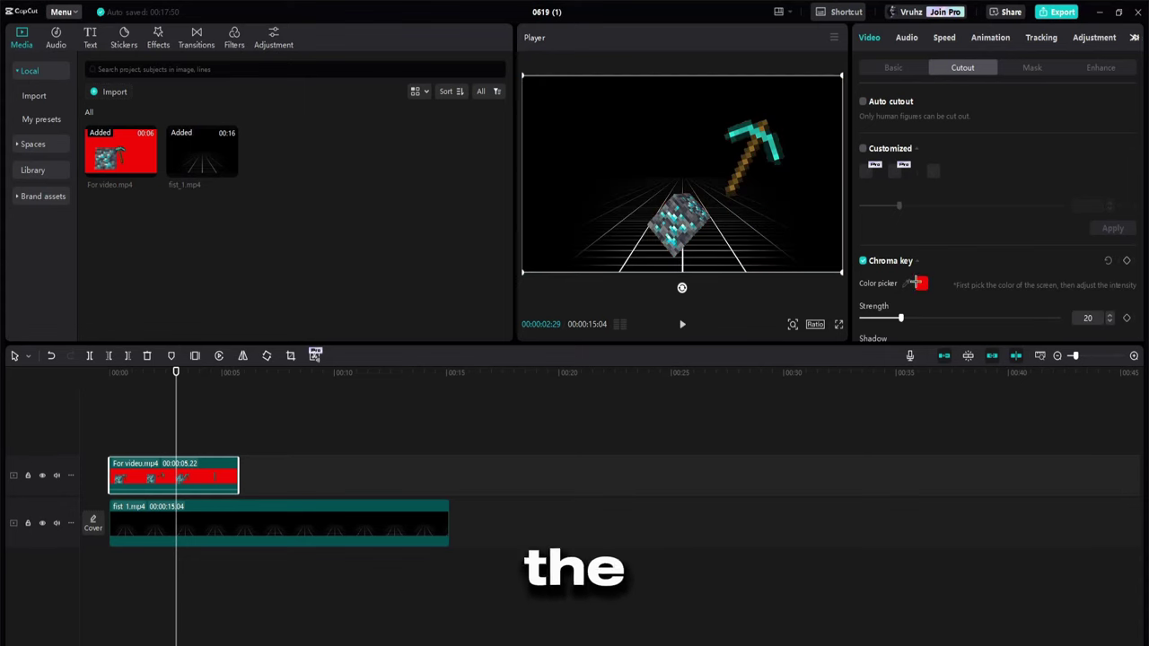
drag(902, 316, 916, 318)
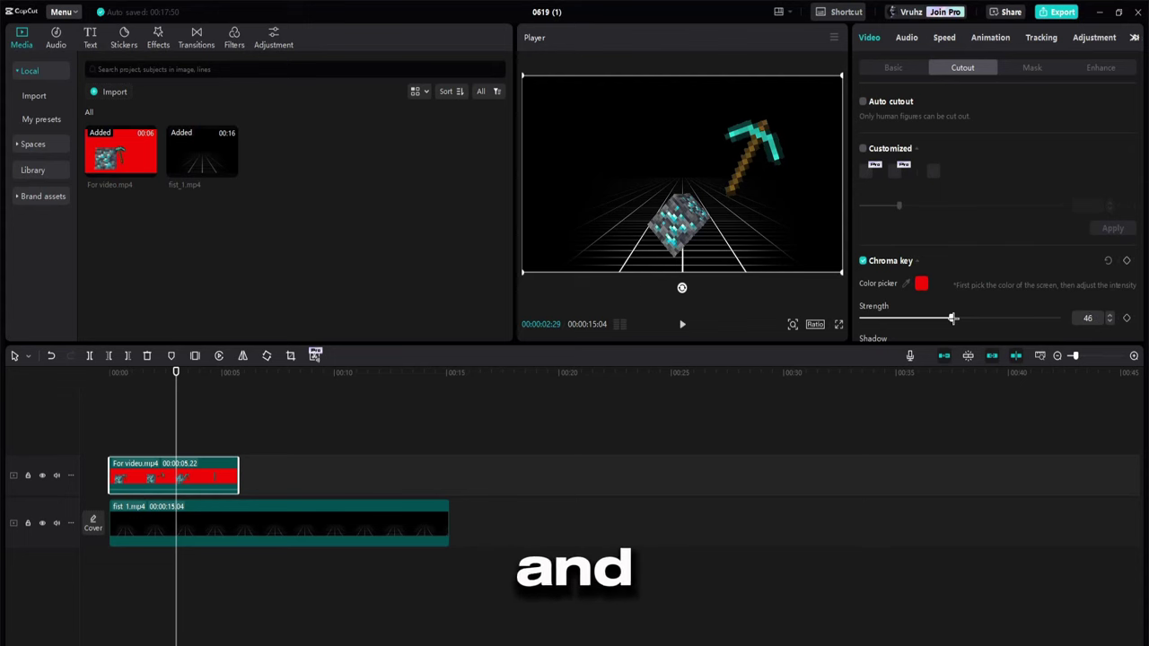
drag(951, 318, 937, 312)
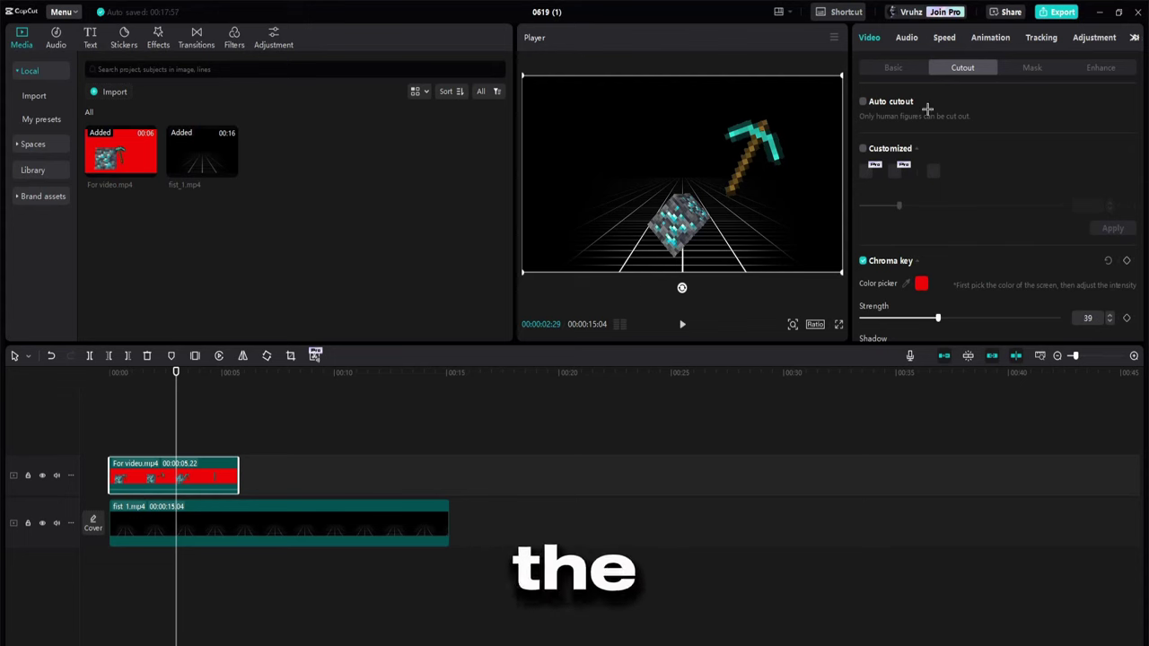
Set the saturation and brightness of the clip's reds to -100 in the HSL adjustment.
click(1095, 36)
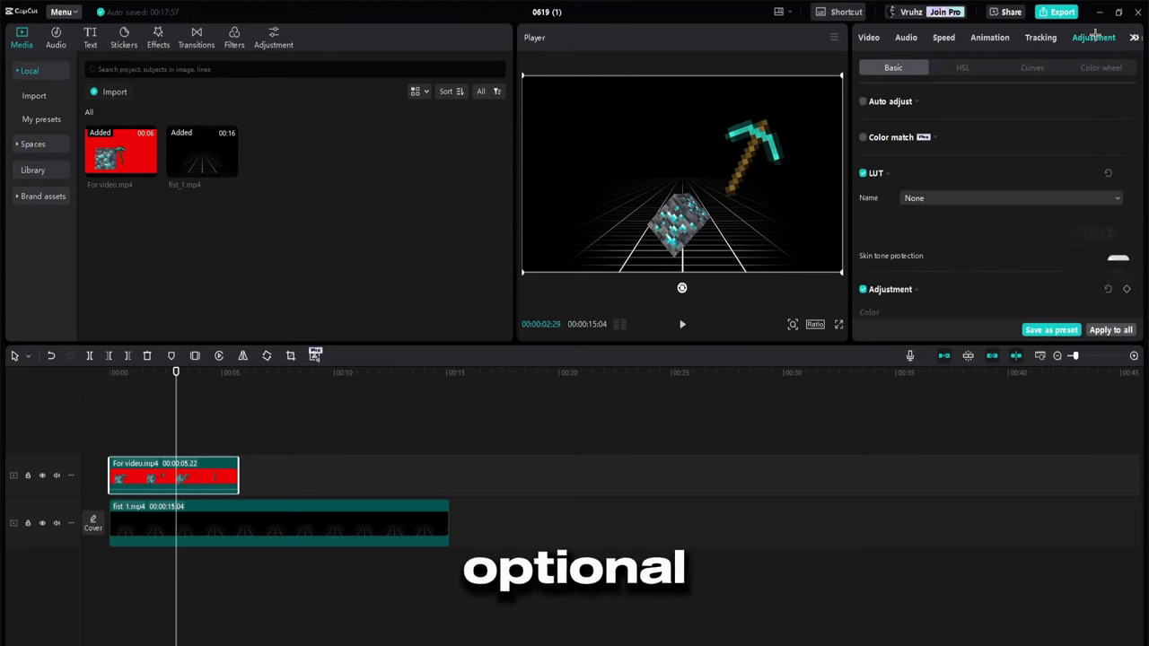
click(966, 70)
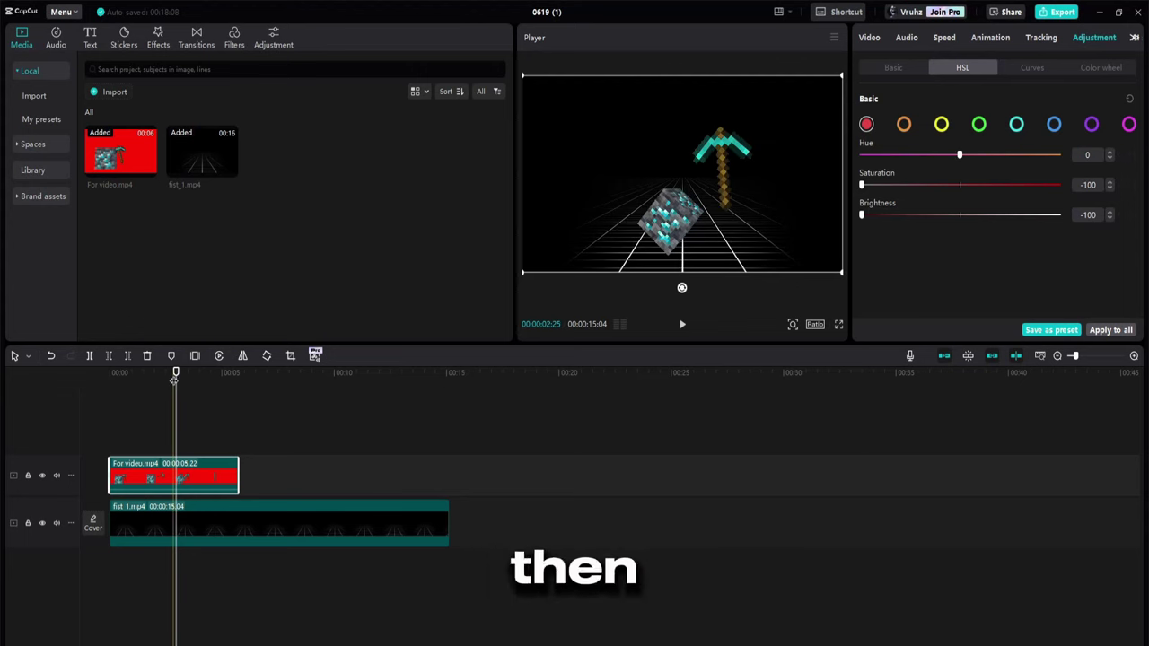
Play the composite from the beginning to check the keyed animation over the grid background.
drag(174, 374, 21, 393)
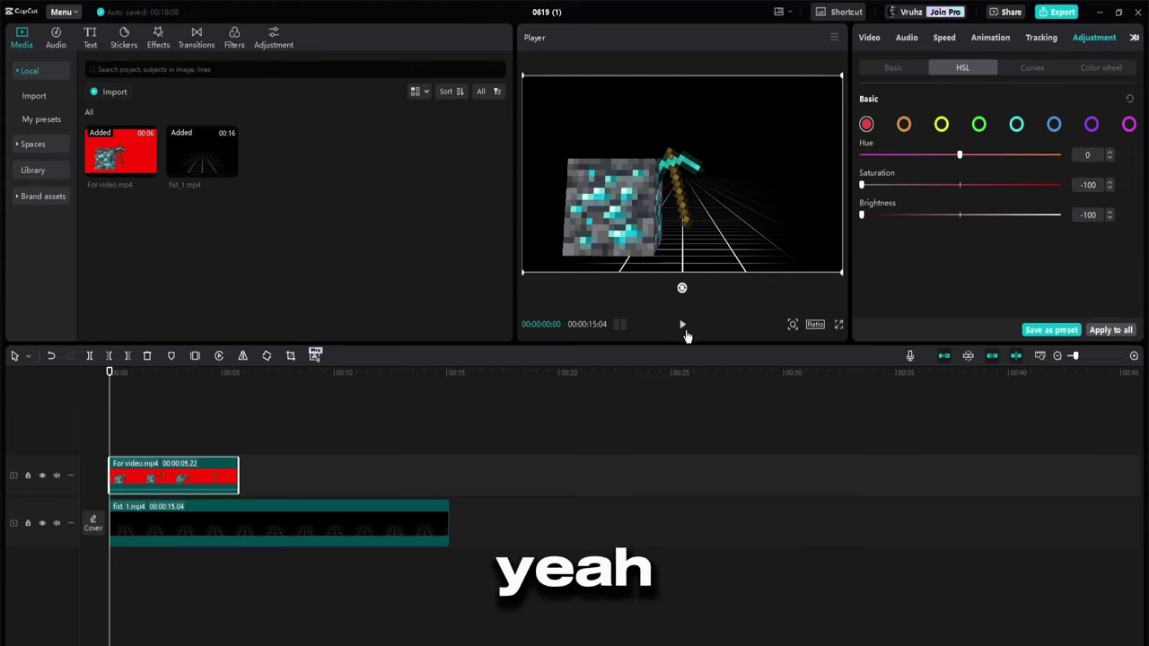
click(684, 329)
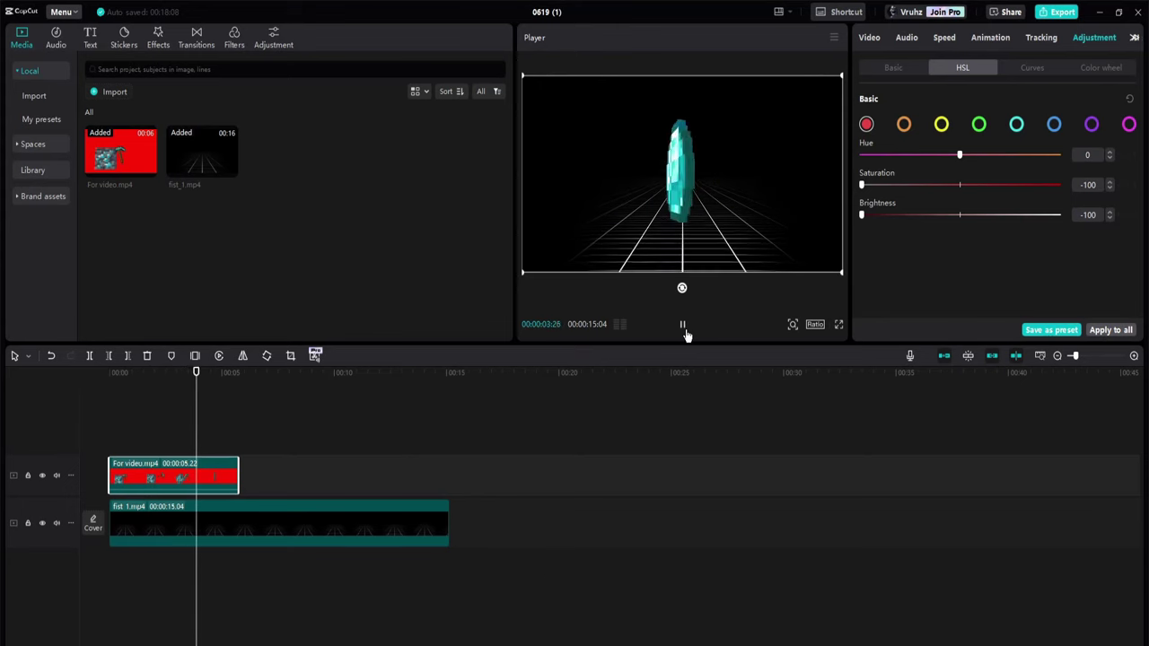
click(684, 330)
Try the Slide Up exit animation on the For video.mp4 clip, and replace it with Slide Down.
click(990, 37)
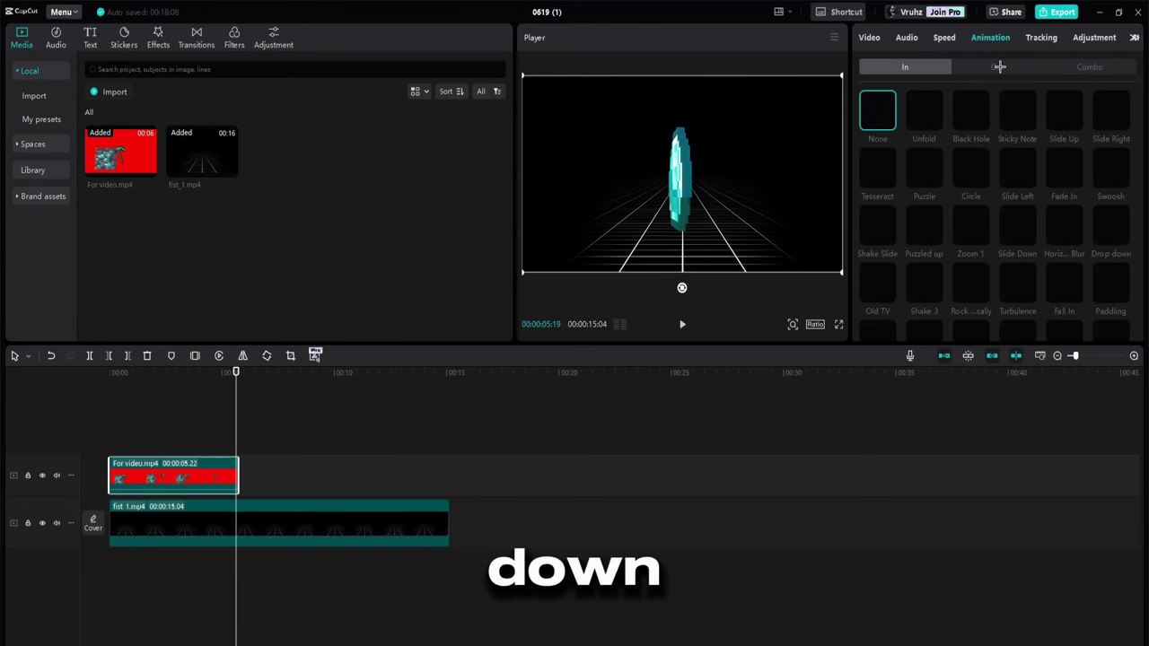
click(997, 67)
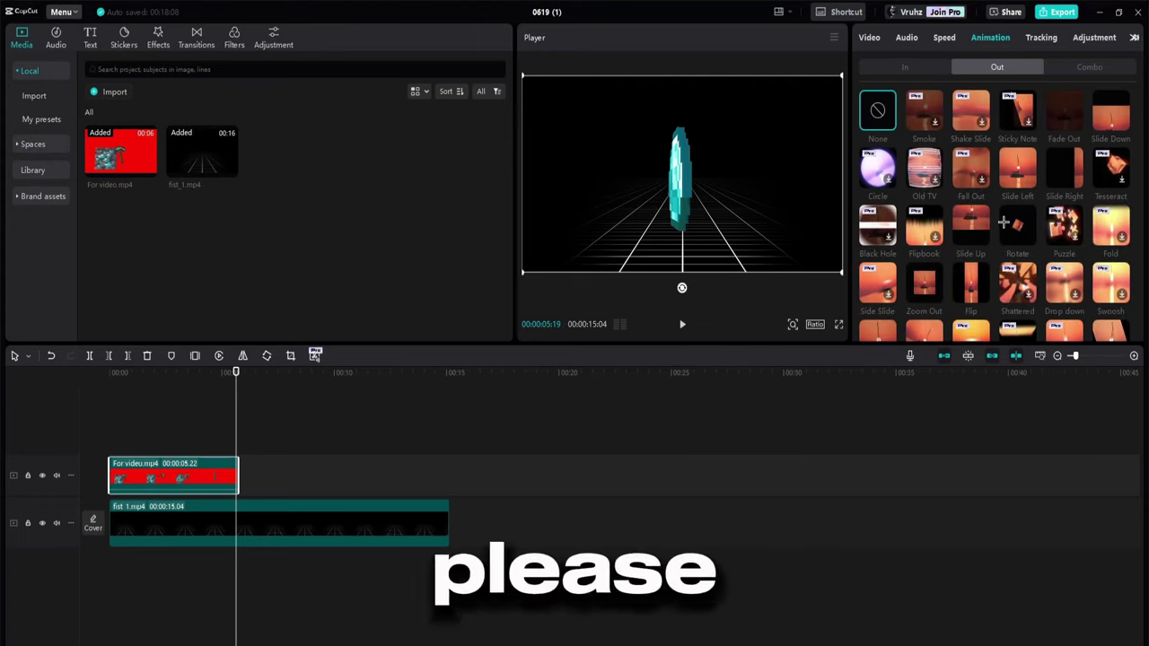
click(974, 224)
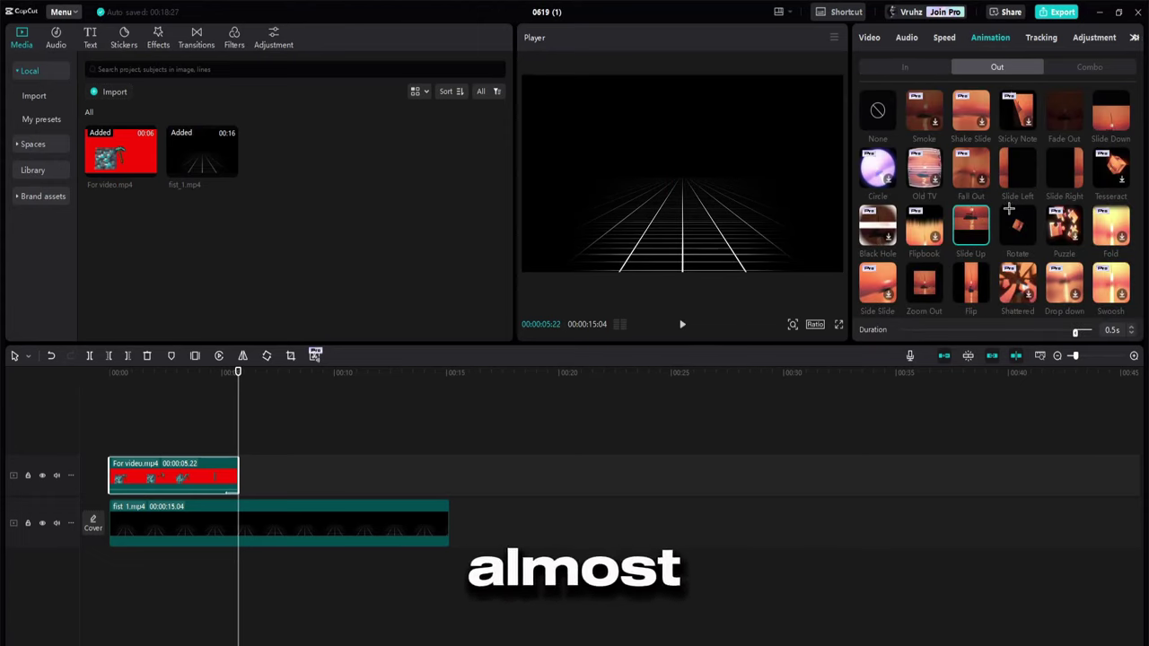
click(1111, 109)
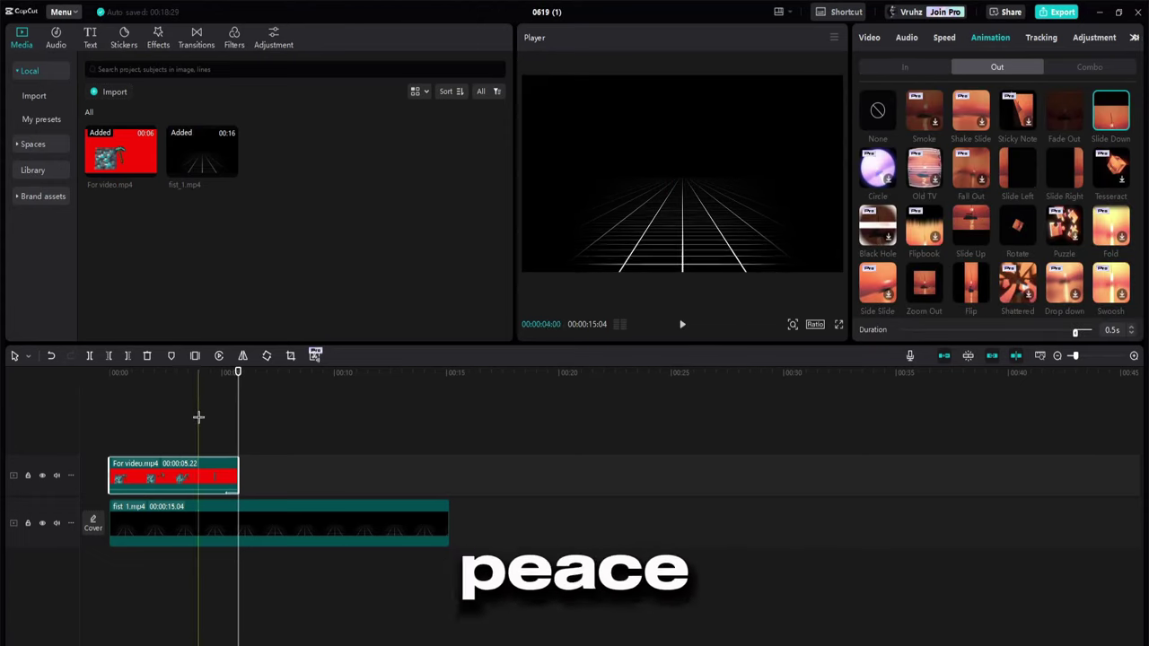